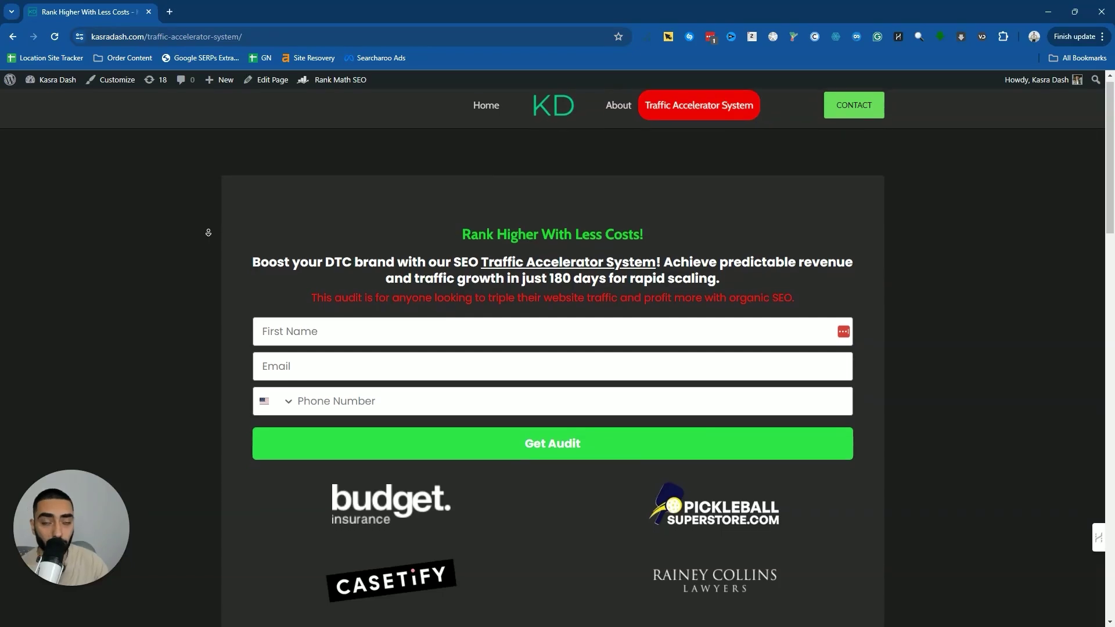
Step: Scroll the Traffic Accelerator System page to the Results From Previous Clients case studies and stop autoscroll
scroll(208, 232, down, 1)
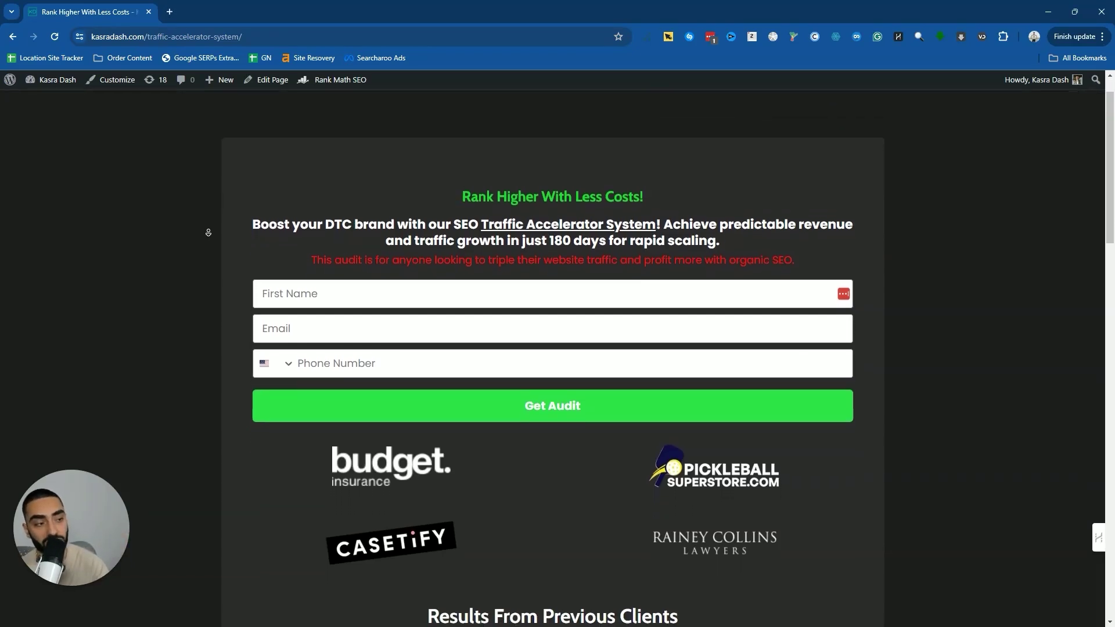
scroll(209, 233, down, 1)
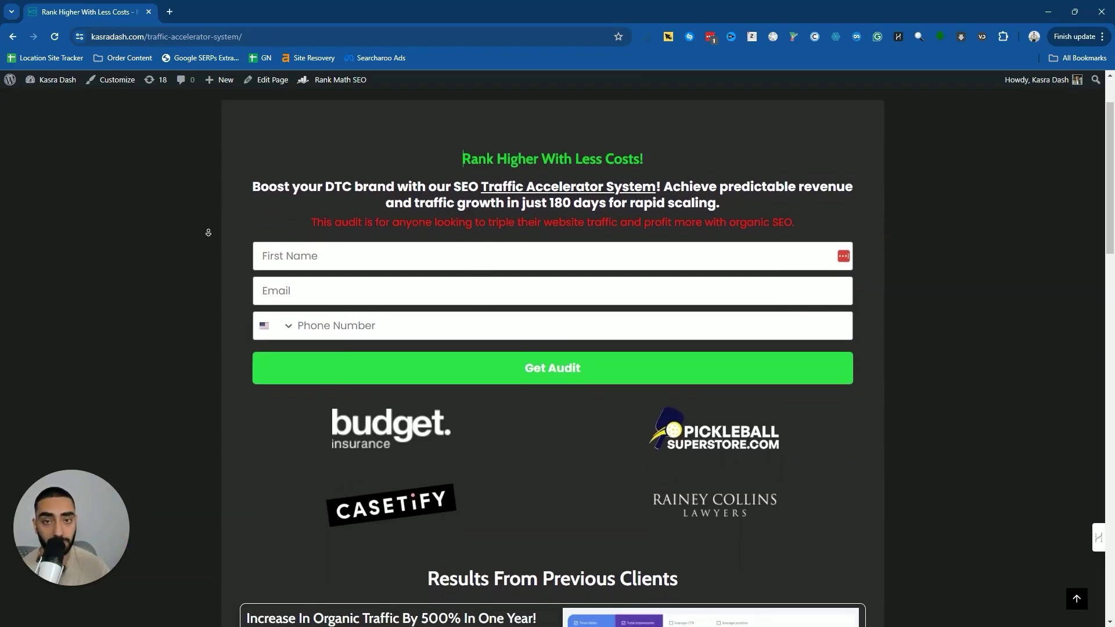
scroll(208, 233, down, 1)
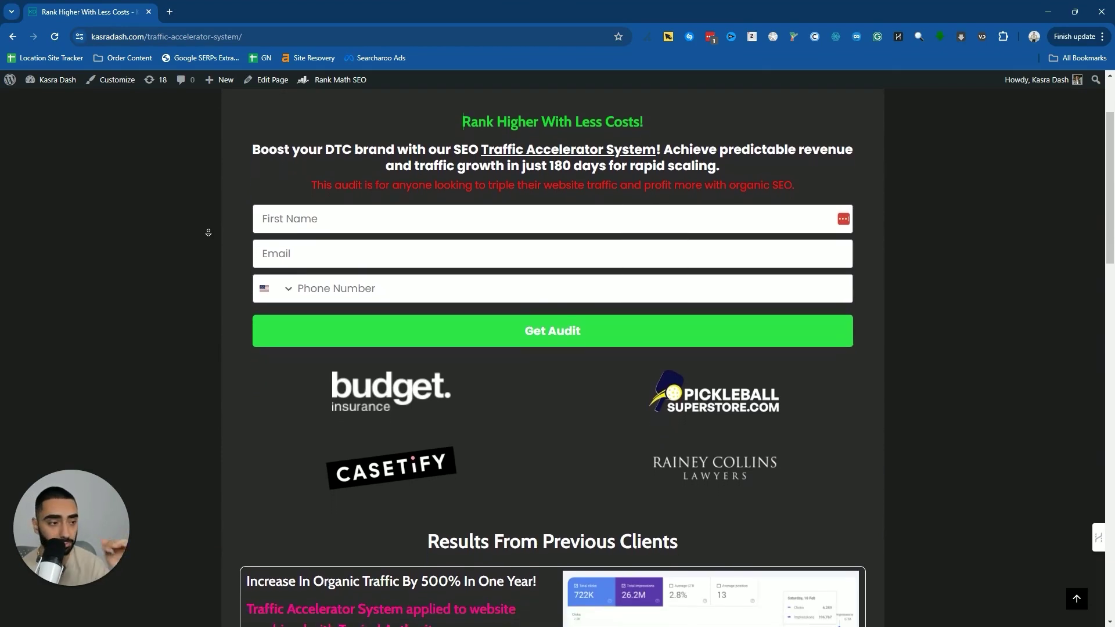
scroll(209, 232, down, 1)
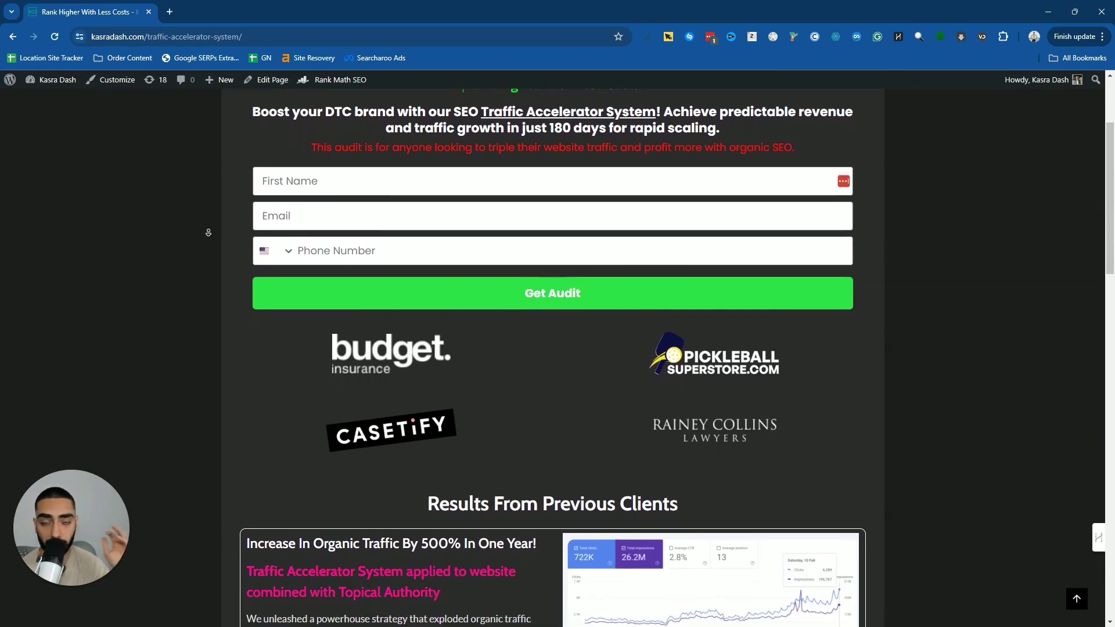
scroll(208, 232, down, 1)
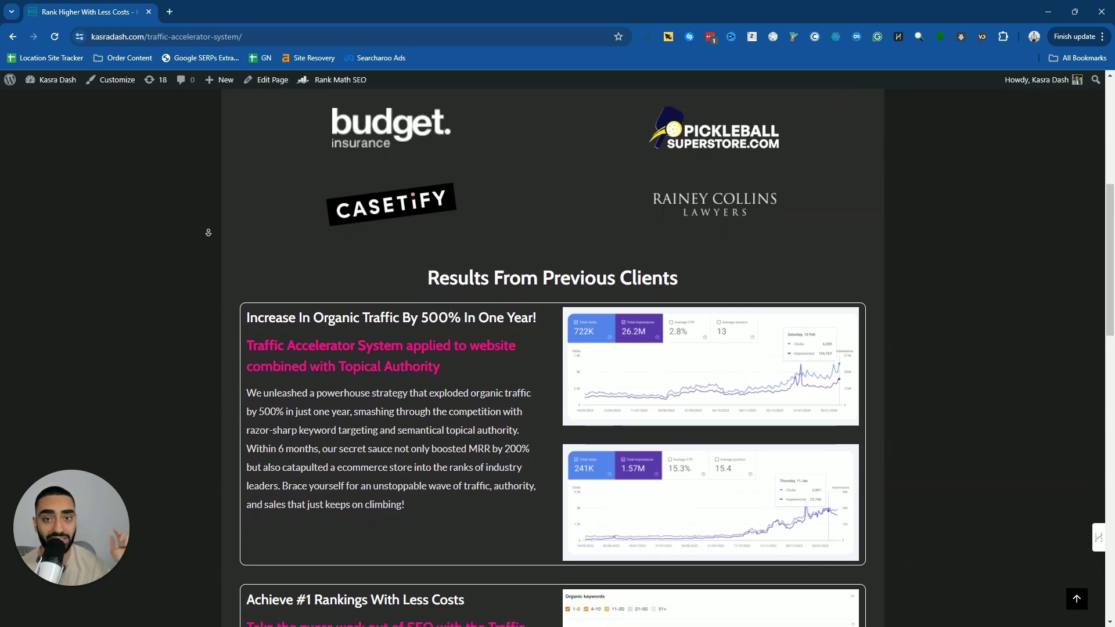
click(209, 235)
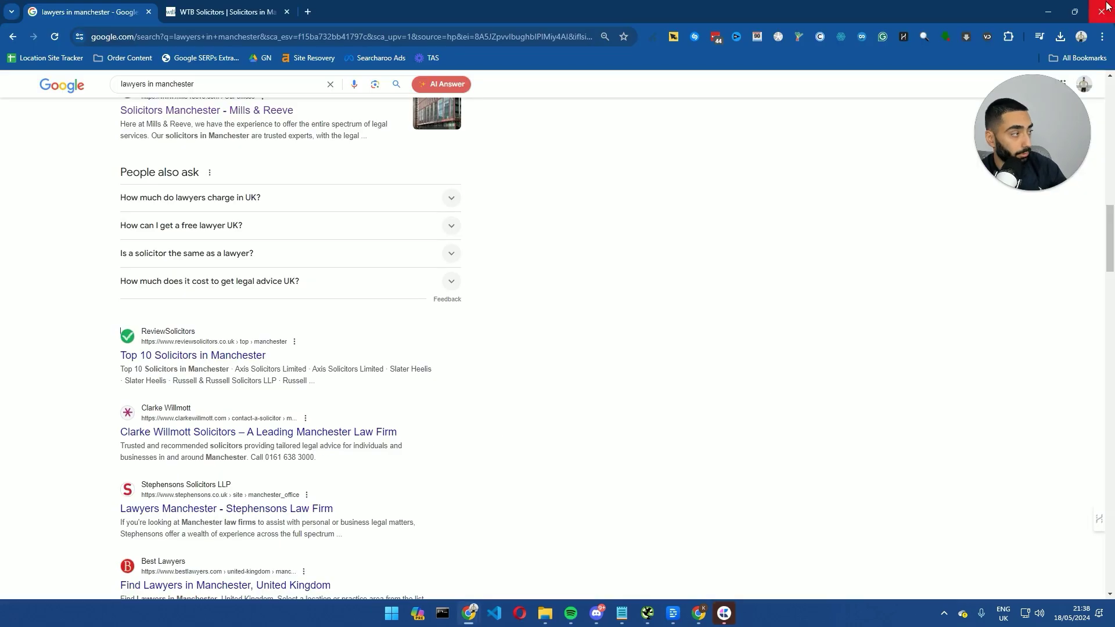
Step: Scroll the 'lawyers in manchester' results to the WTB Solicitors listing, highlight it briefly, then clear the highlight
key(slash)
key(ctrl+a)
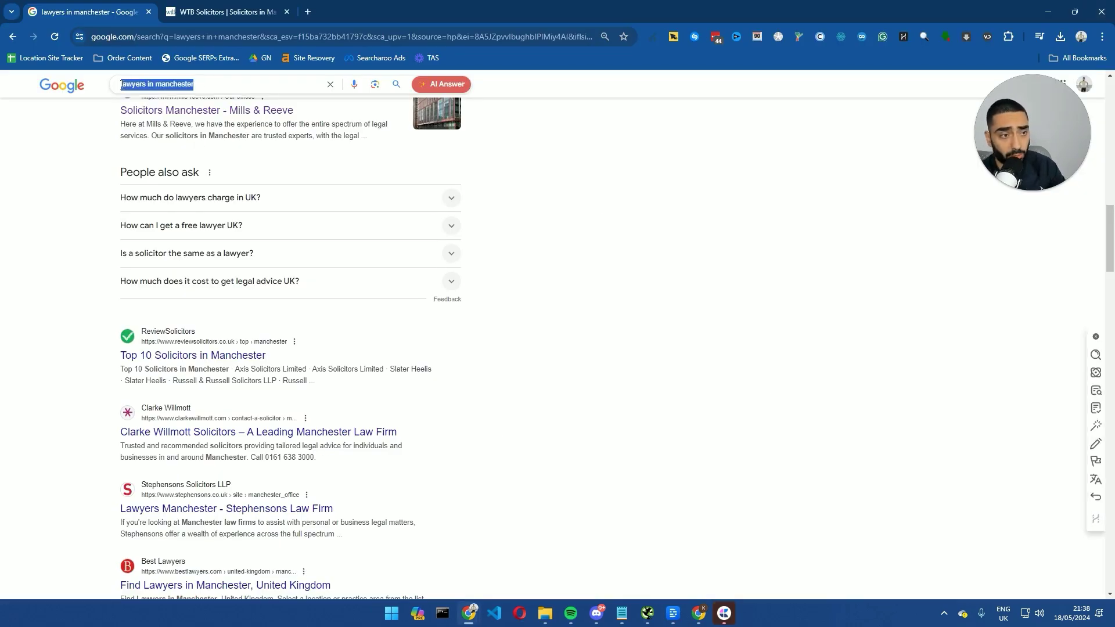
click(575, 233)
scroll(569, 244, down, 7)
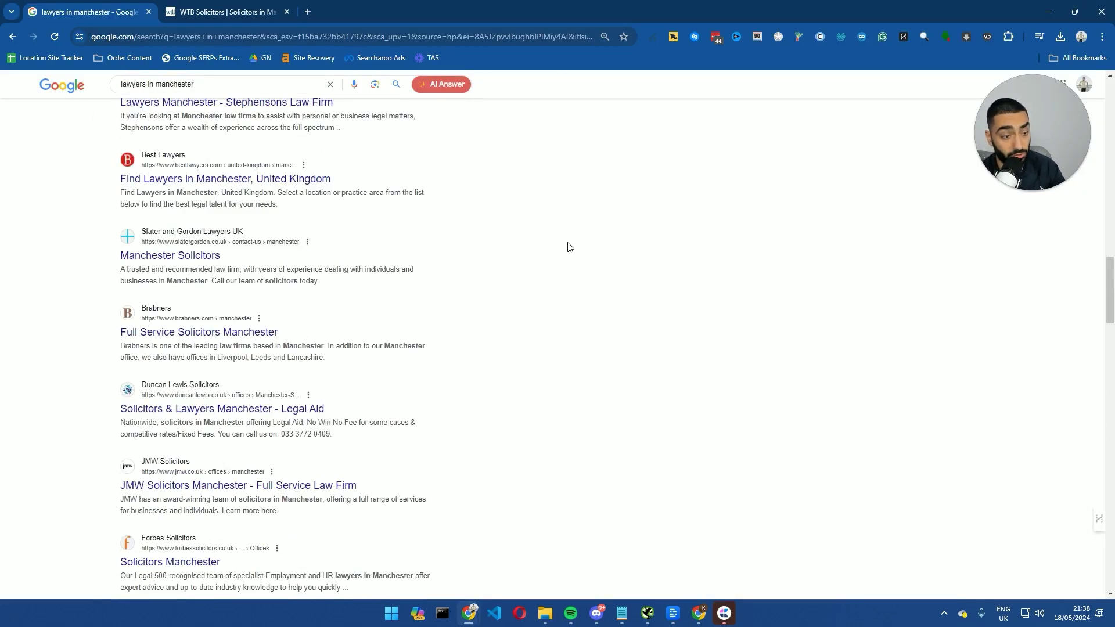
scroll(572, 247, down, 10)
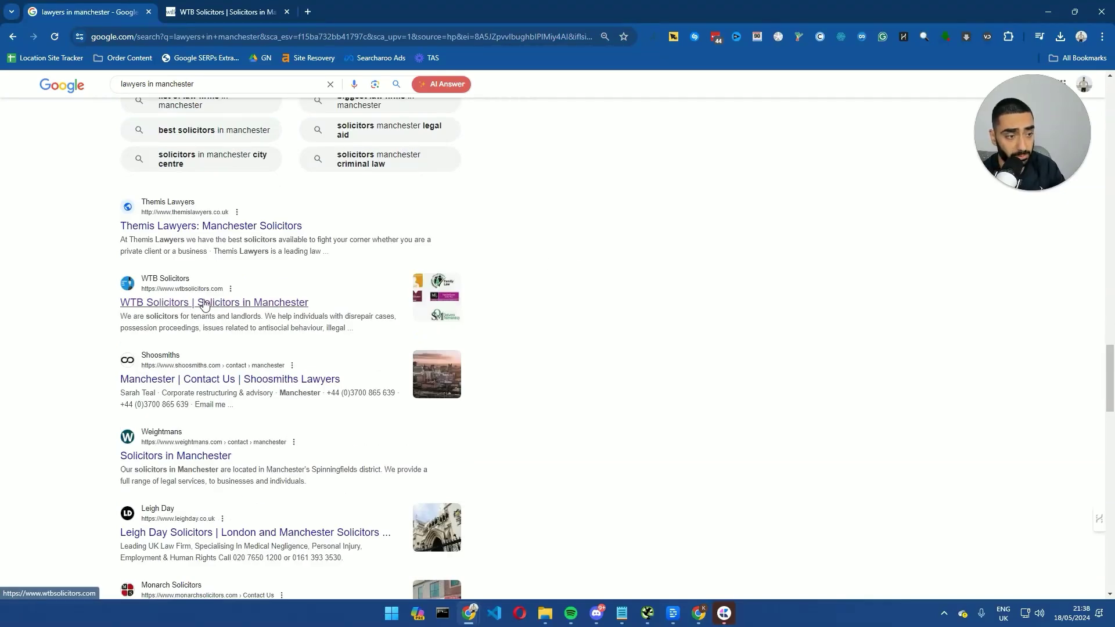
drag(361, 335, 121, 302)
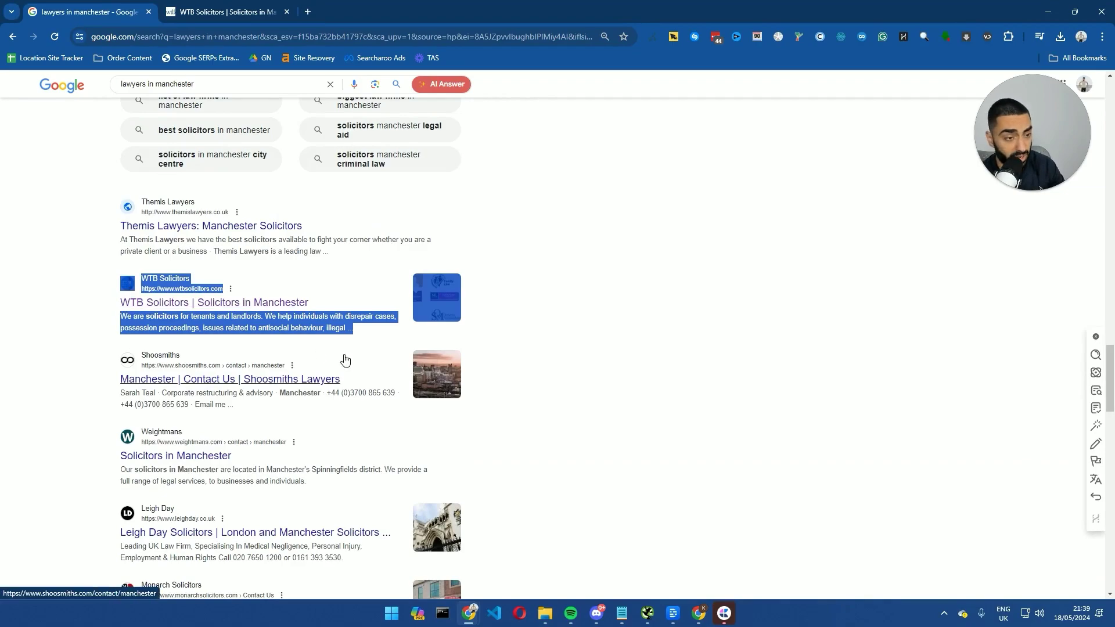
scroll(346, 356, up, 15)
scroll(346, 363, up, 4)
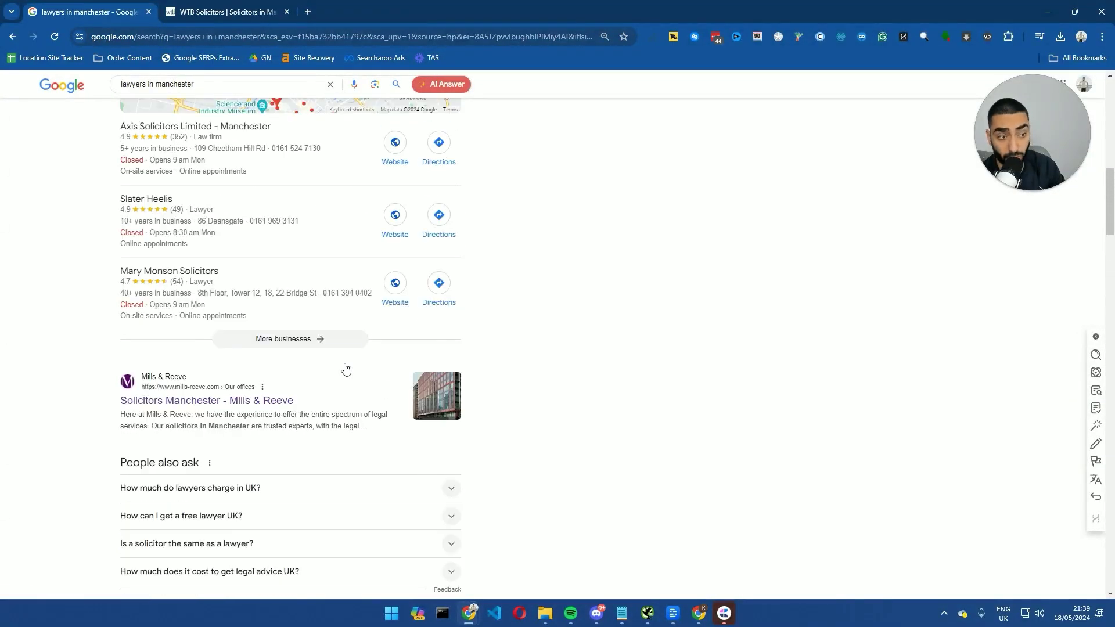
scroll(346, 366, down, 12)
scroll(346, 370, down, 6)
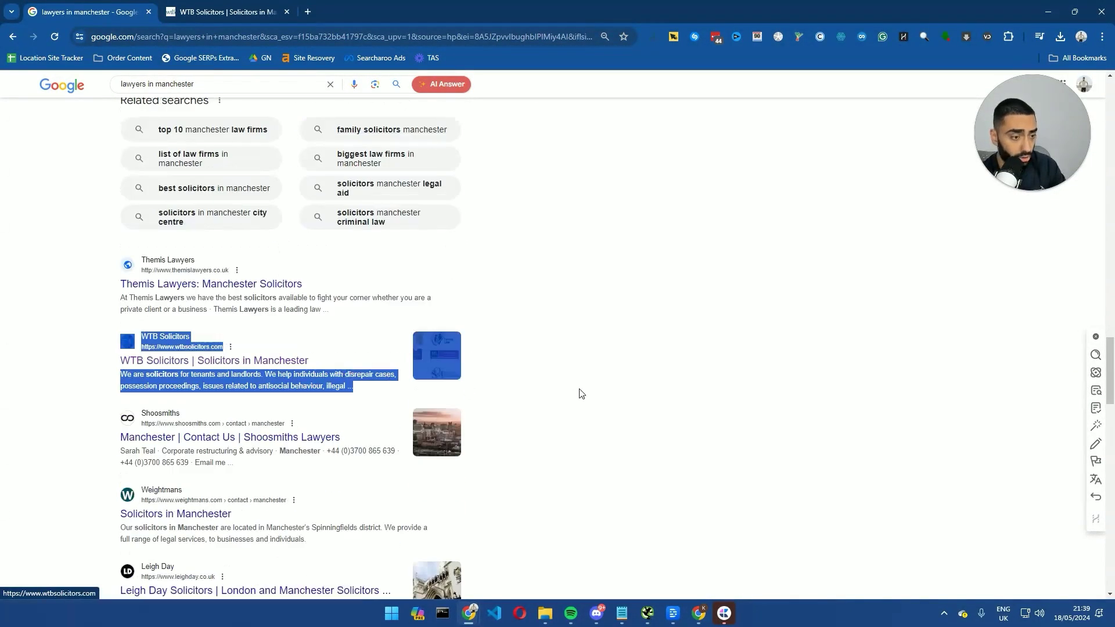
click(582, 391)
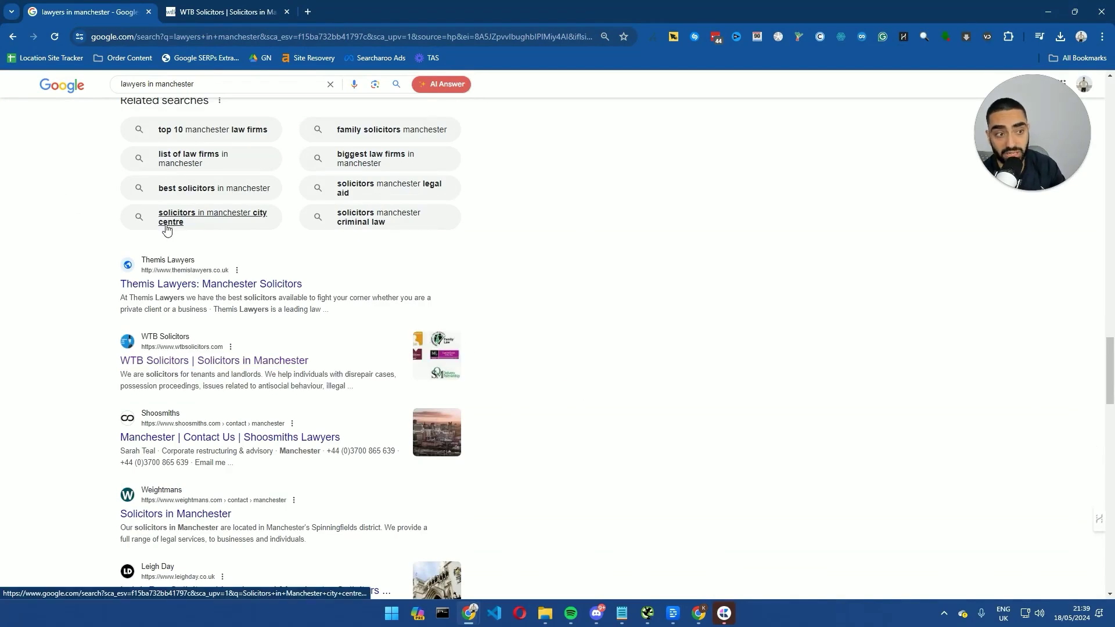
Step: Bring the Screaming Frog window over Chrome, show the Internal HTML pages, and make the window taller
drag(0, 81, 601, 73)
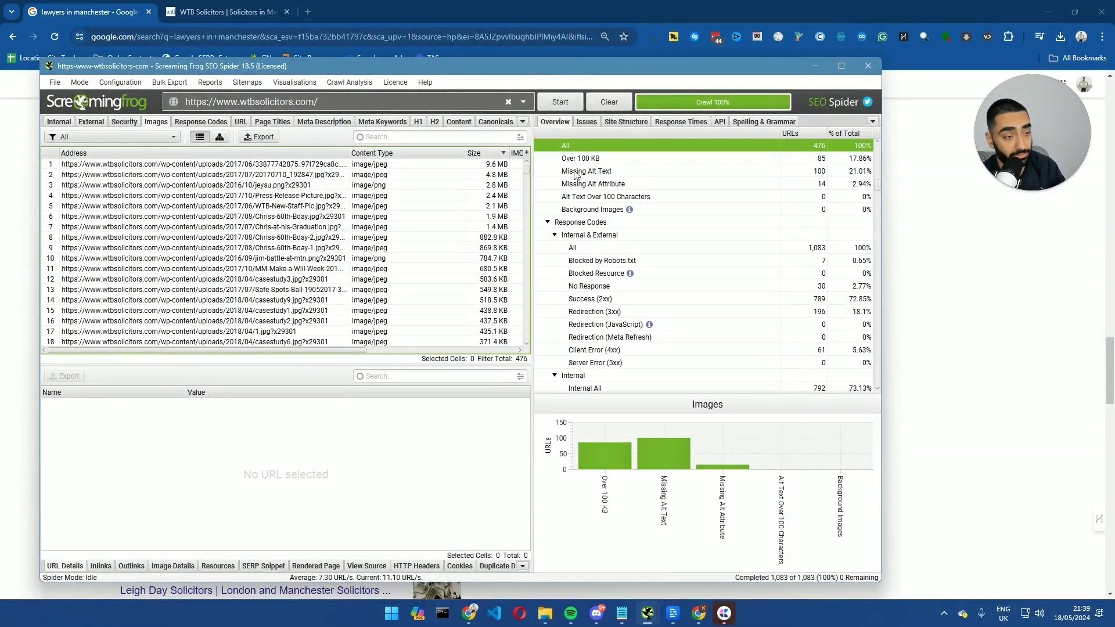
drag(287, 65, 341, 64)
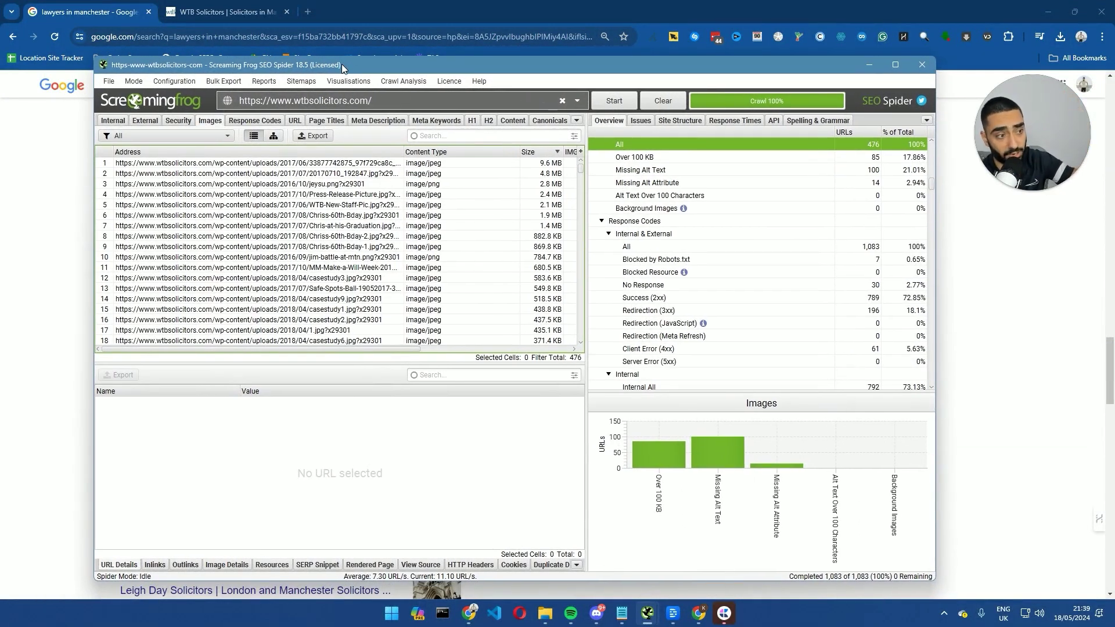
click(113, 120)
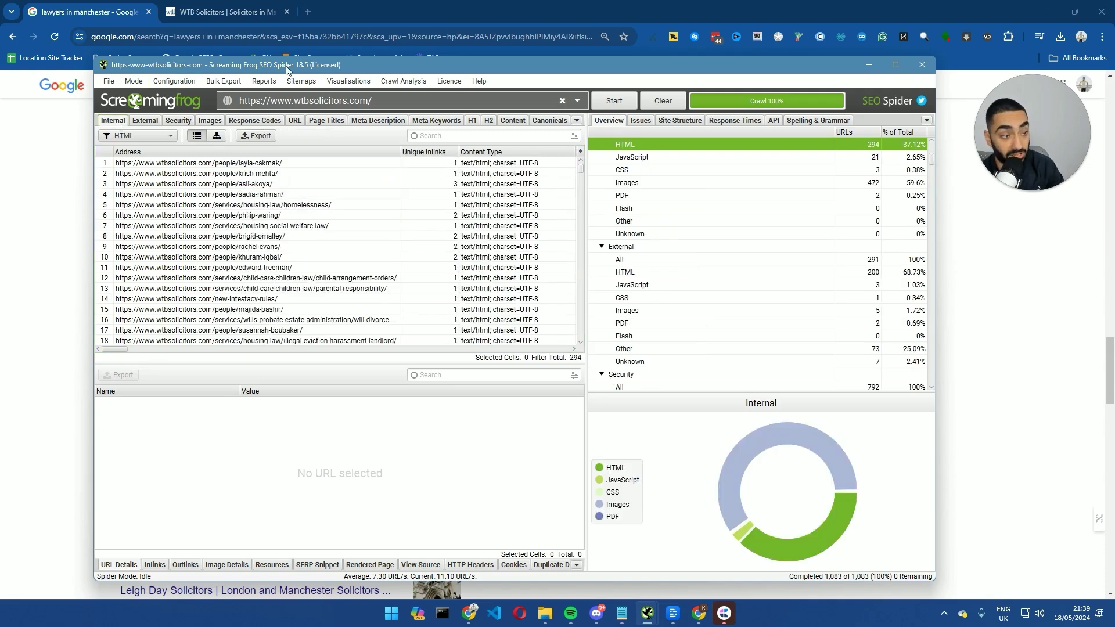
drag(289, 67, 273, 62)
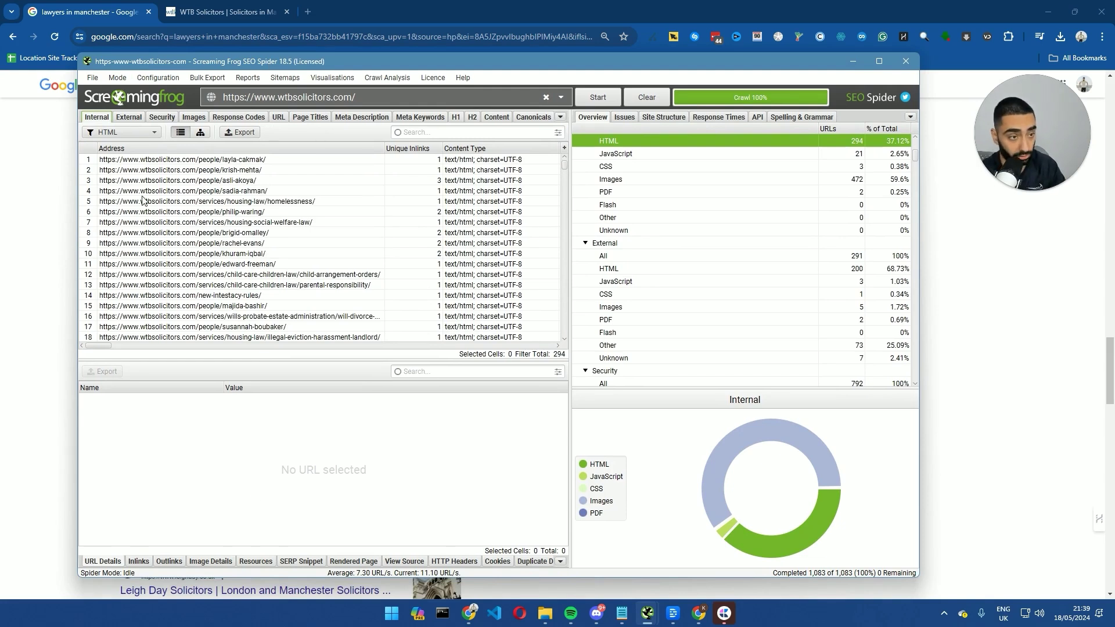
drag(355, 97, 223, 97)
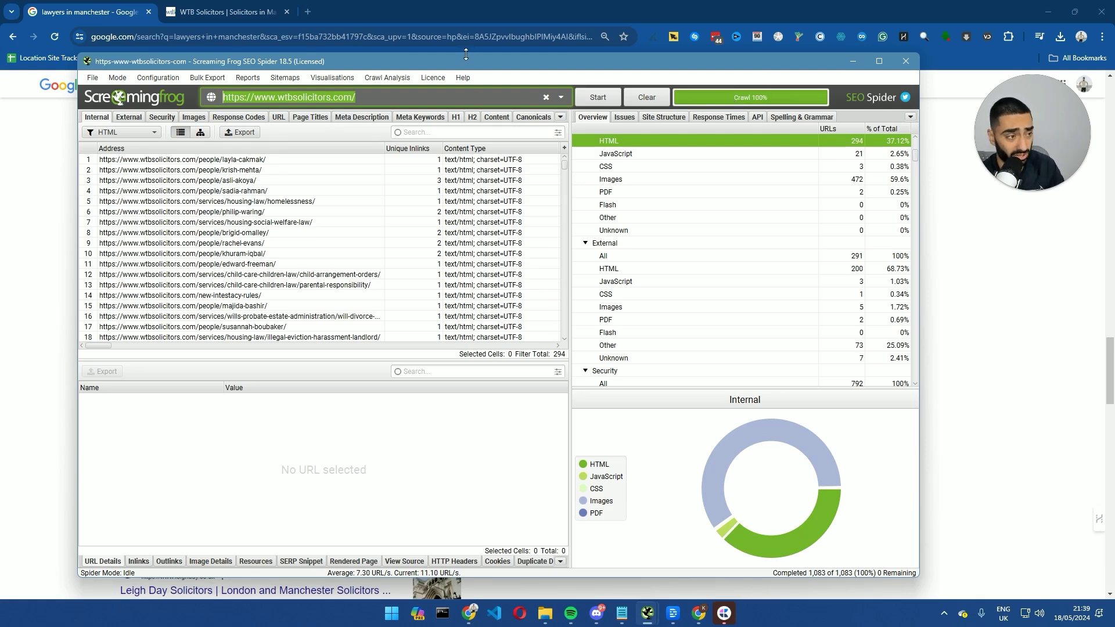
drag(468, 54, 468, 39)
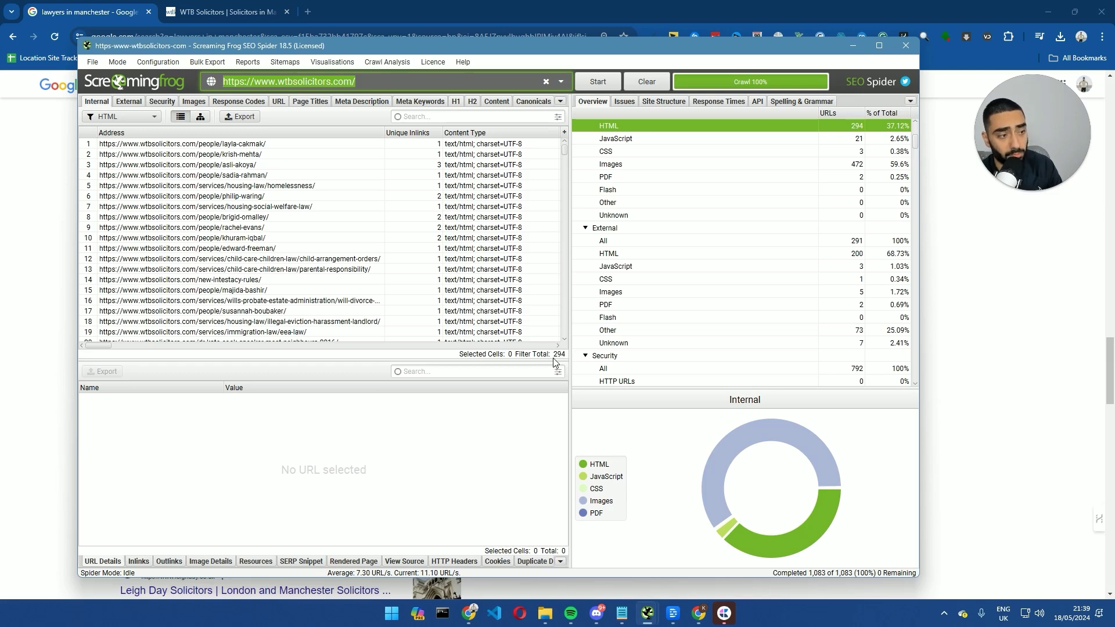
Step: Preview the PDF, Images, CSS and JavaScript filters, then return to all 792 internal URLs
click(123, 114)
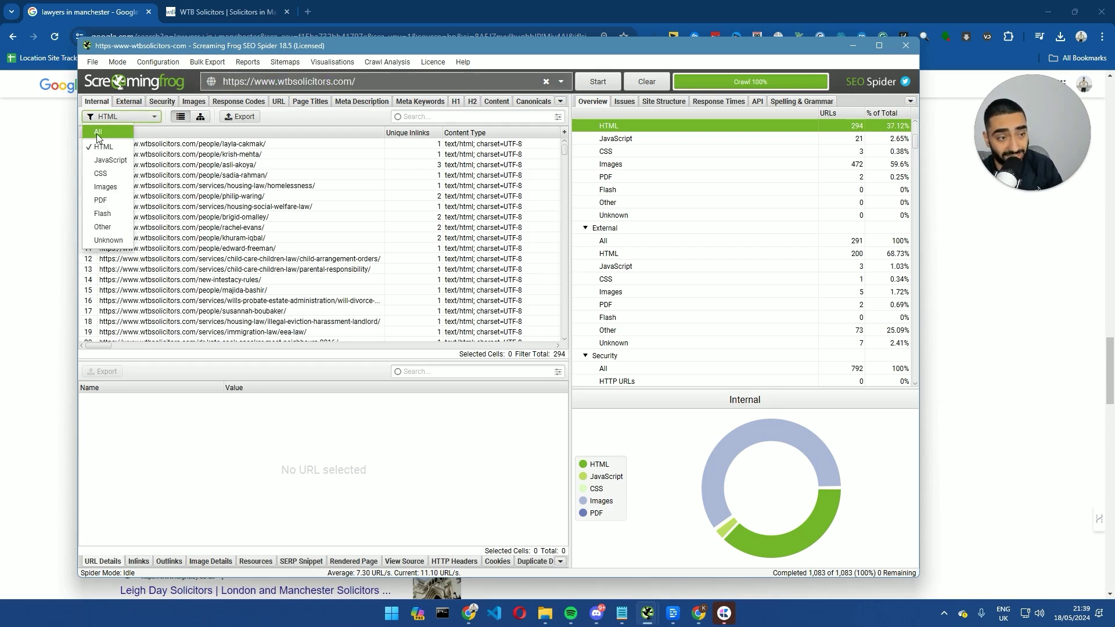
key(Escape)
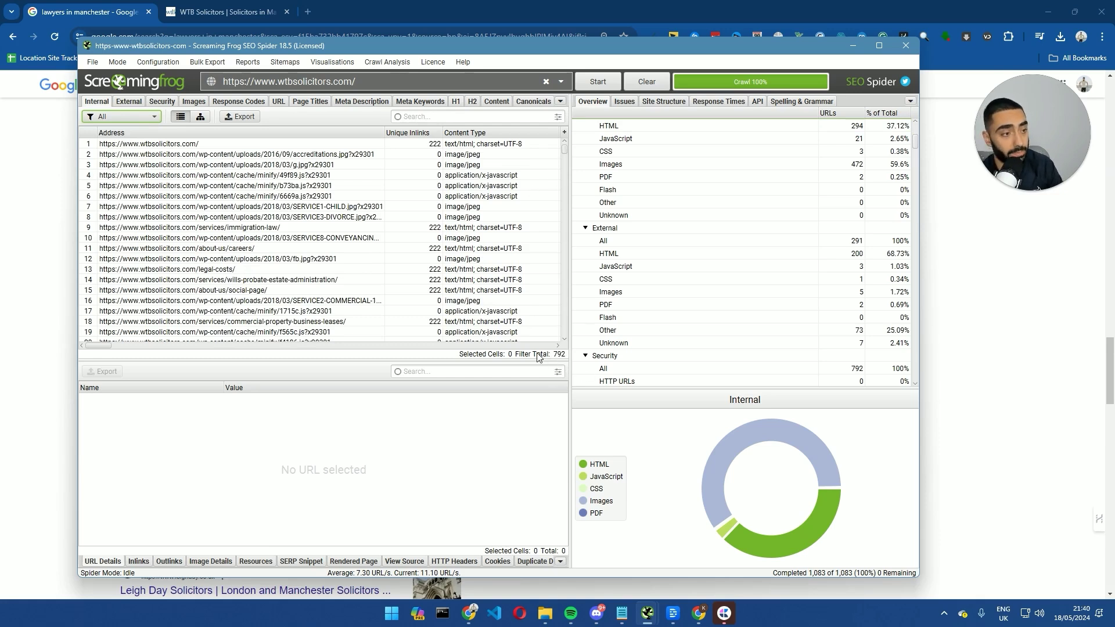
click(120, 116)
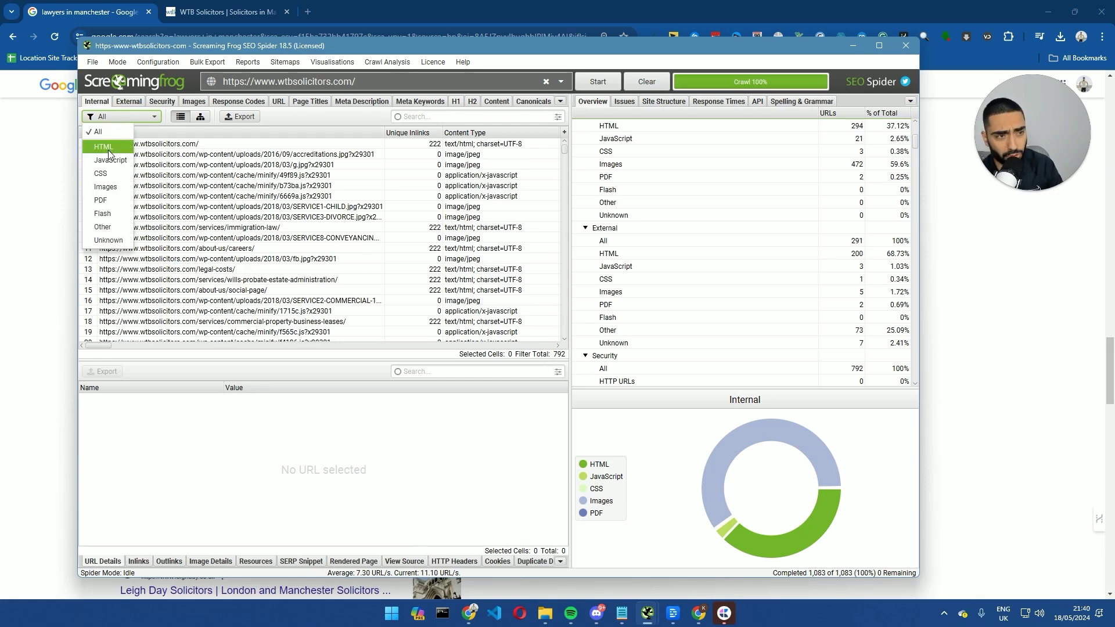
click(104, 201)
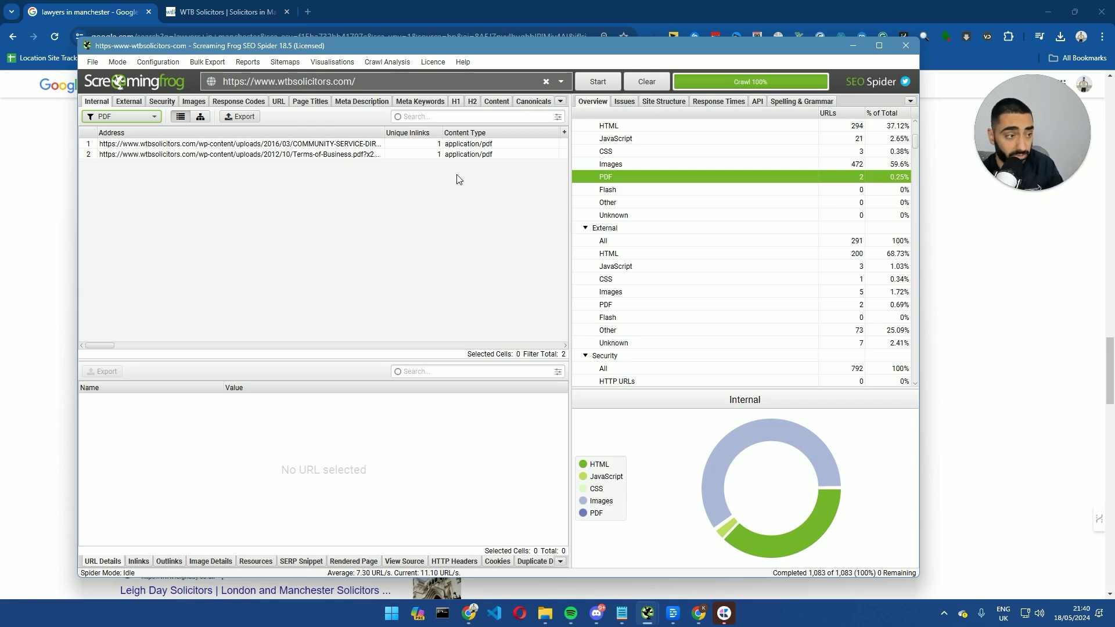
click(134, 118)
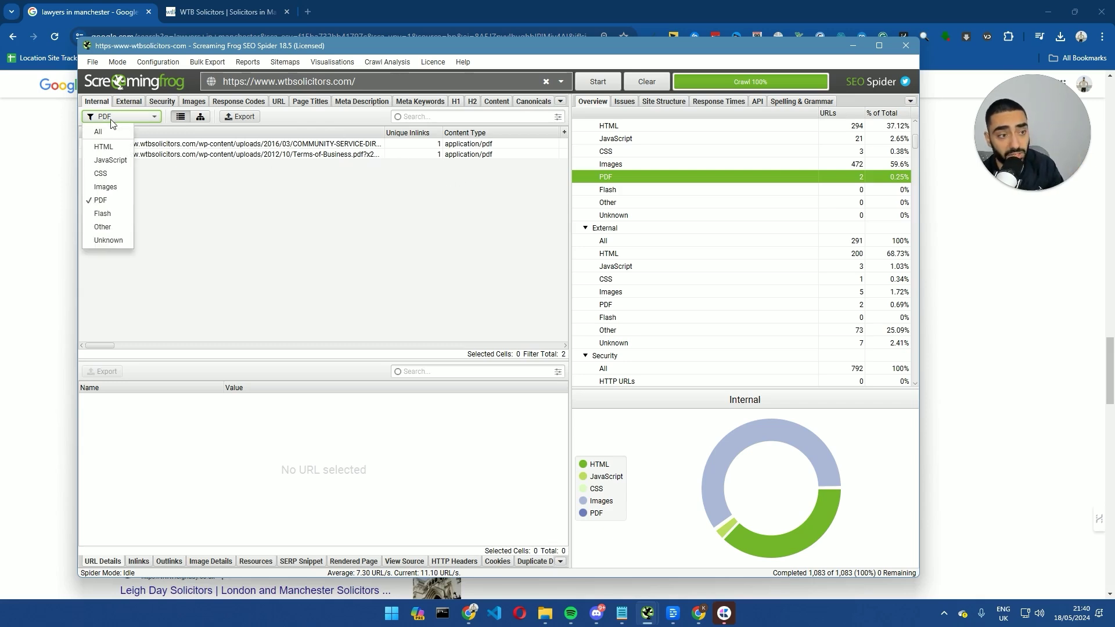
click(108, 188)
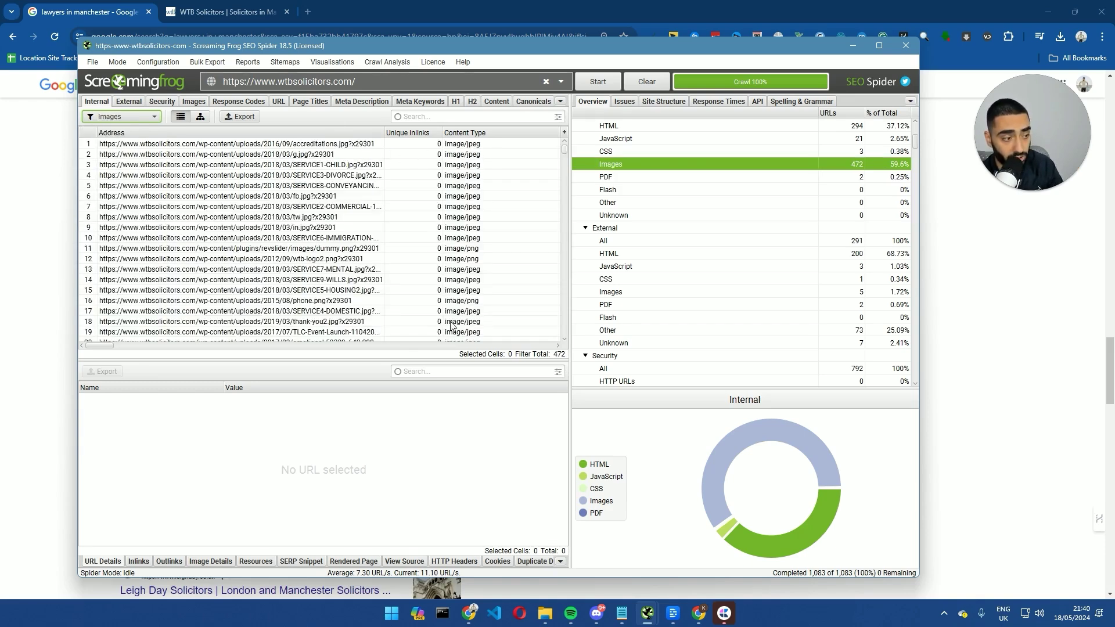
click(121, 115)
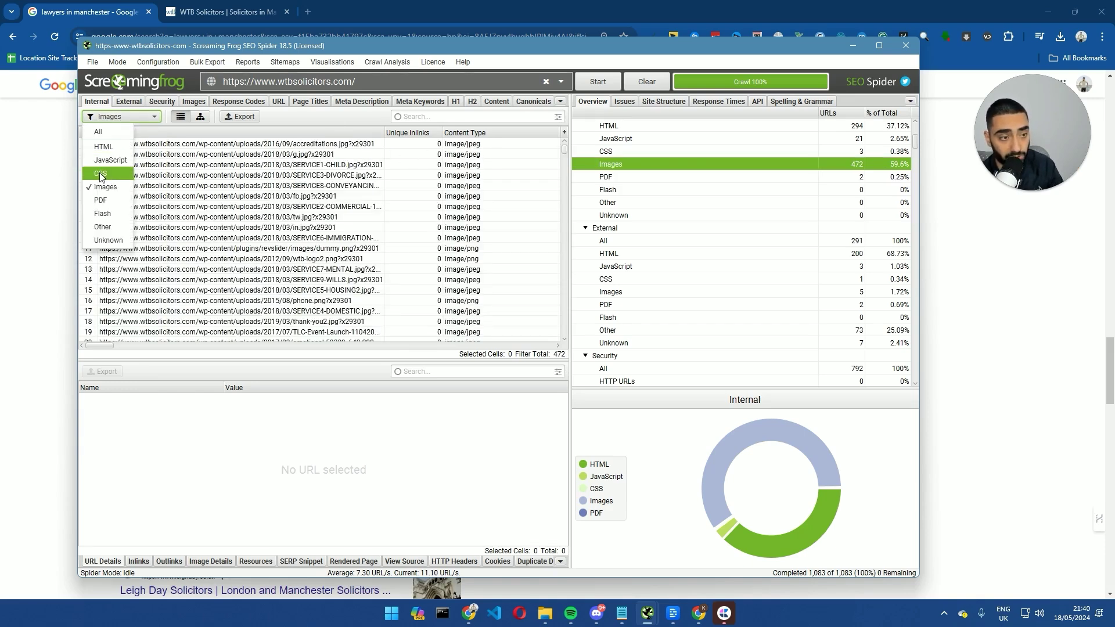
click(101, 174)
click(120, 117)
click(109, 159)
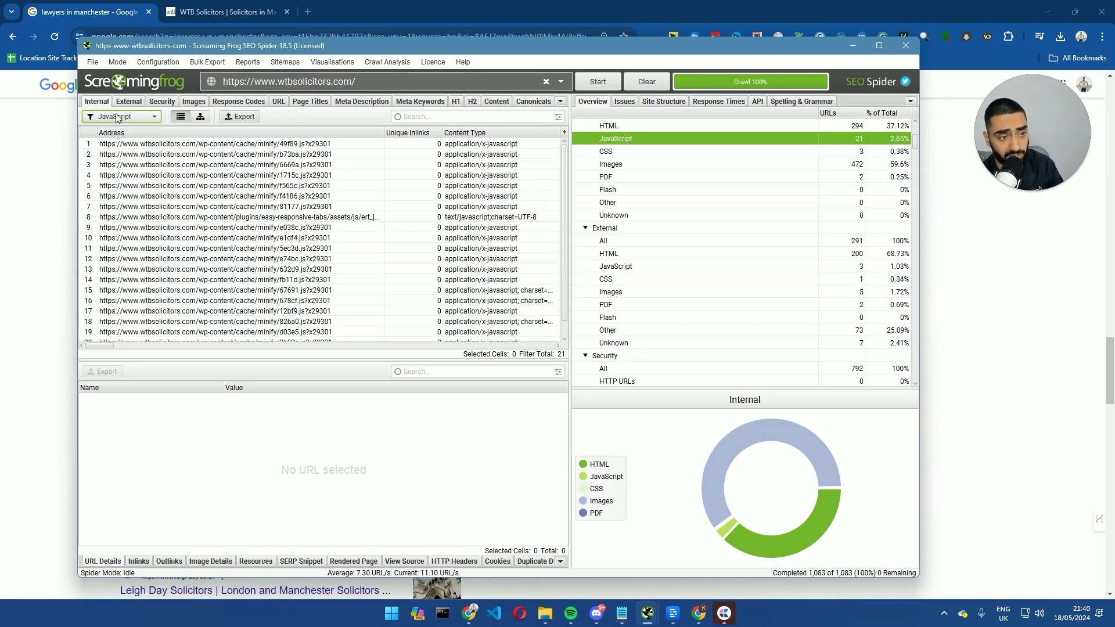
click(116, 118)
click(106, 131)
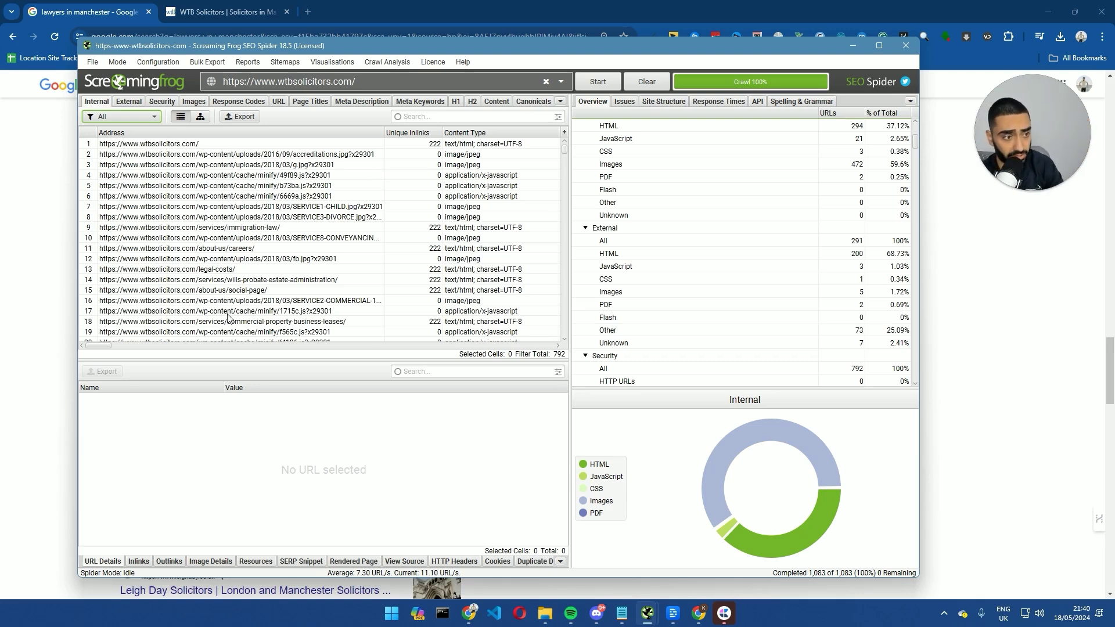
Step: Filter the Internal list to HTML only, leaving 294 pages
click(127, 122)
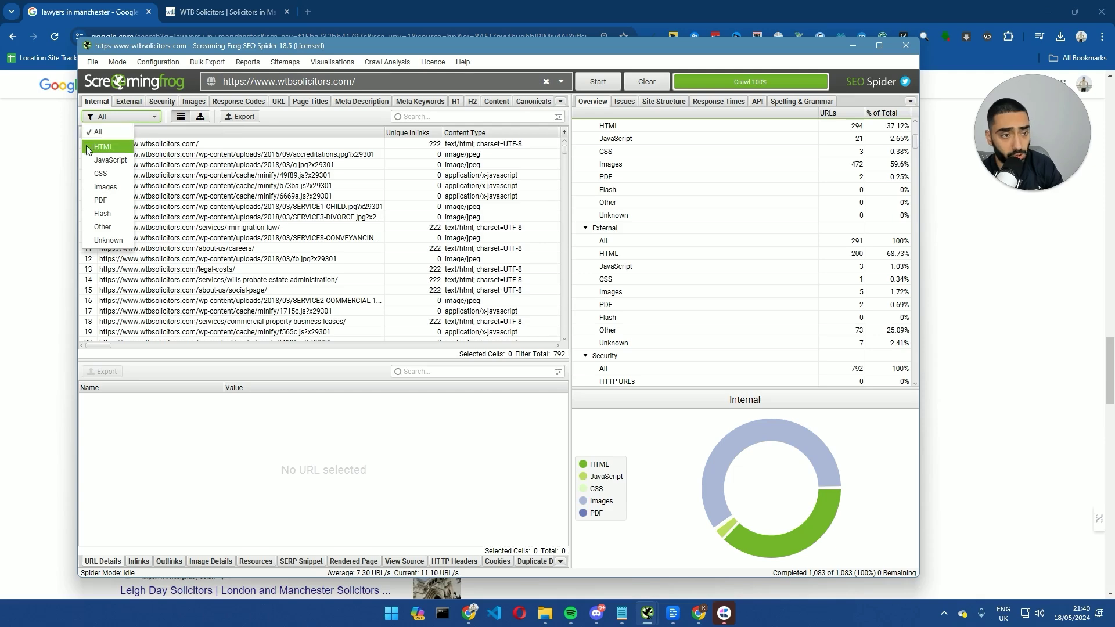
click(109, 149)
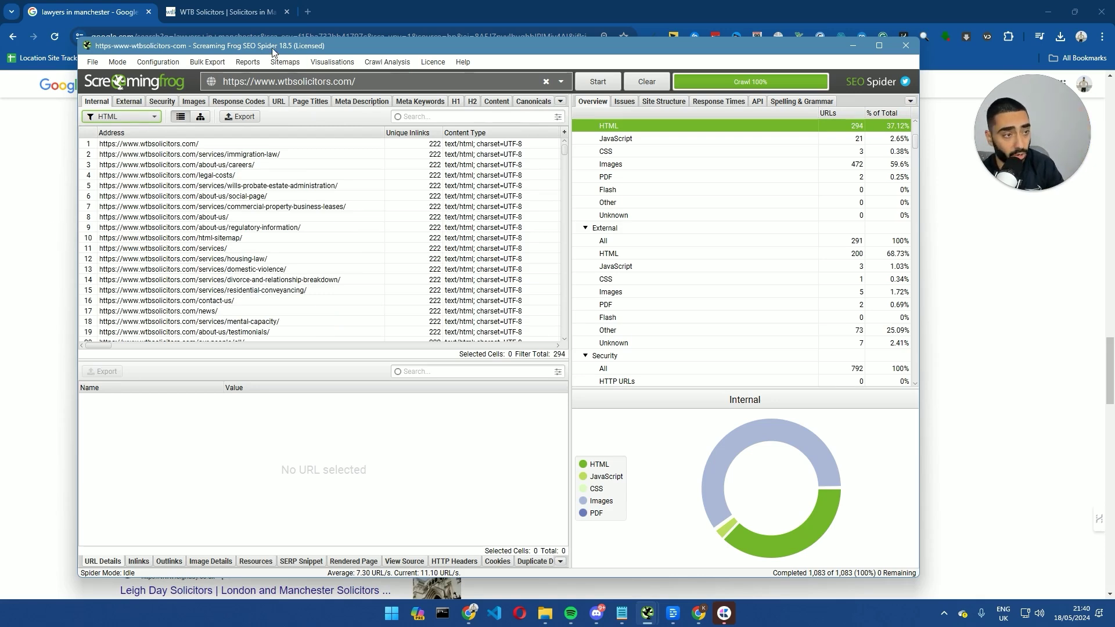
drag(275, 51, 286, 55)
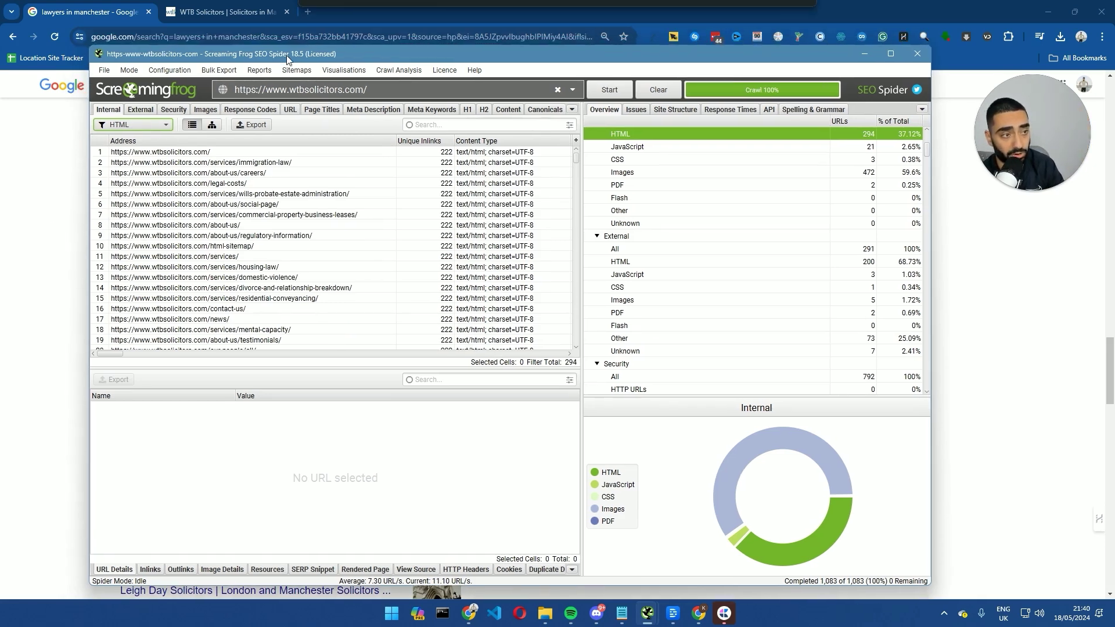
Step: Switch to the empty Tech SEO sheet, then position the Screaming Frog window over it
click(36, 246)
click(130, 215)
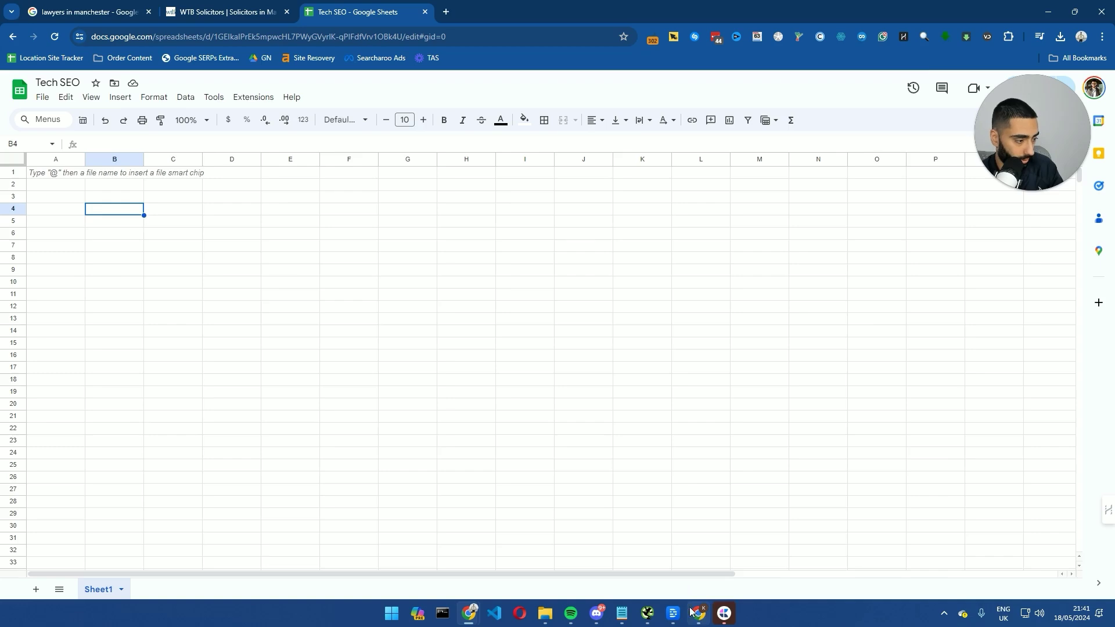
click(647, 613)
drag(320, 60, 499, 136)
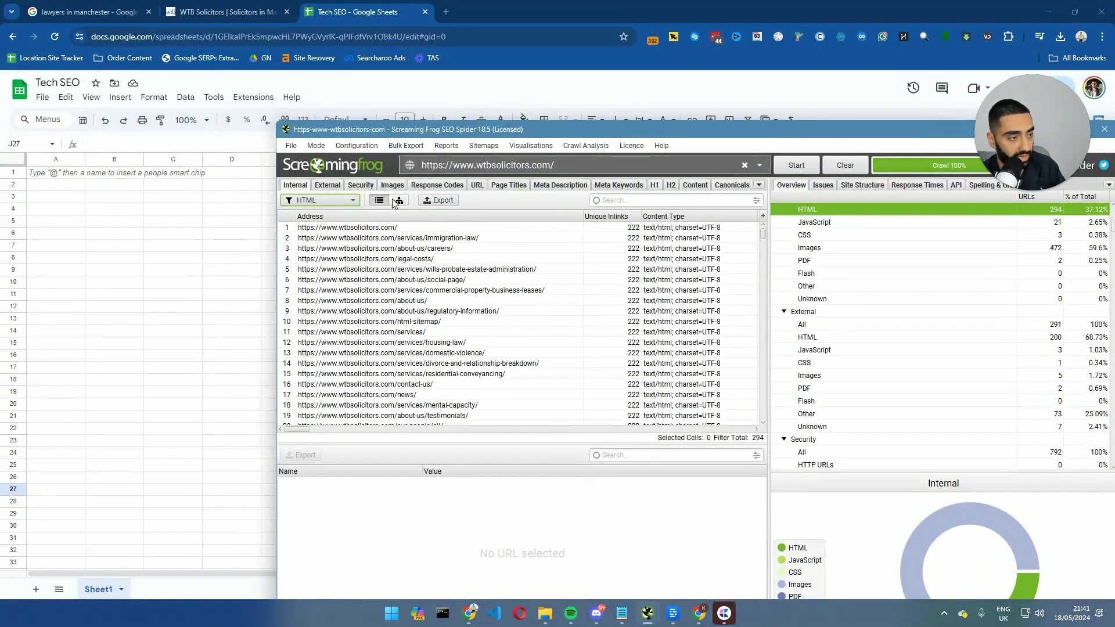
drag(369, 120, 355, 64)
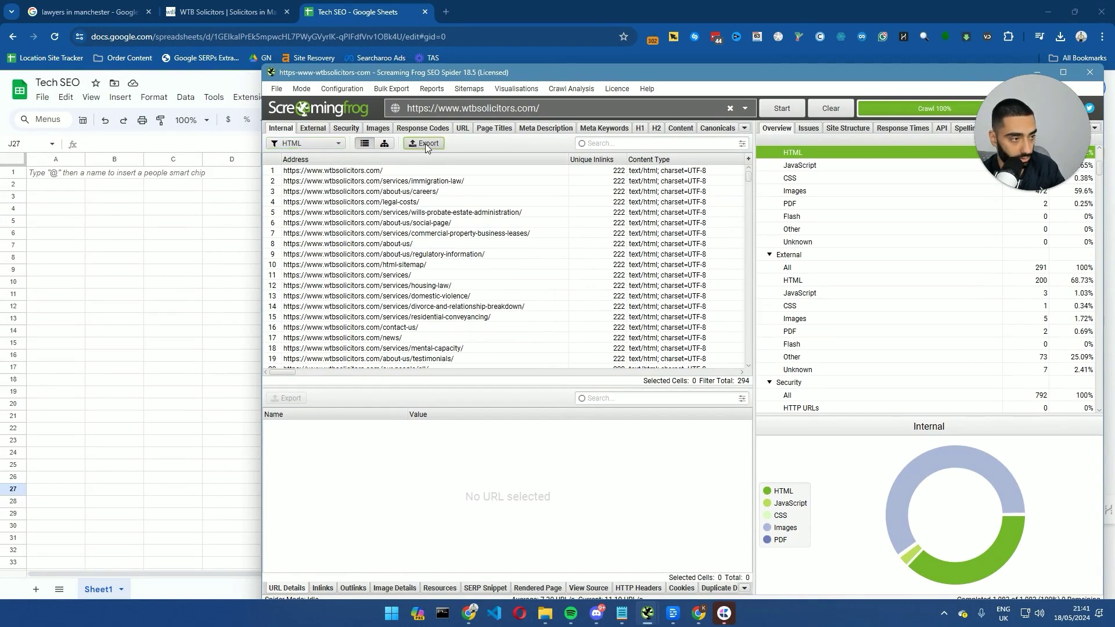
Step: Export the HTML page list as lawyersmanchester.csv
click(425, 144)
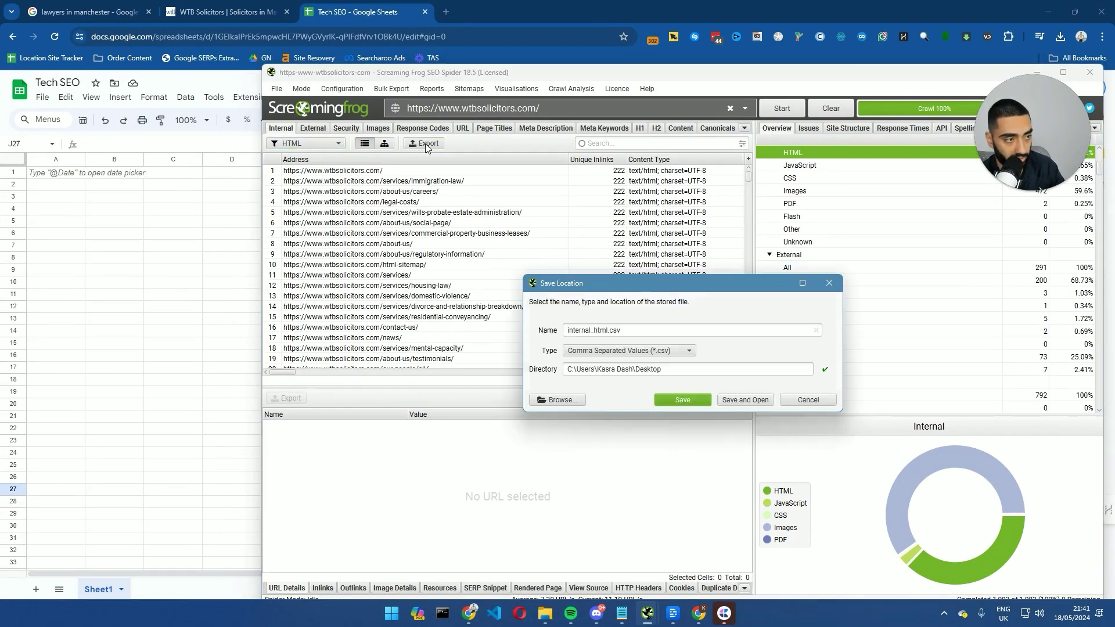
double_click(609, 330)
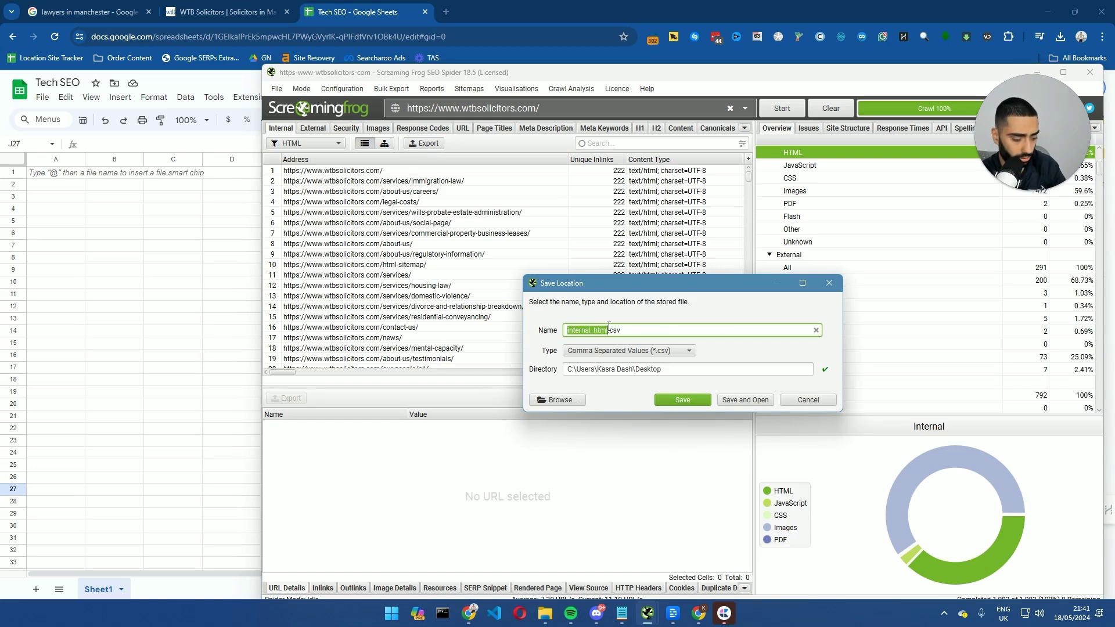
text(lawyersmanch)
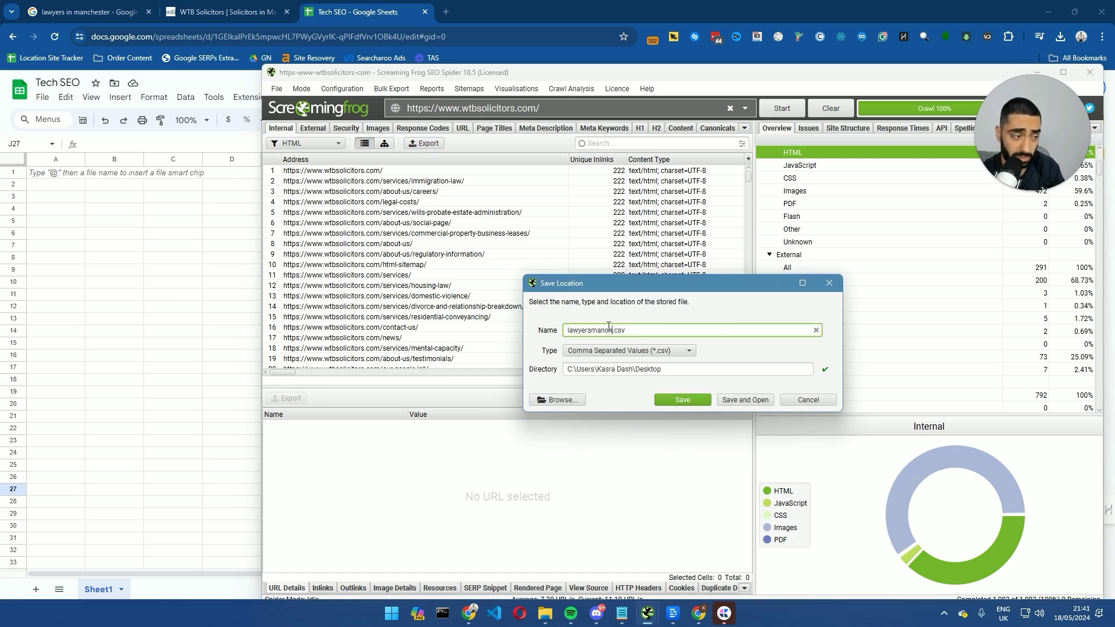
text(ester)
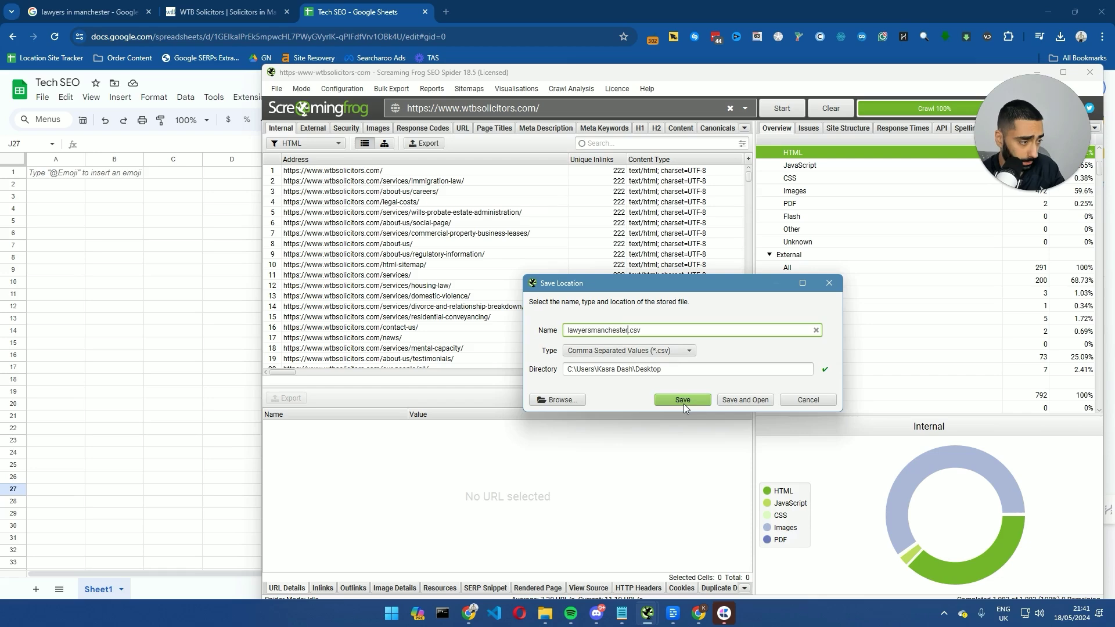
click(683, 400)
Step: Upload lawyersmanchester.csv into Google Sheets and close the old Tech SEO tab
click(146, 194)
key(ctrl+o)
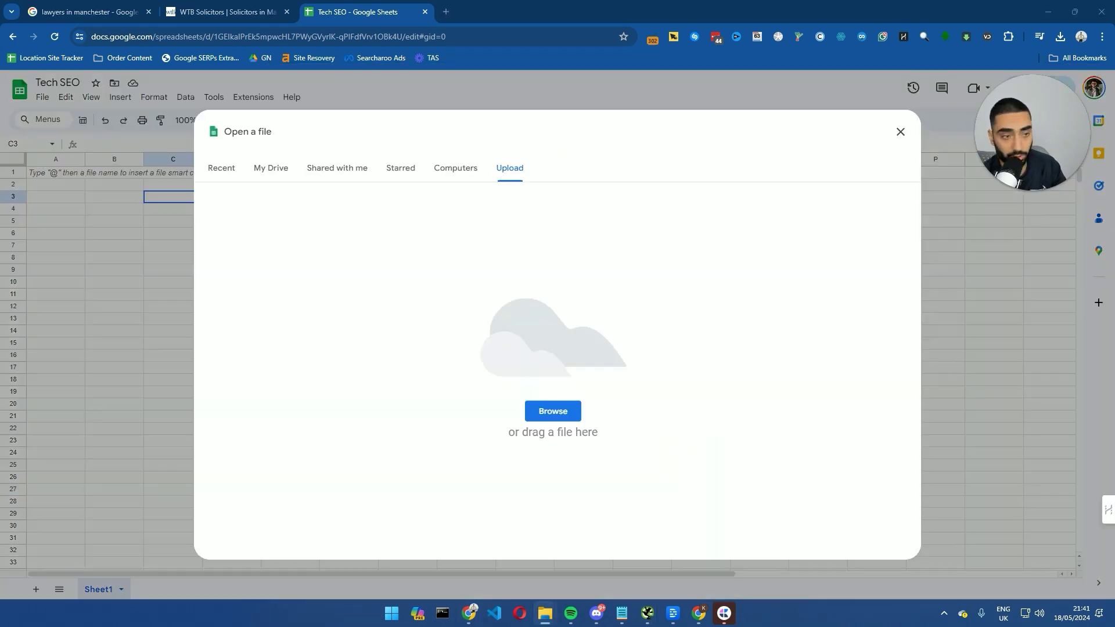
drag(78, 301, 442, 293)
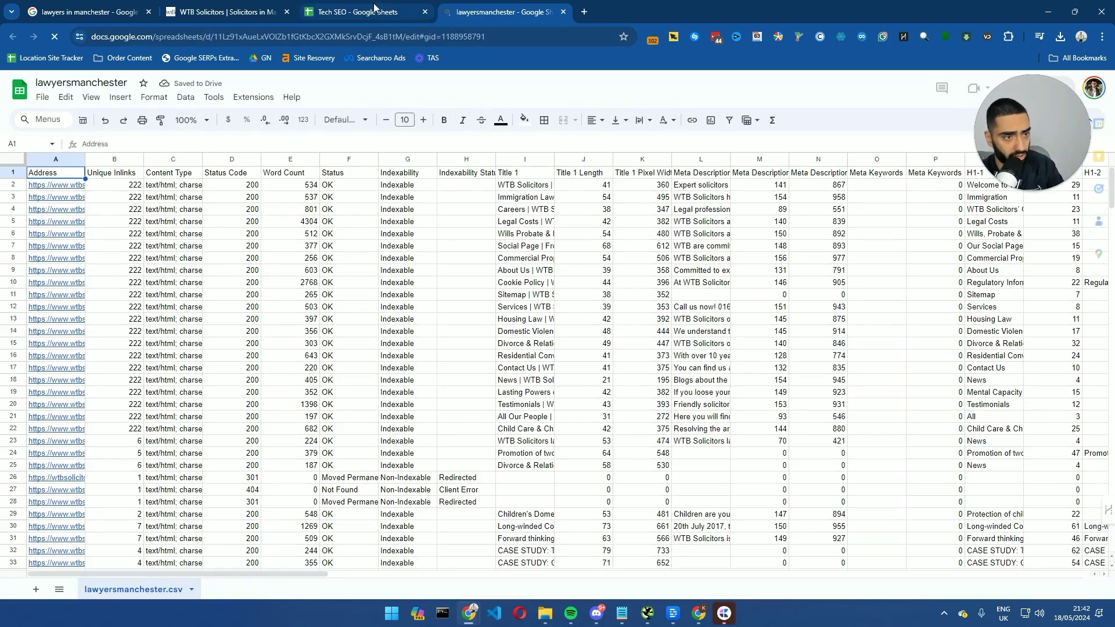
middle_click(379, 7)
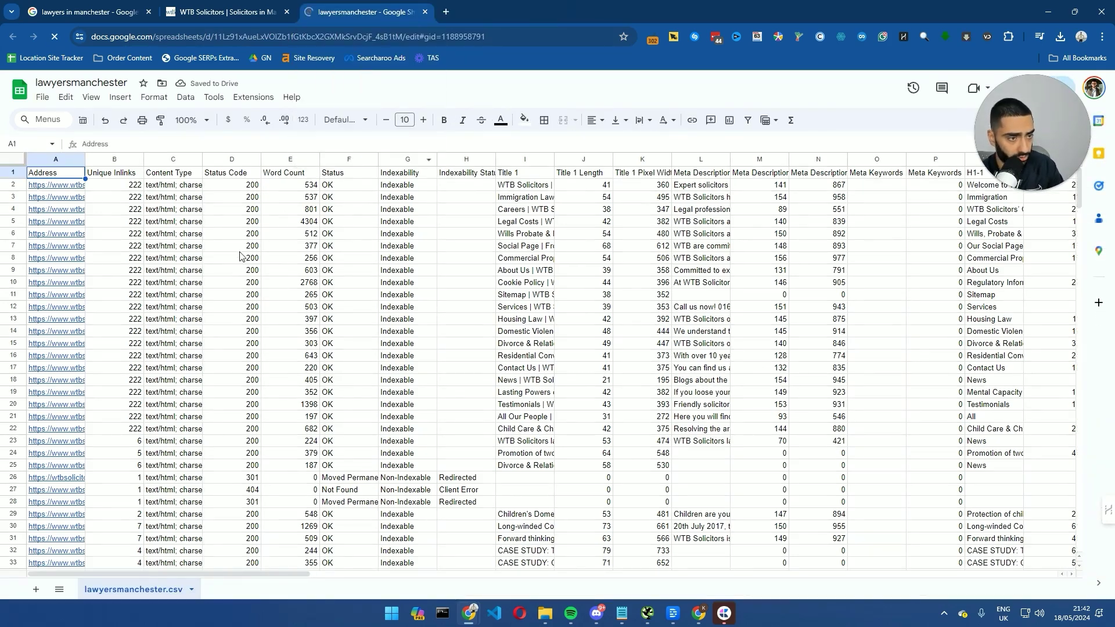
click(167, 235)
Step: Give the header row a blue fill with white text
click(14, 173)
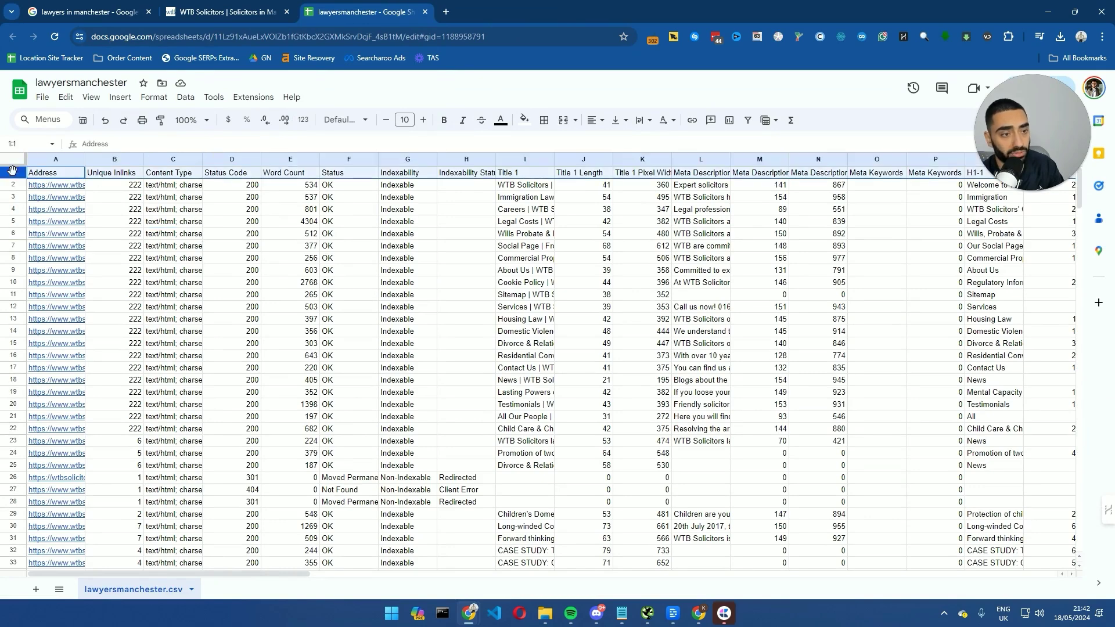
click(524, 120)
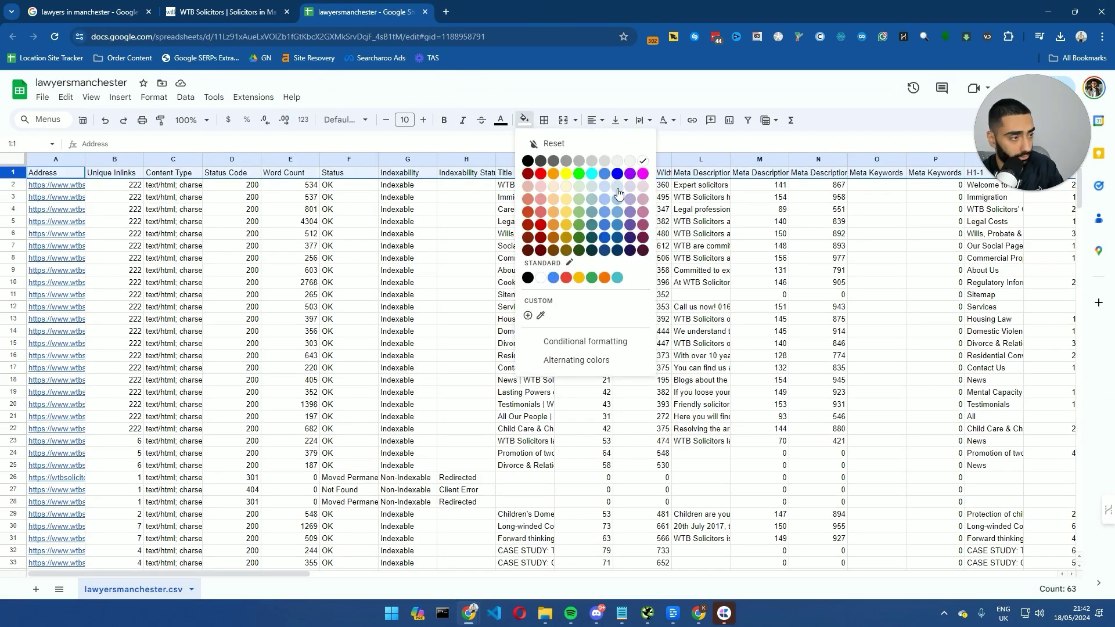
click(610, 181)
click(500, 119)
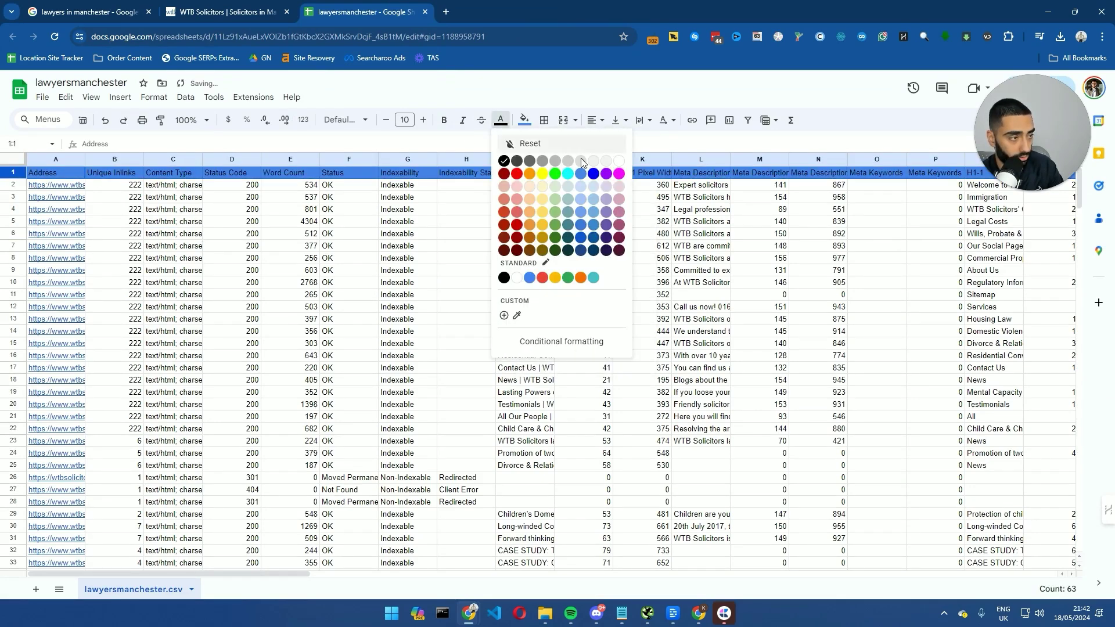
click(621, 164)
click(173, 246)
key(alt+Tab)
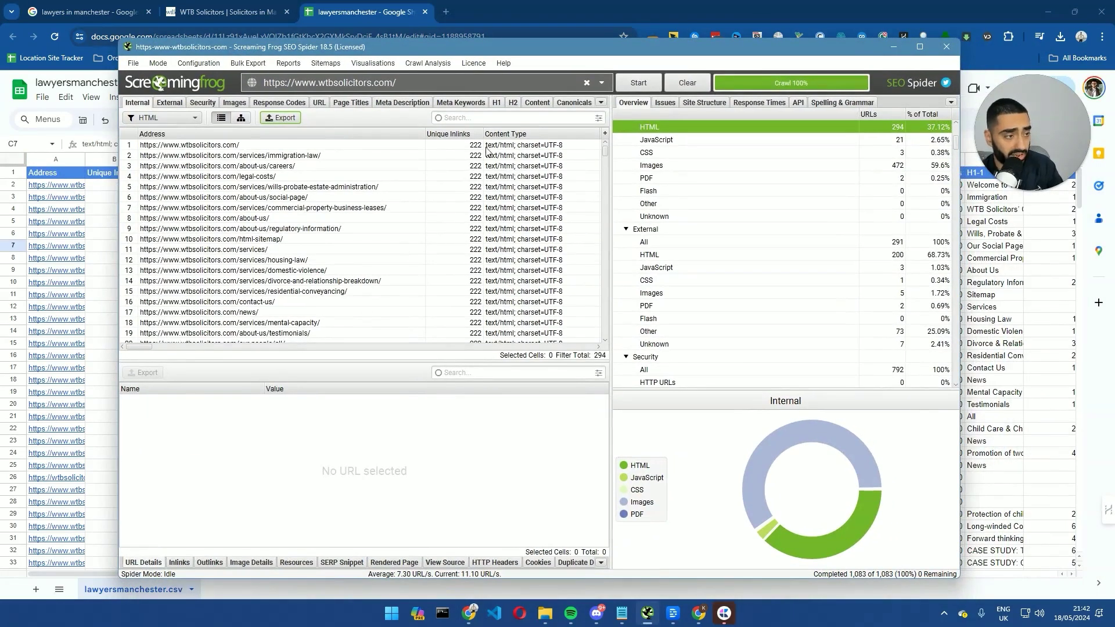
Step: Review Unique Inlinks counts and show URL details for the protection-of-children page with 2 inlinks
click(451, 134)
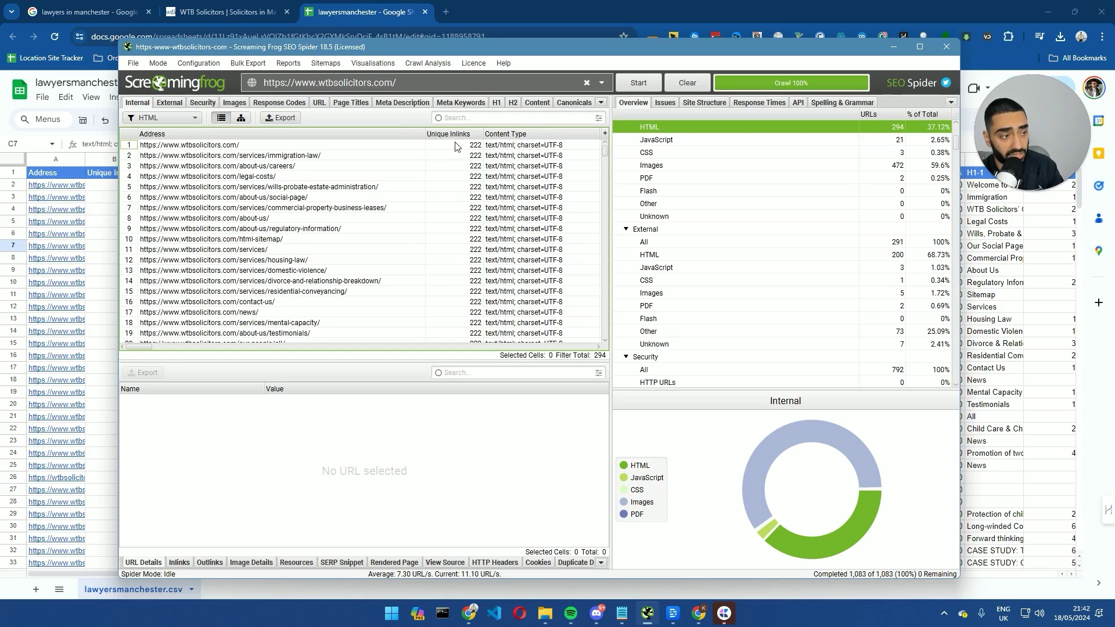
drag(457, 146, 481, 253)
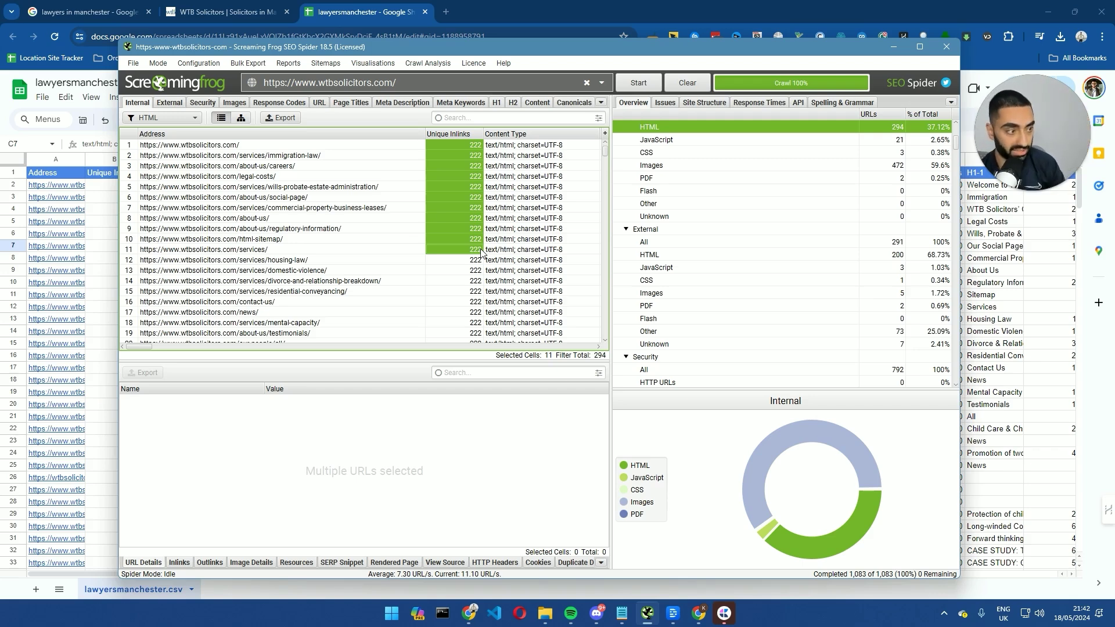
scroll(480, 280, down, 5)
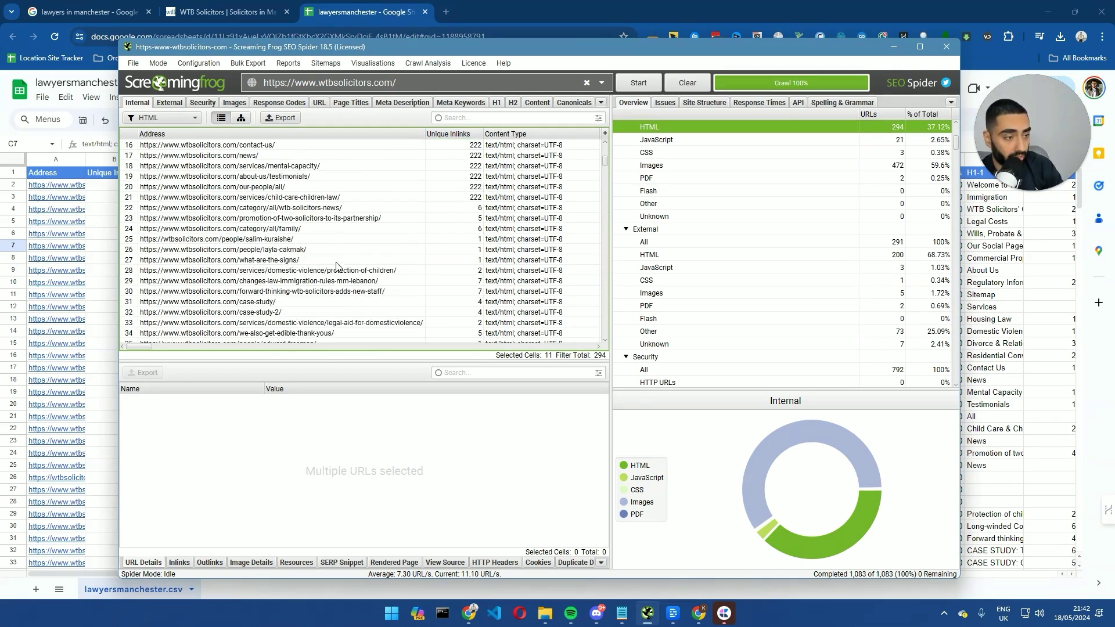
click(299, 271)
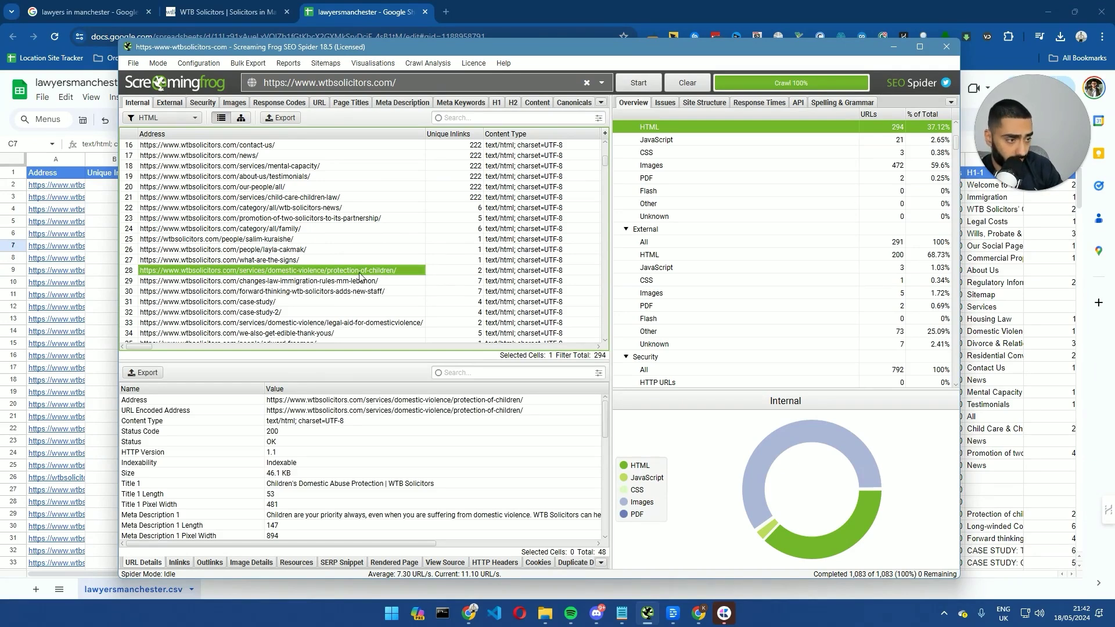
drag(409, 273, 442, 273)
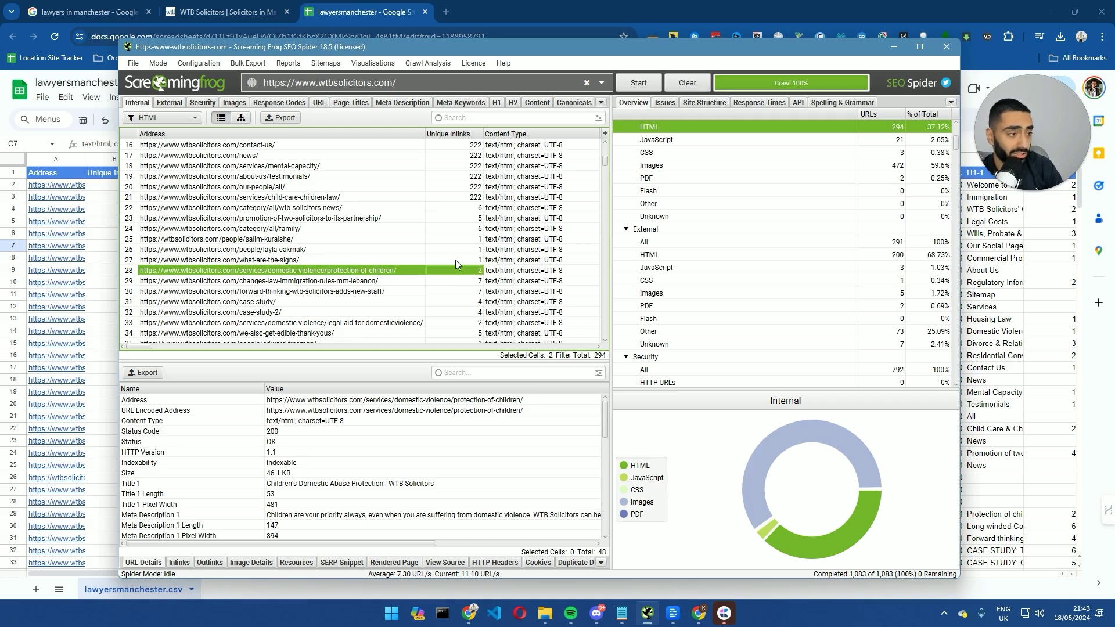
click(458, 270)
scroll(469, 270, down, 4)
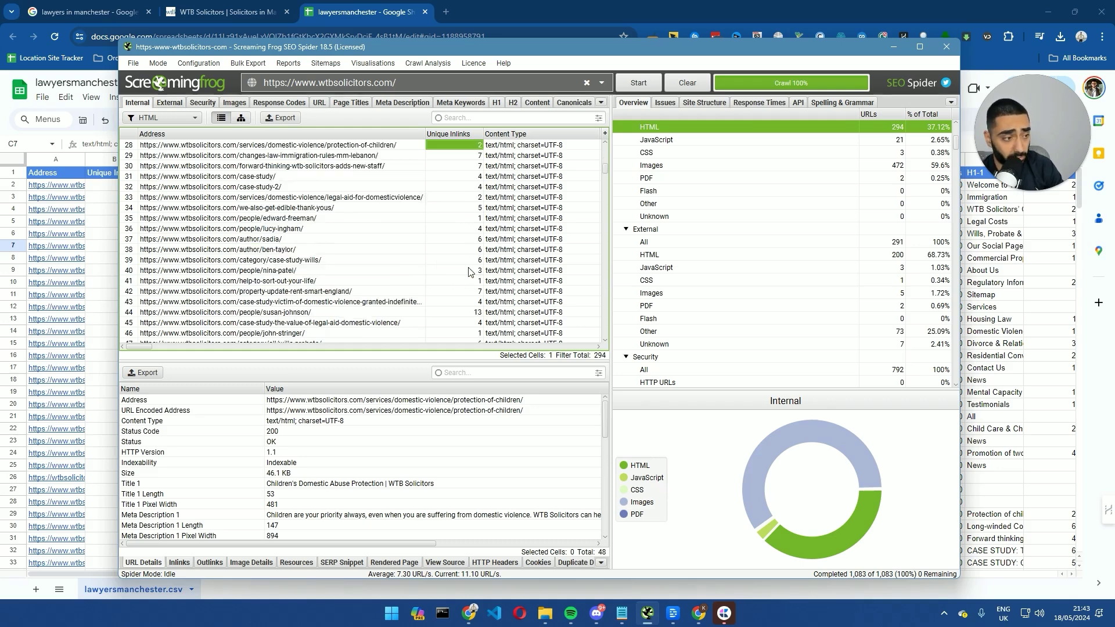
scroll(469, 271, up, 7)
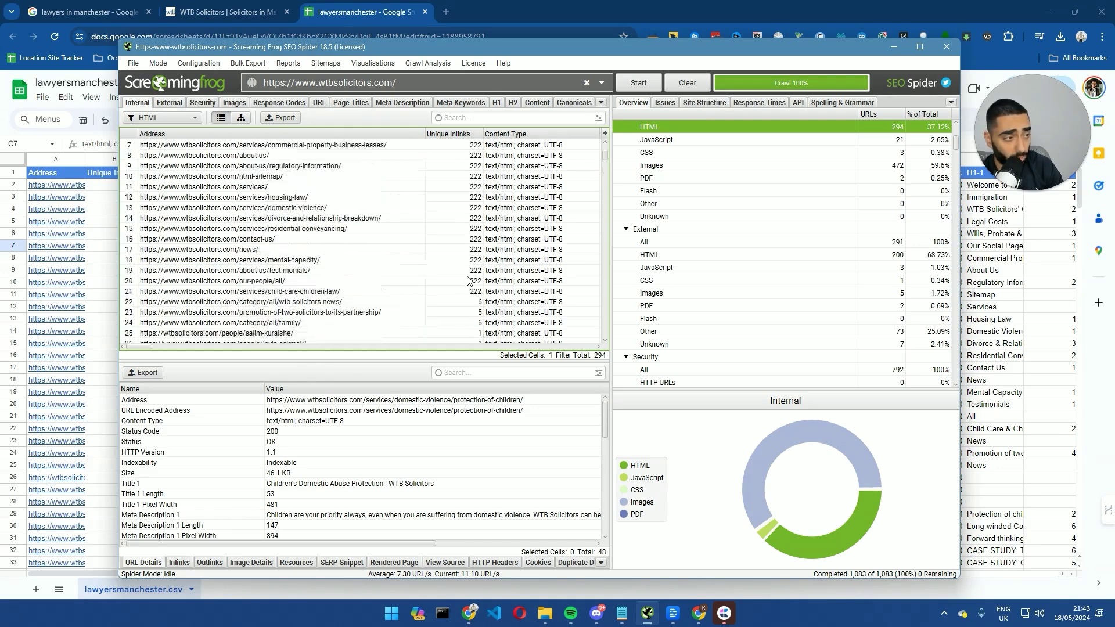
Step: Sort internal pages by Unique Inlinks, fewest first, and select the lowest-linked pages
click(470, 134)
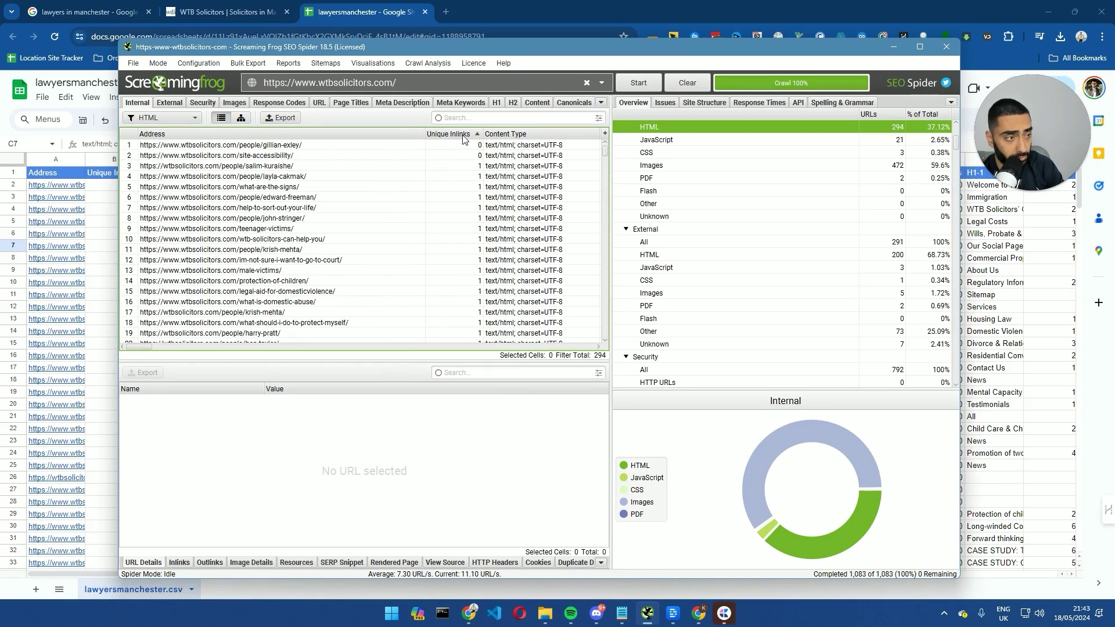
click(464, 135)
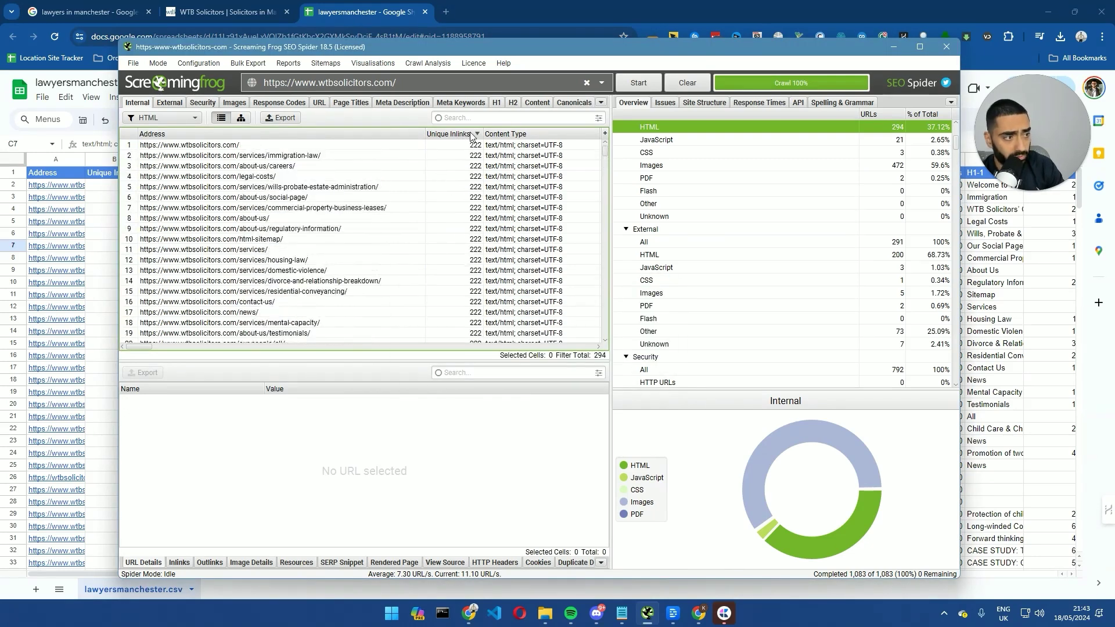
click(474, 137)
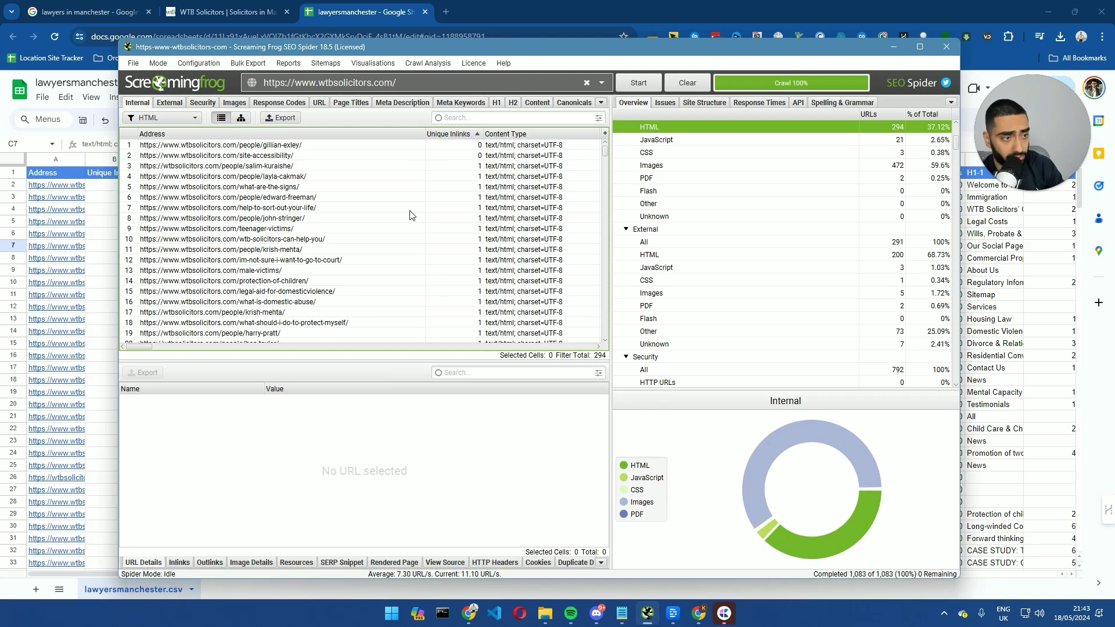
drag(247, 147, 466, 155)
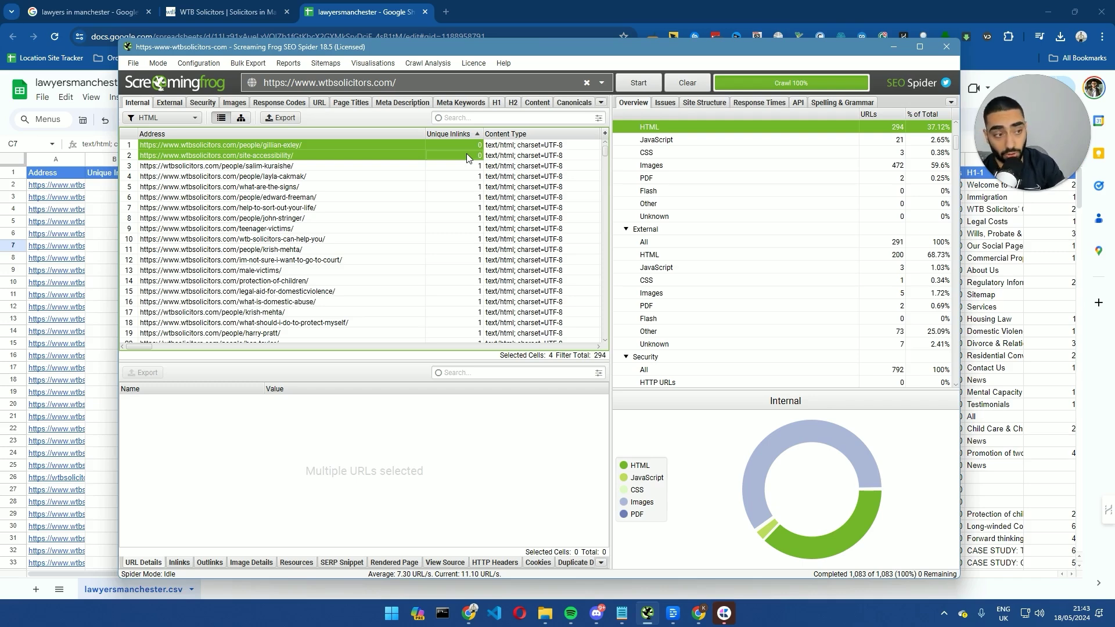
click(283, 155)
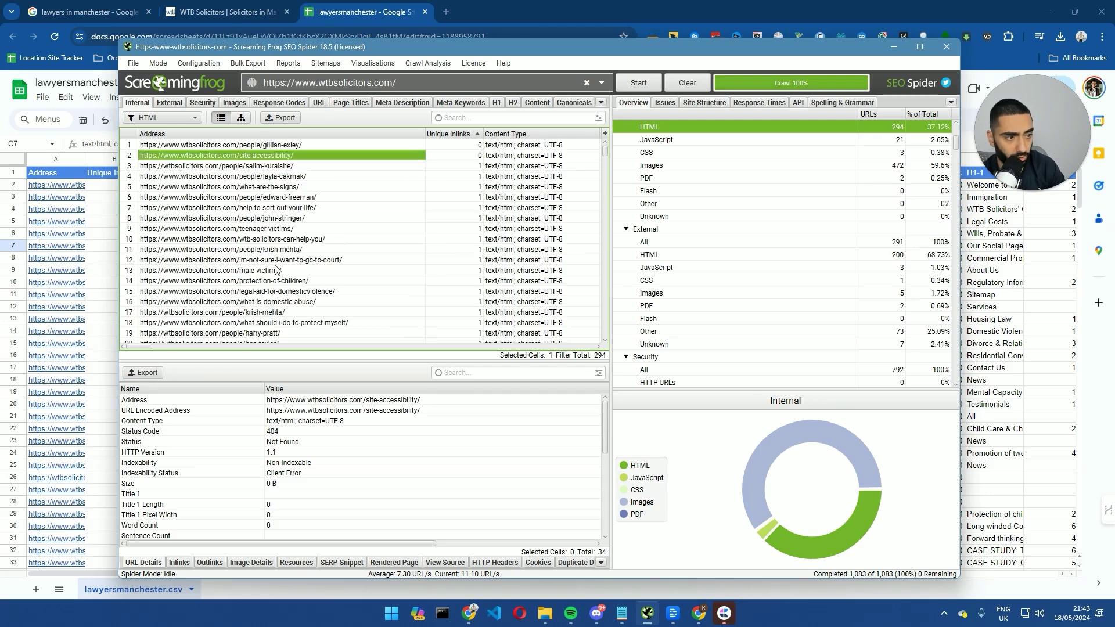
click(259, 176)
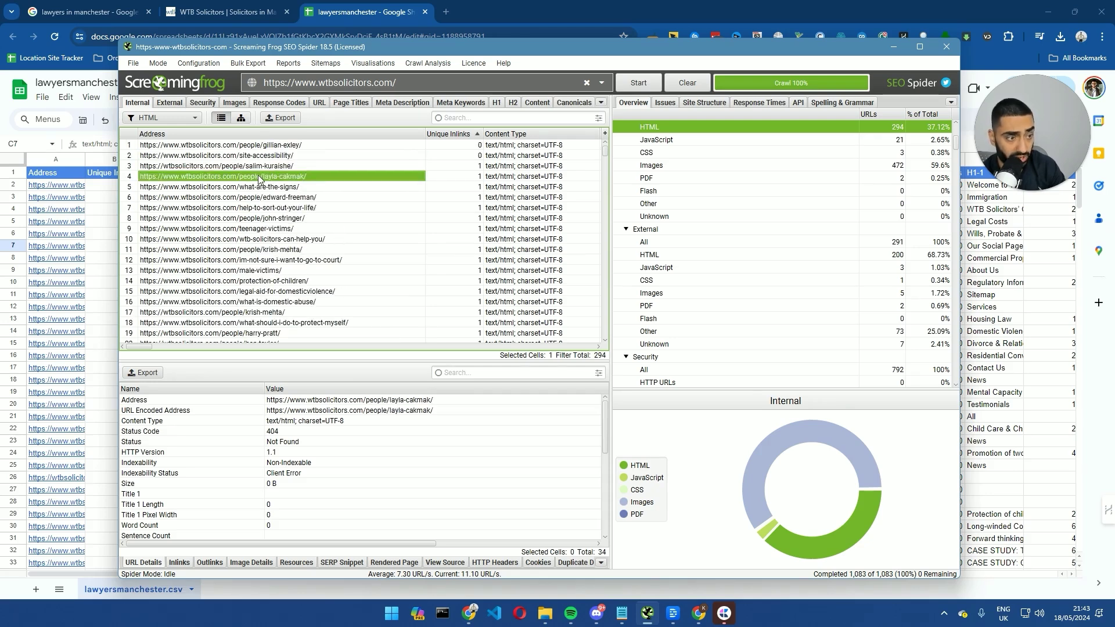
click(258, 145)
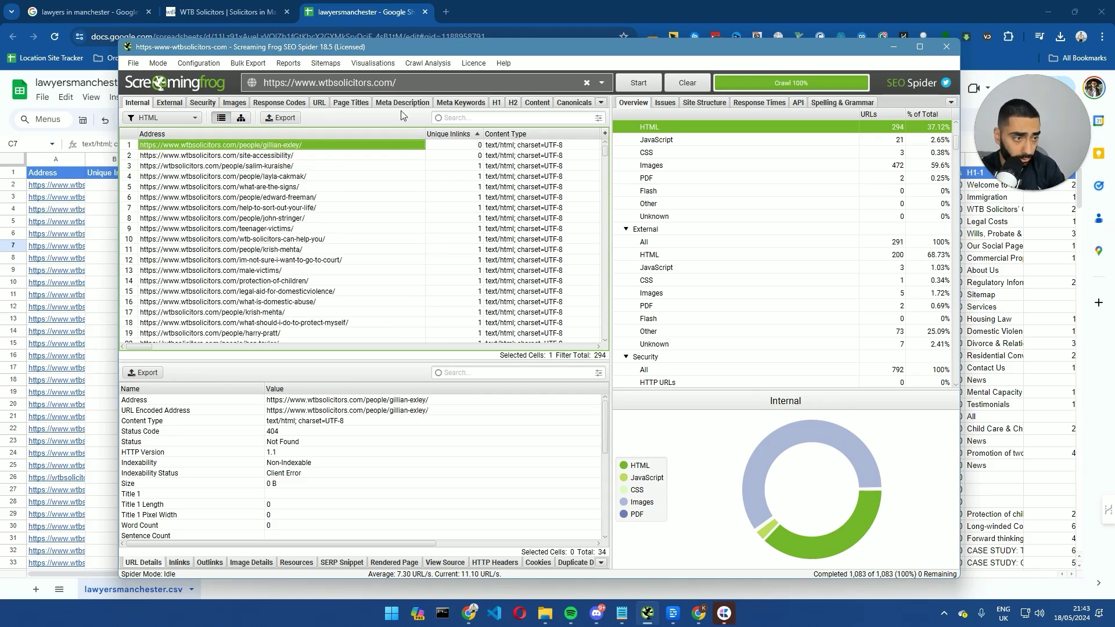
click(446, 12)
text(https://www.wtbsolicitors.com/people/gillian-exley/)
key(Return)
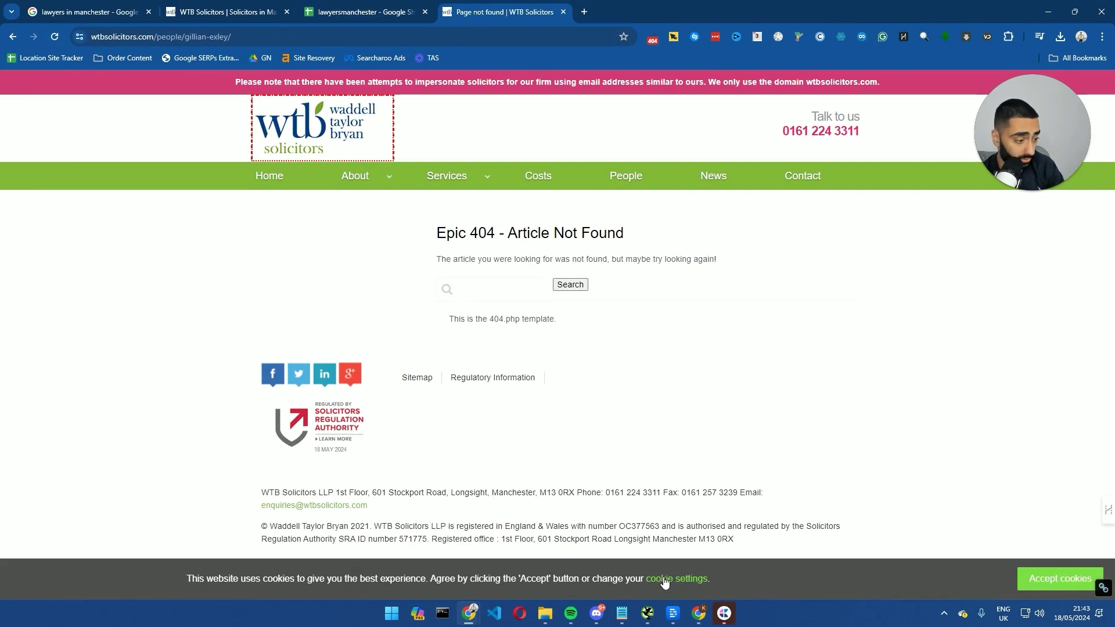
Step: In the lawyersmanchester sheet, select B2:B22 inlink counts and check the low count in B23
click(358, 13)
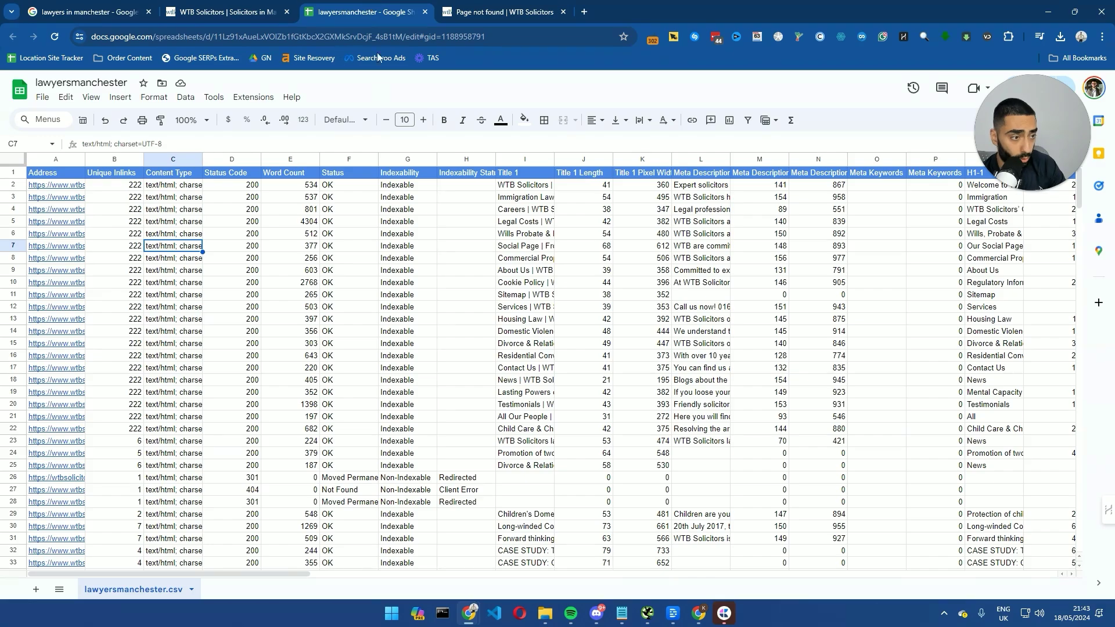
drag(127, 186, 130, 429)
scroll(130, 429, down, 8)
scroll(128, 392, down, 20)
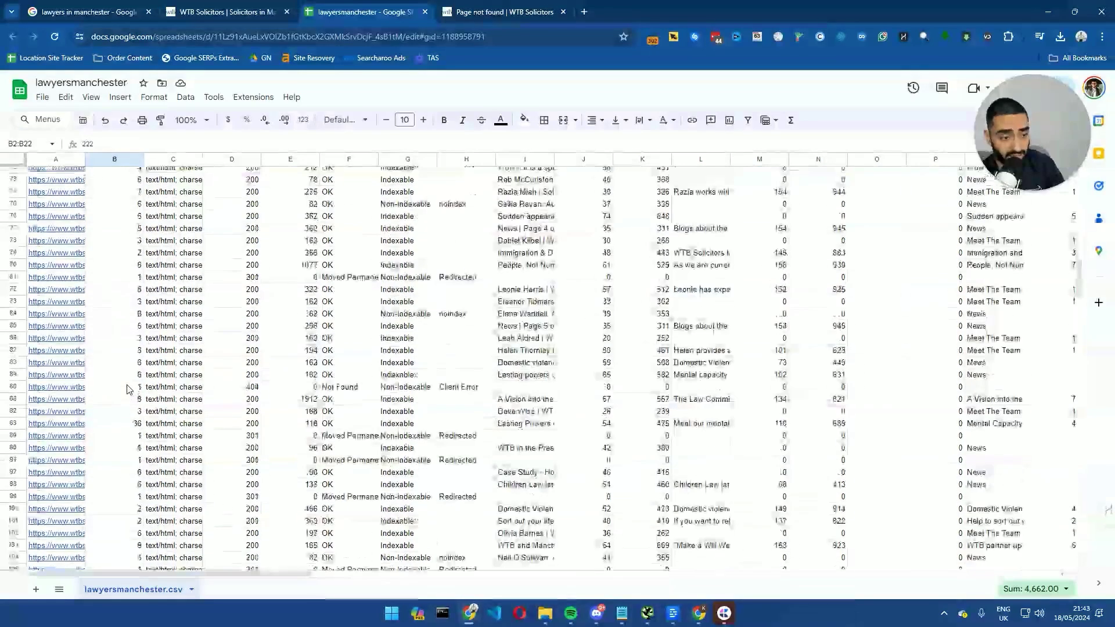
scroll(127, 388, up, 20)
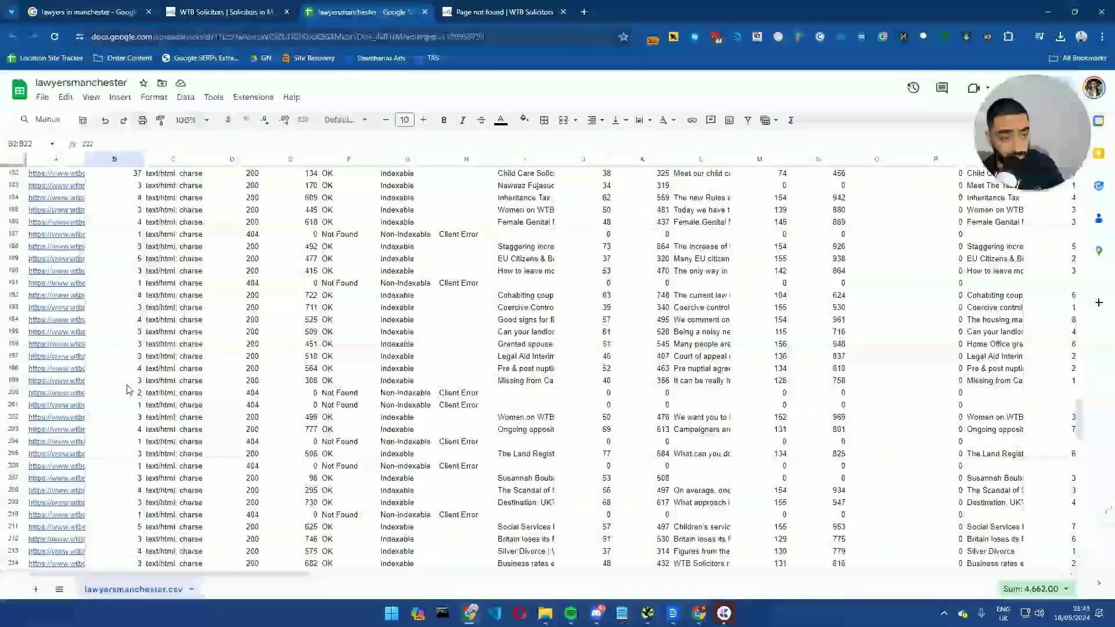
scroll(126, 298, up, 4)
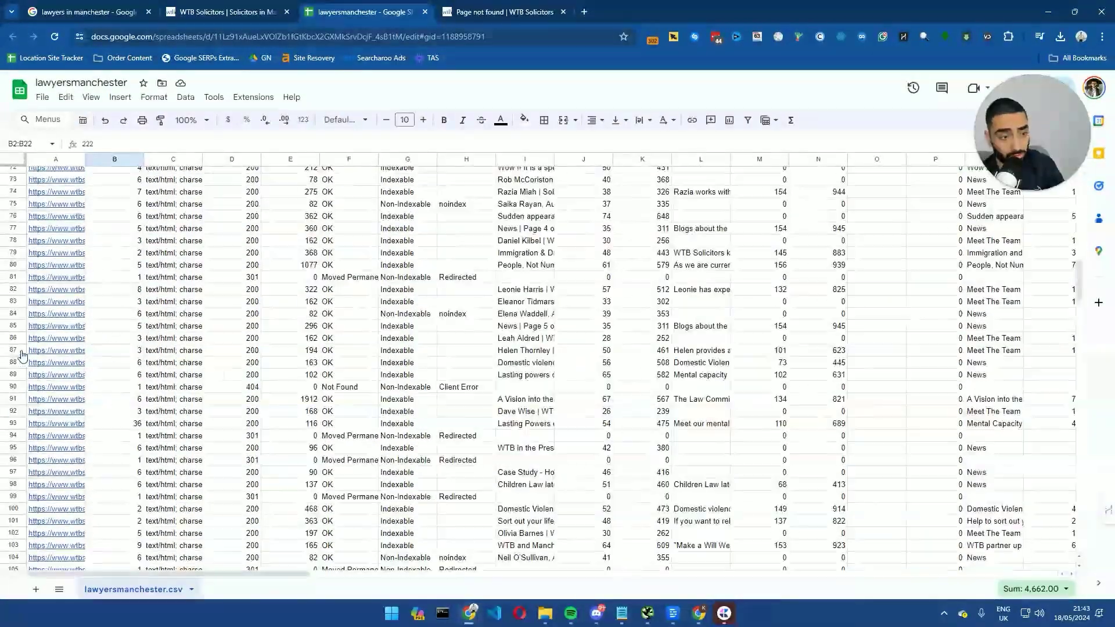
scroll(135, 298, up, 10)
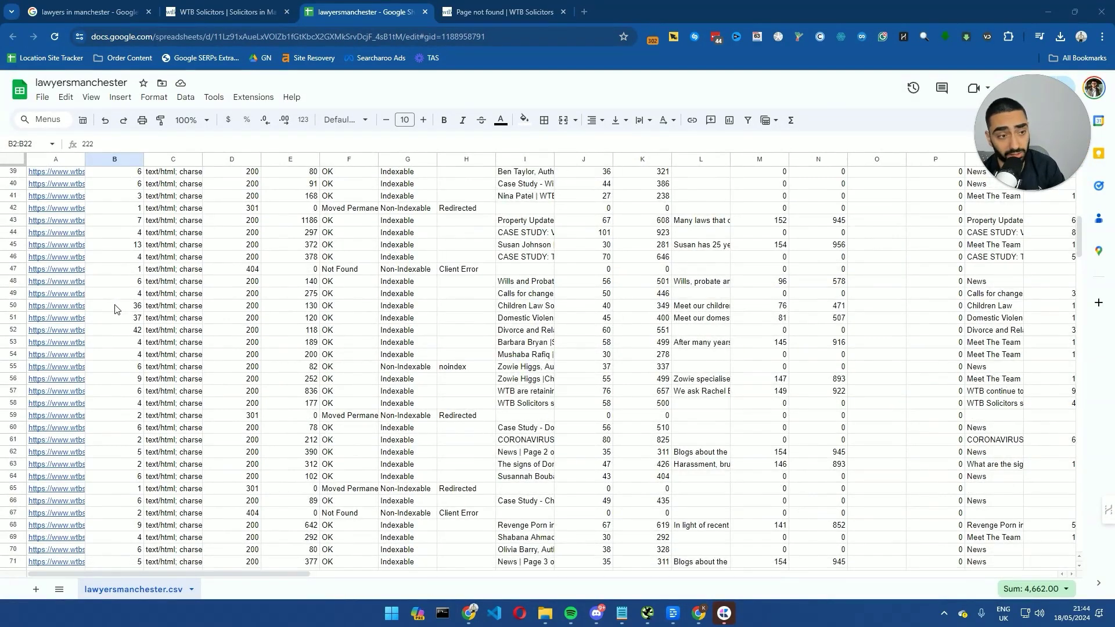
scroll(116, 325, up, 13)
click(117, 442)
Step: Auto-fit the Address column to show full URLs and select the URLs in rows 28 and 29
scroll(126, 443, down, 11)
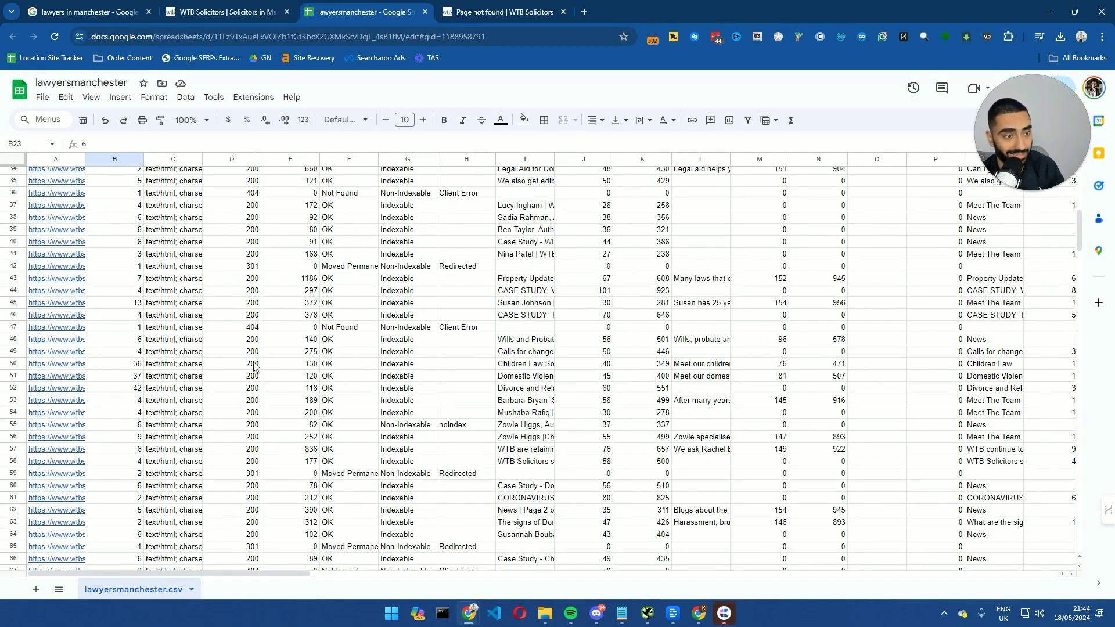
scroll(233, 348, down, 10)
scroll(133, 325, up, 14)
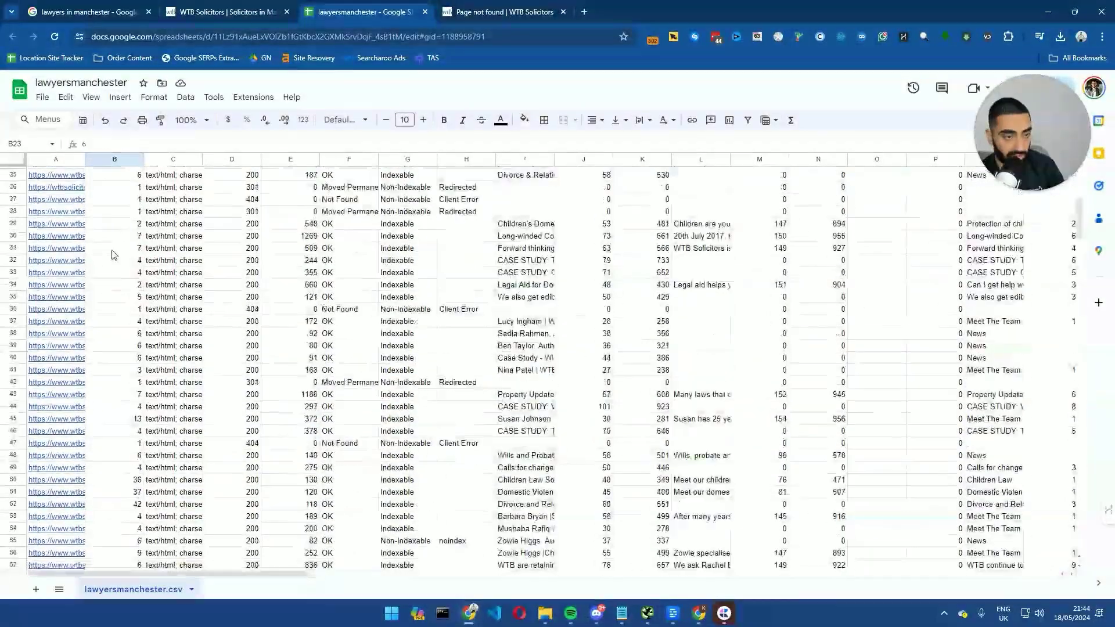
scroll(114, 254, up, 8)
double_click(85, 159)
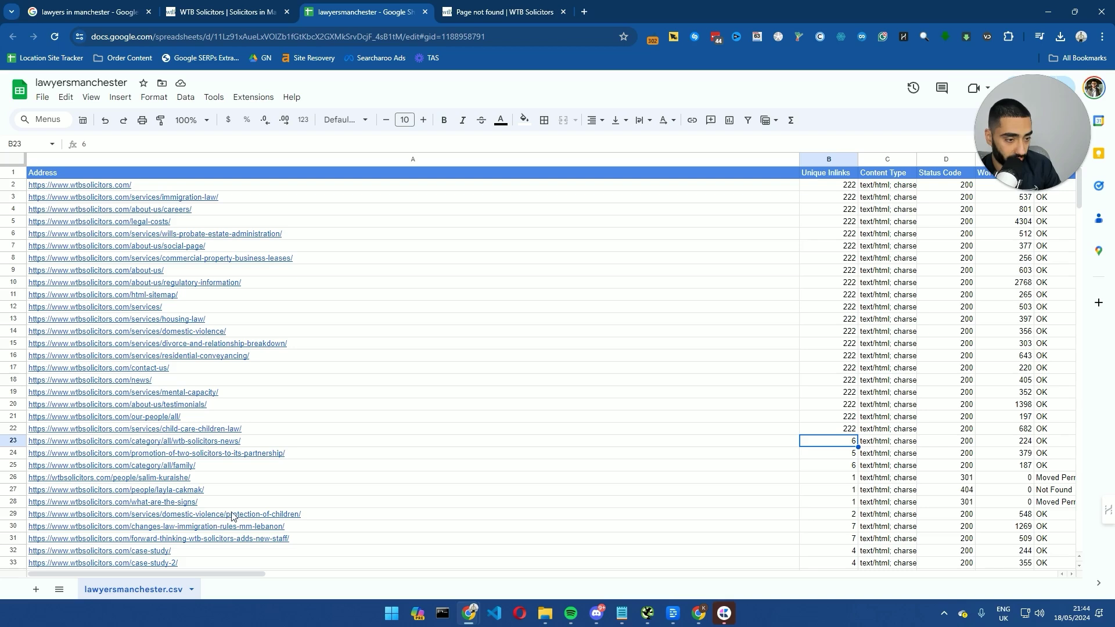
drag(301, 520, 849, 516)
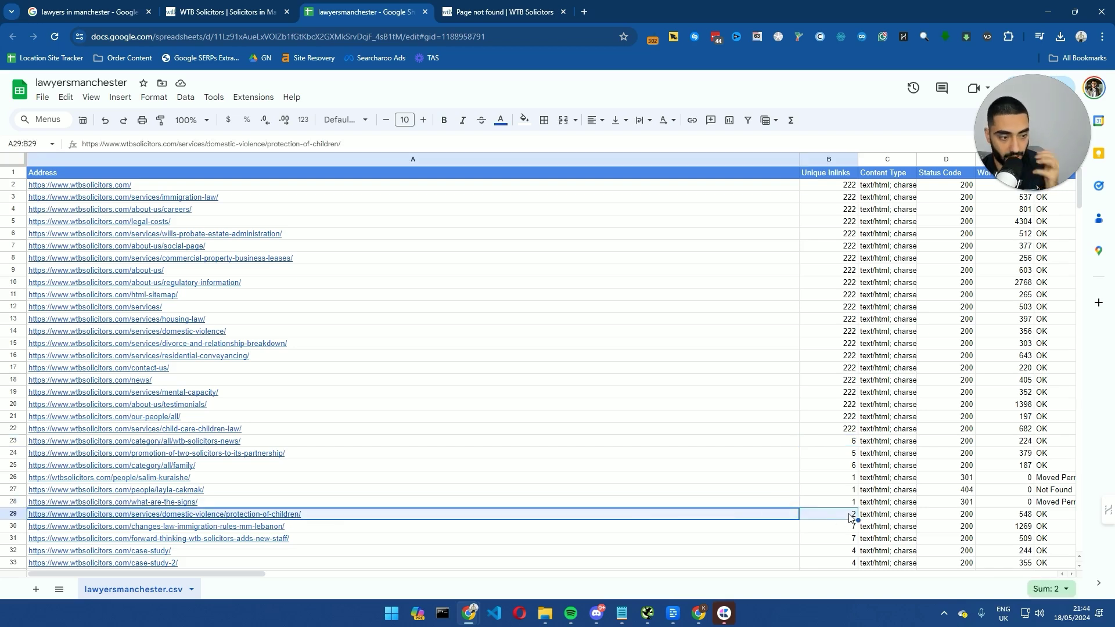
Step: Open the protection-of-children URL from cell A29 in a new tab, scroll it, then return to Sheets
click(184, 515)
click(122, 535)
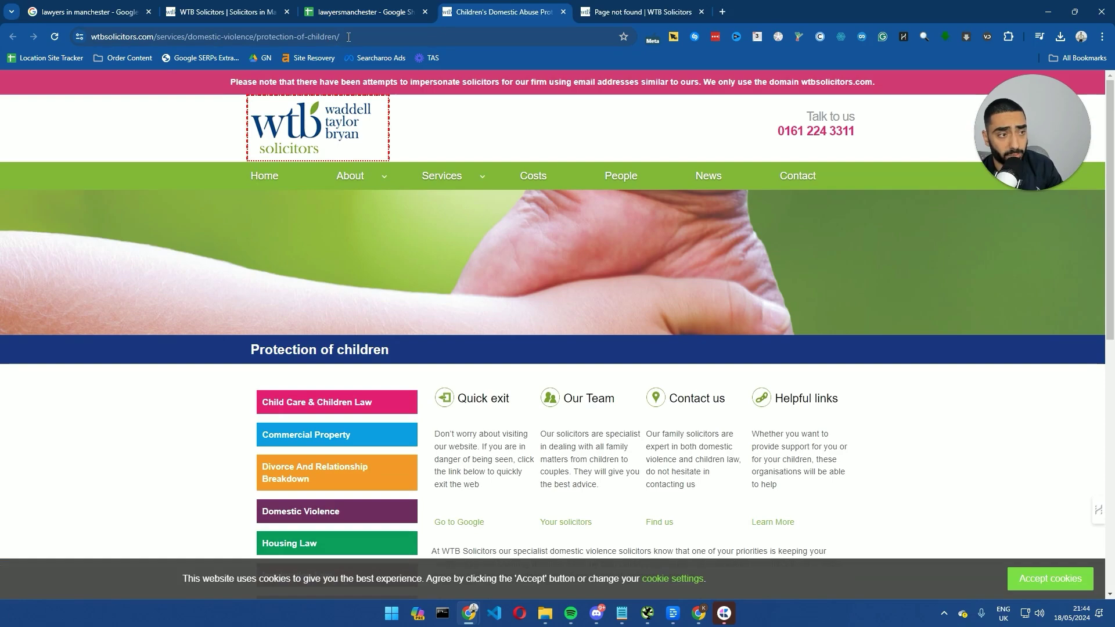
drag(341, 37, 260, 37)
scroll(154, 308, down, 9)
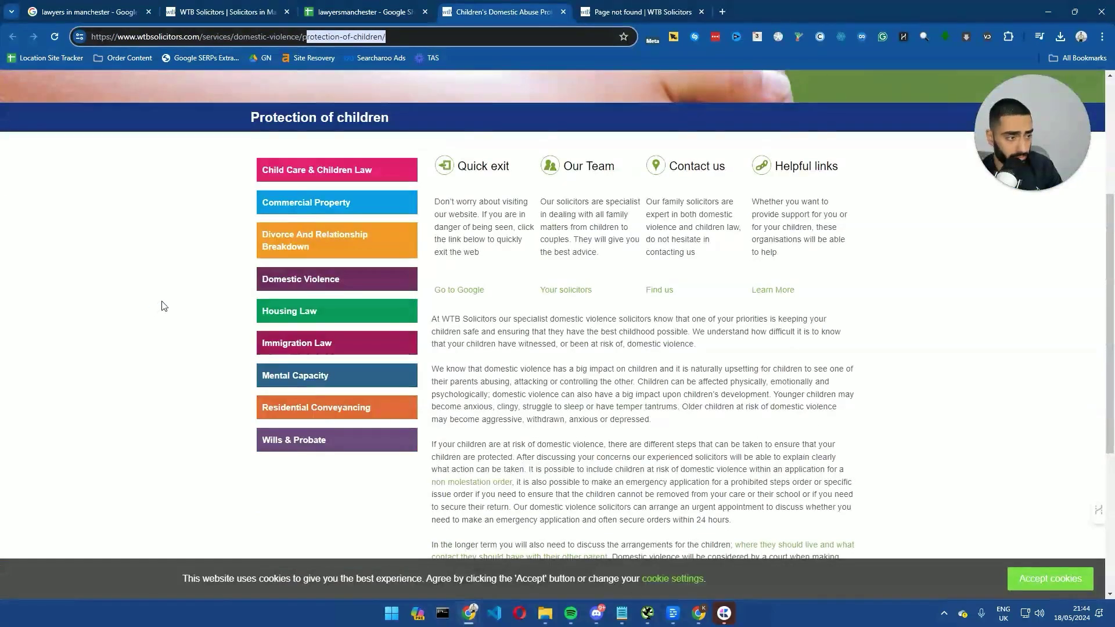
click(172, 308)
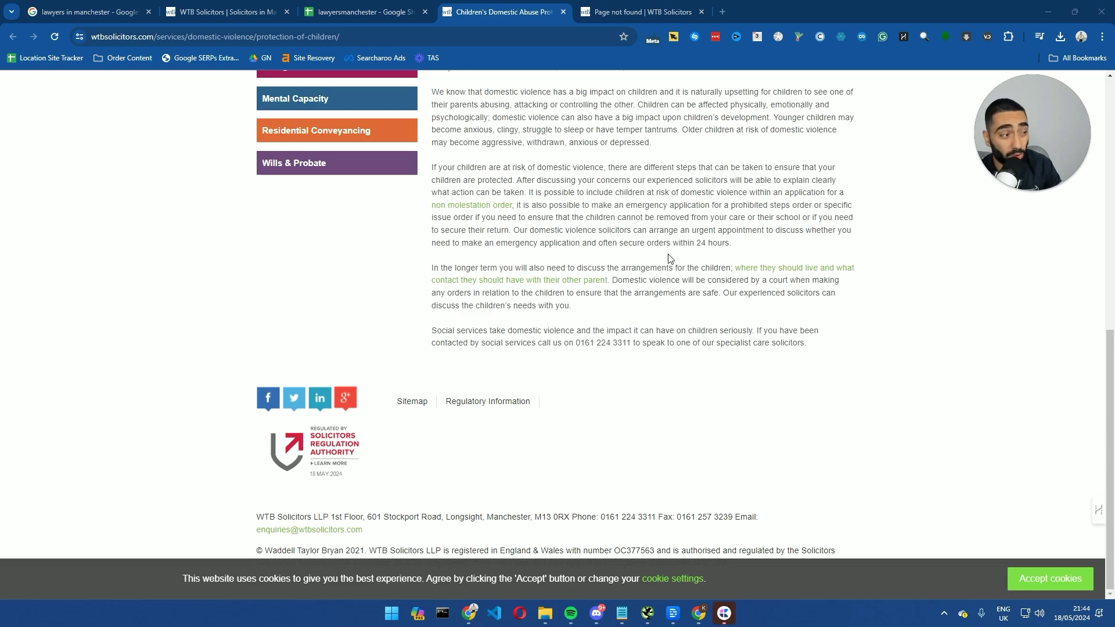
click(366, 12)
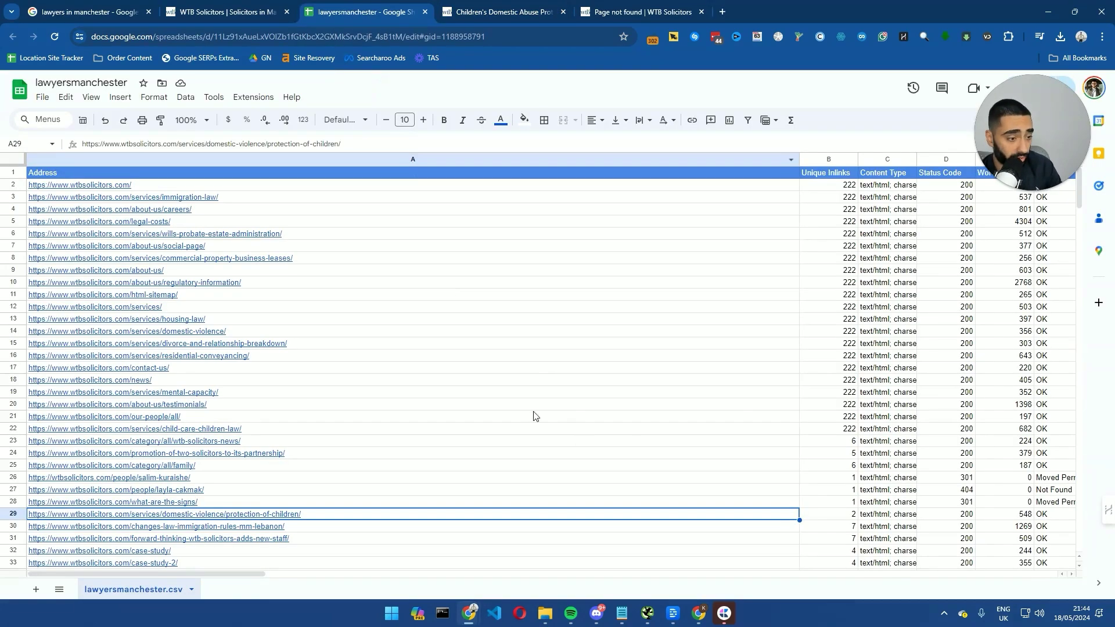
Step: Fill cell B29, the protection-of-children page's Unique Inlinks value of 2, with light red
click(843, 515)
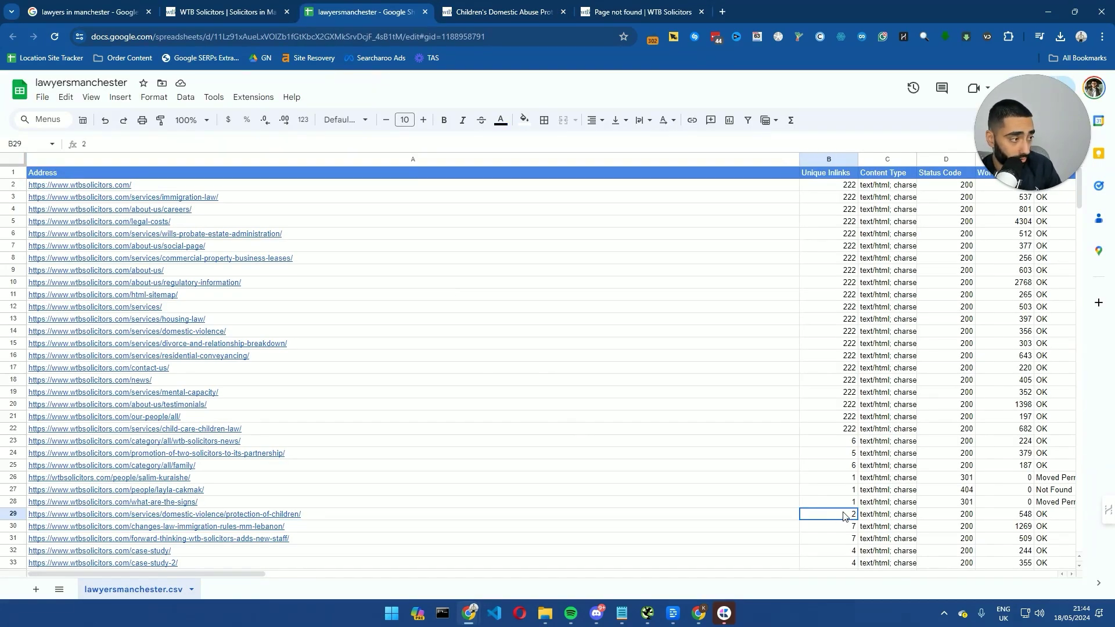
double_click(839, 515)
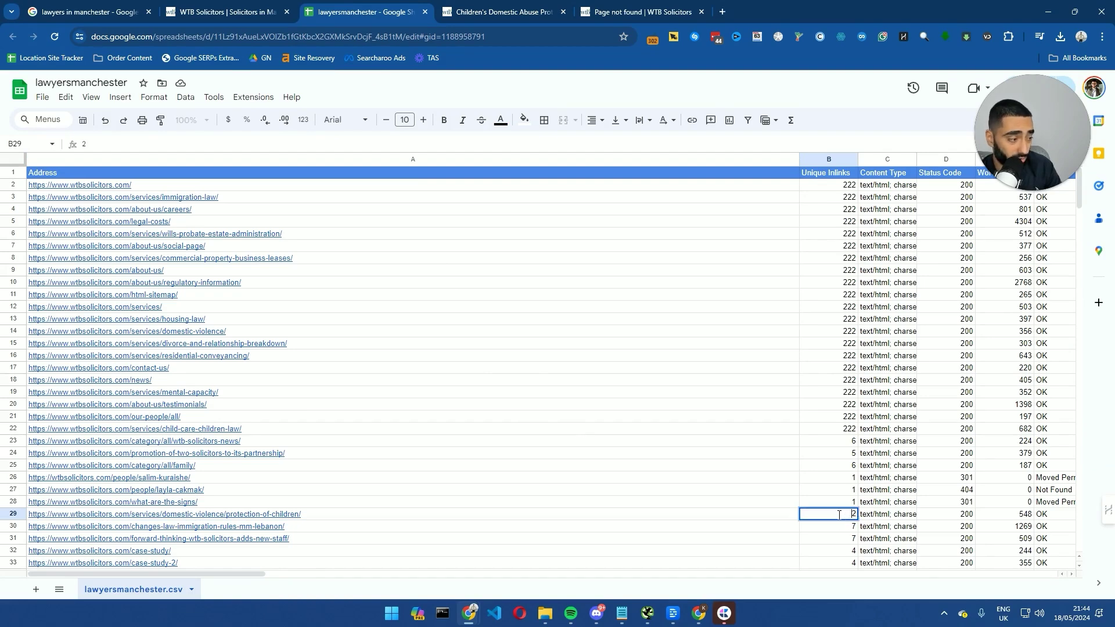
click(524, 120)
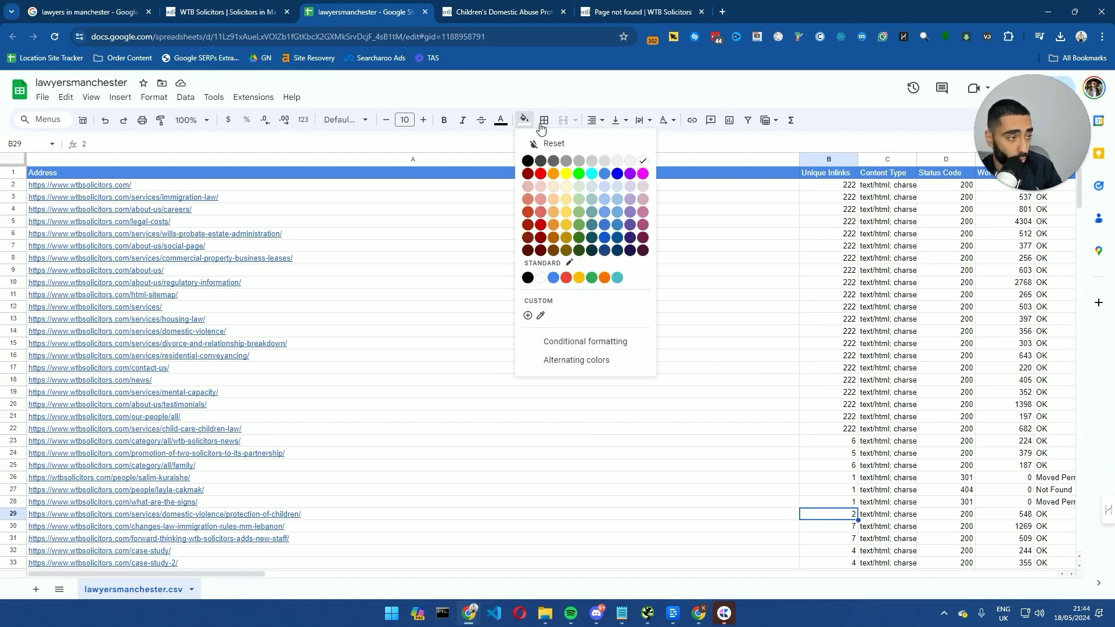
click(540, 200)
scroll(636, 462, down, 5)
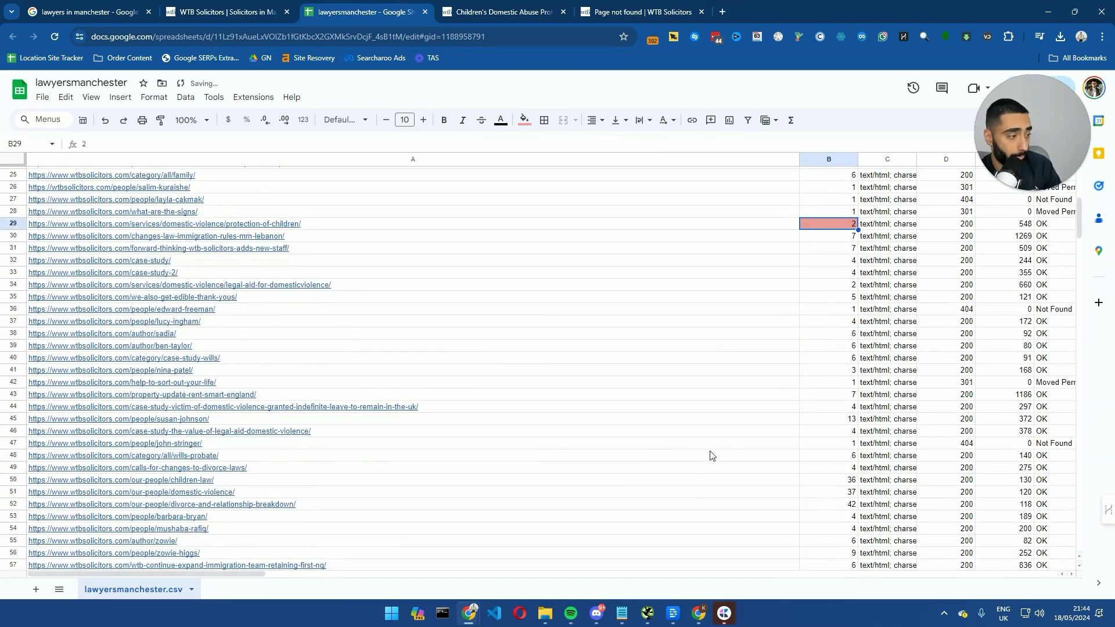
scroll(711, 453, up, 5)
click(828, 160)
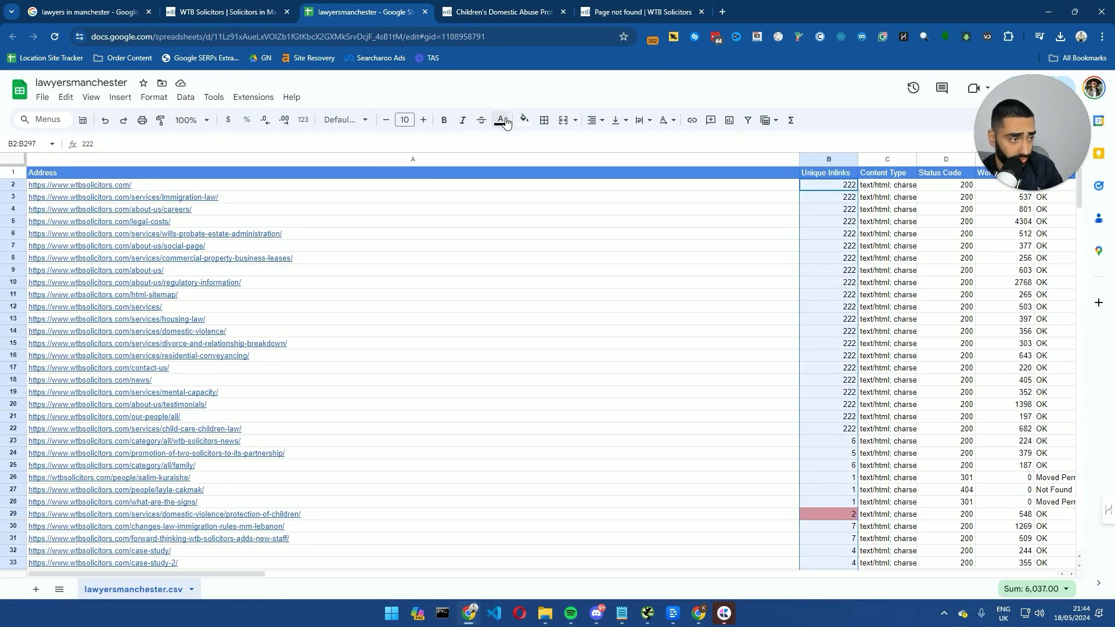
Step: Add a conditional formatting rule on column B that shades values less than 10 pink
click(829, 156)
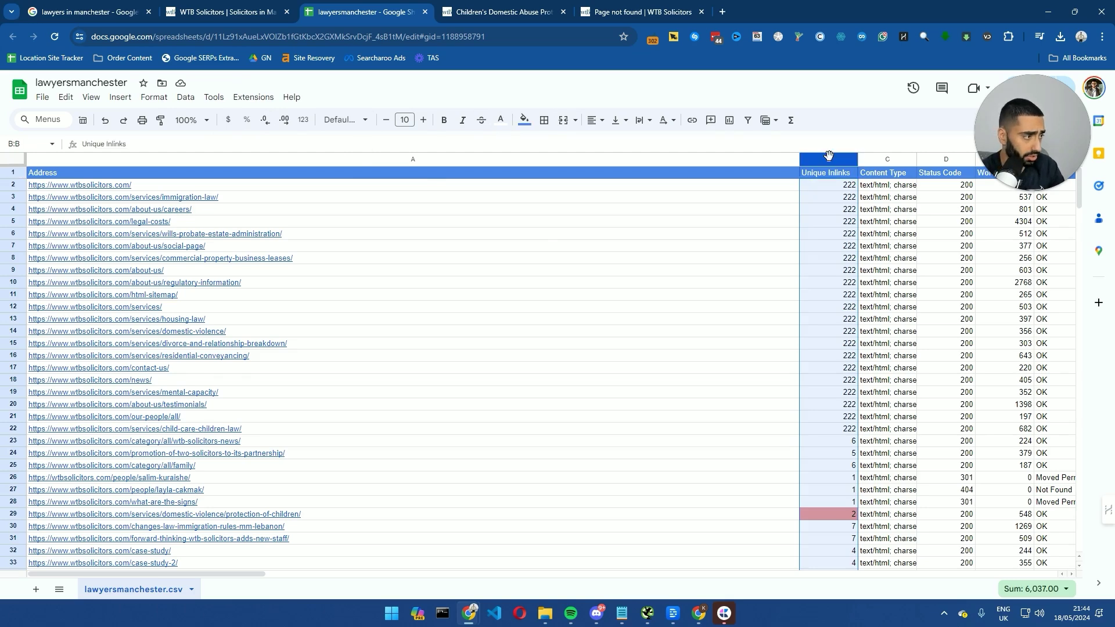
click(154, 97)
click(192, 298)
click(962, 321)
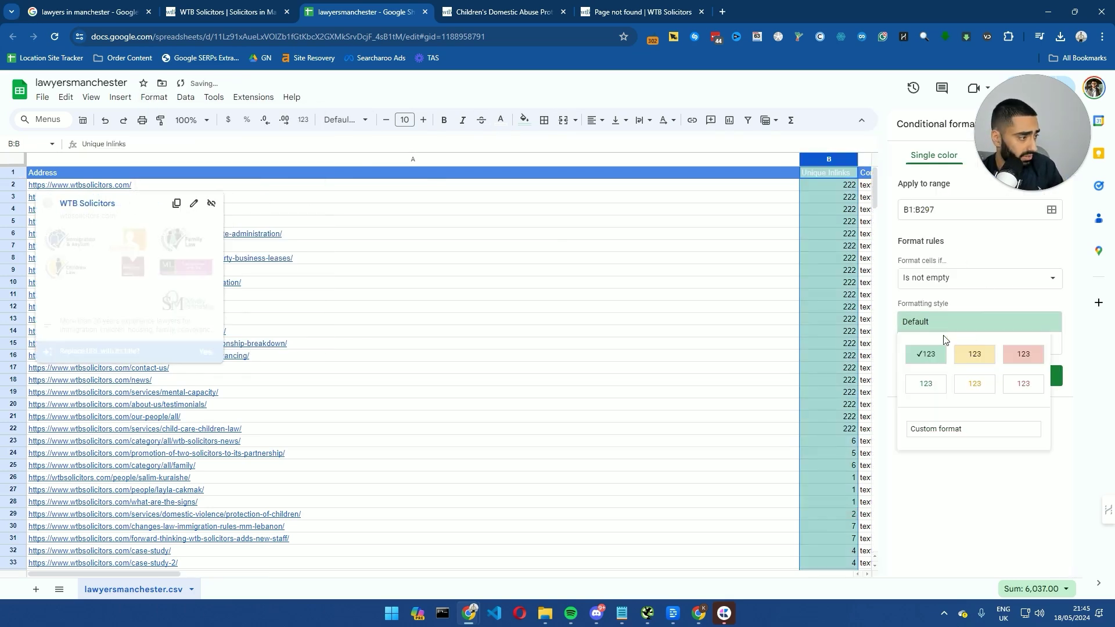
click(1022, 351)
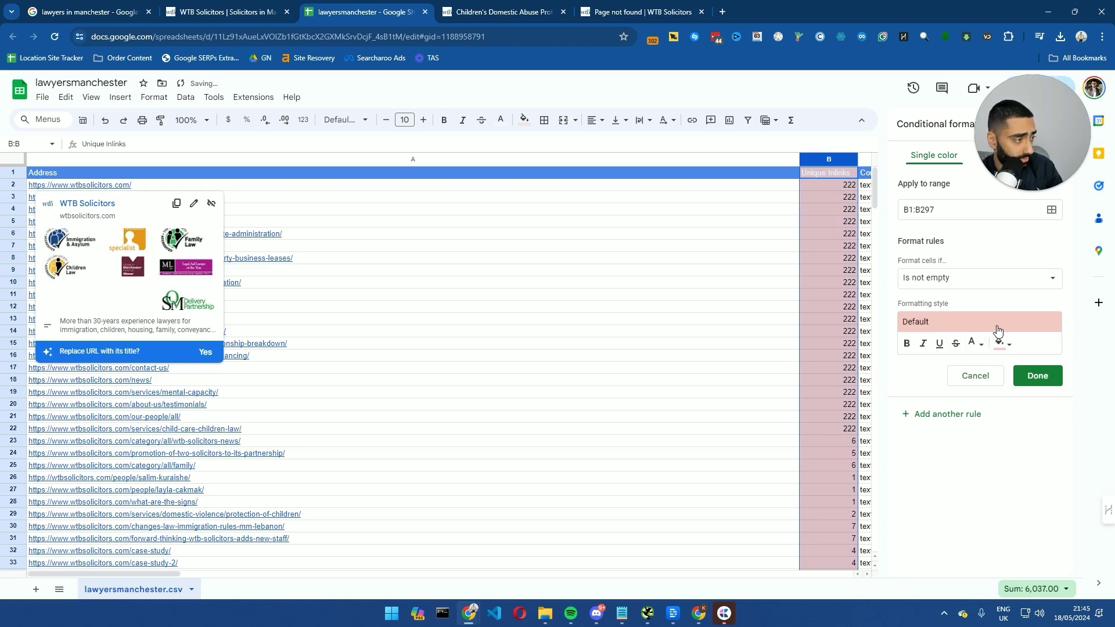
click(976, 279)
click(938, 500)
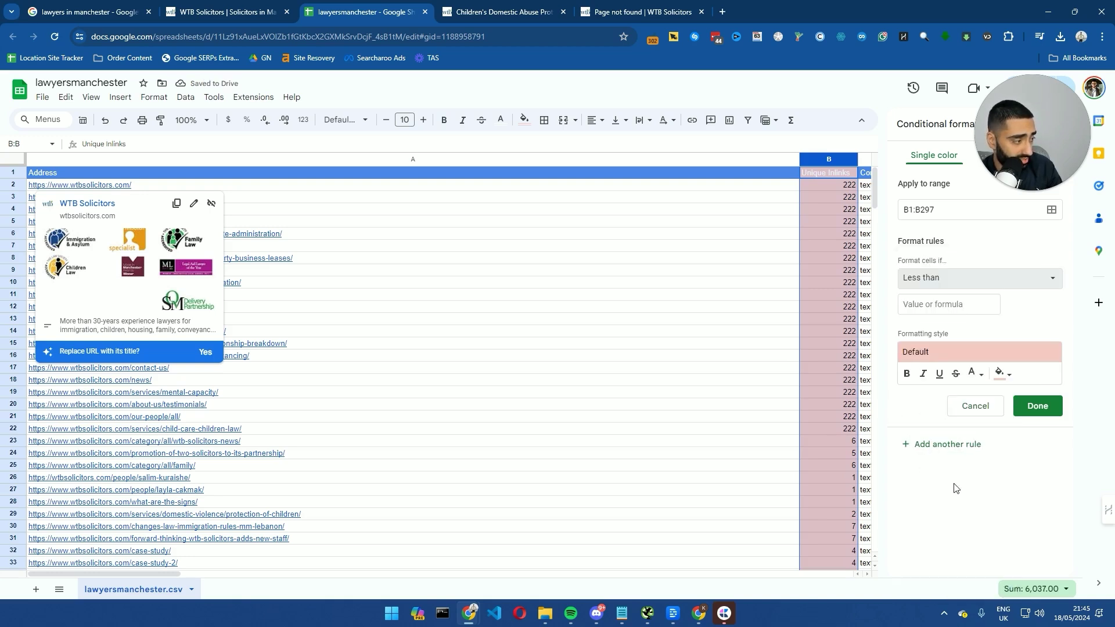
click(926, 304)
text(10)
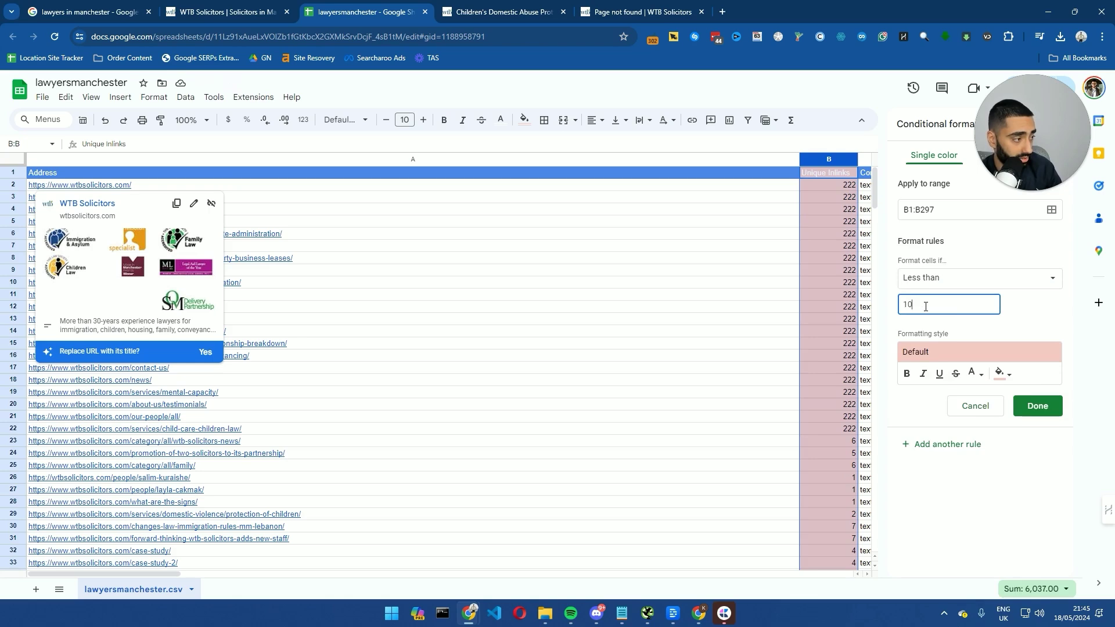
click(1026, 406)
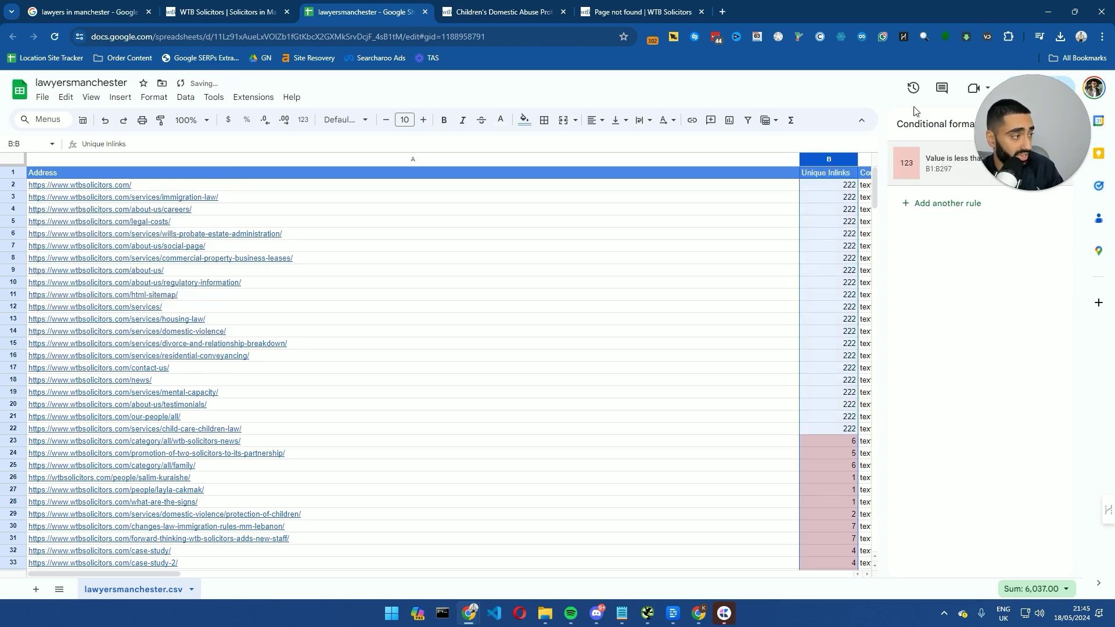
Step: Close the rules panel and review the URLs in rows 29, 34 and 35
click(1065, 134)
scroll(570, 413, down, 9)
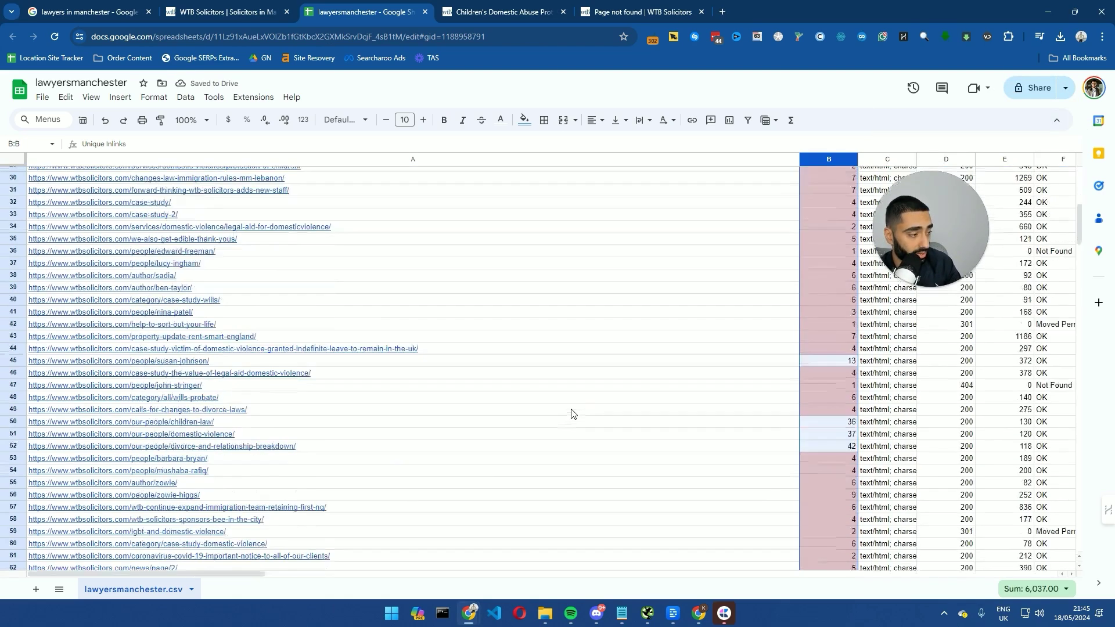
scroll(672, 373, up, 4)
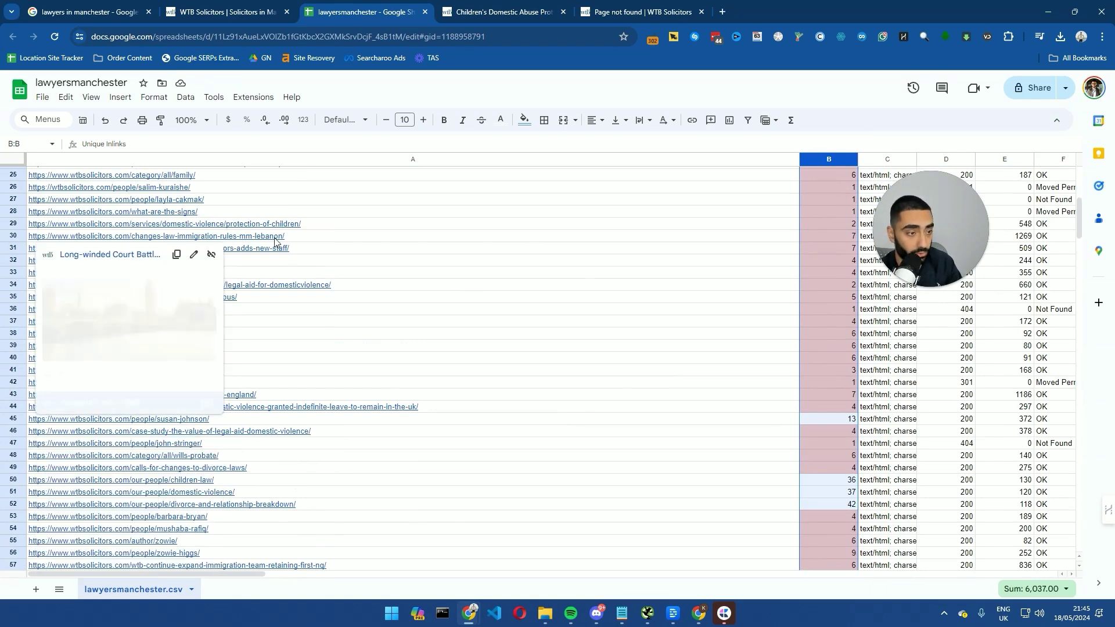
click(403, 248)
click(432, 290)
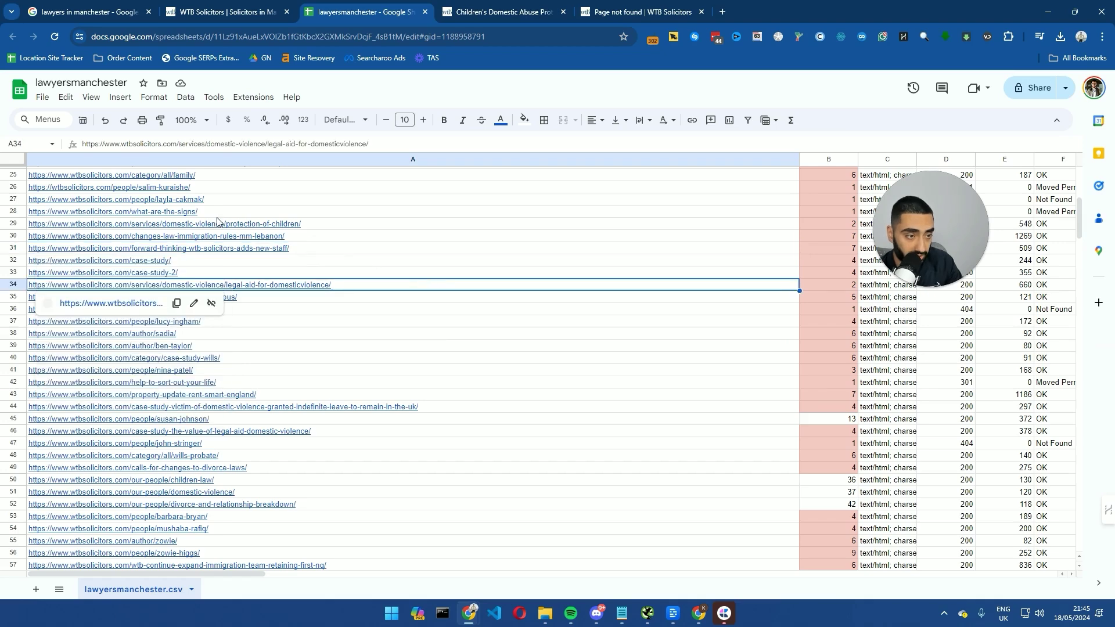
click(378, 228)
drag(378, 228, 767, 225)
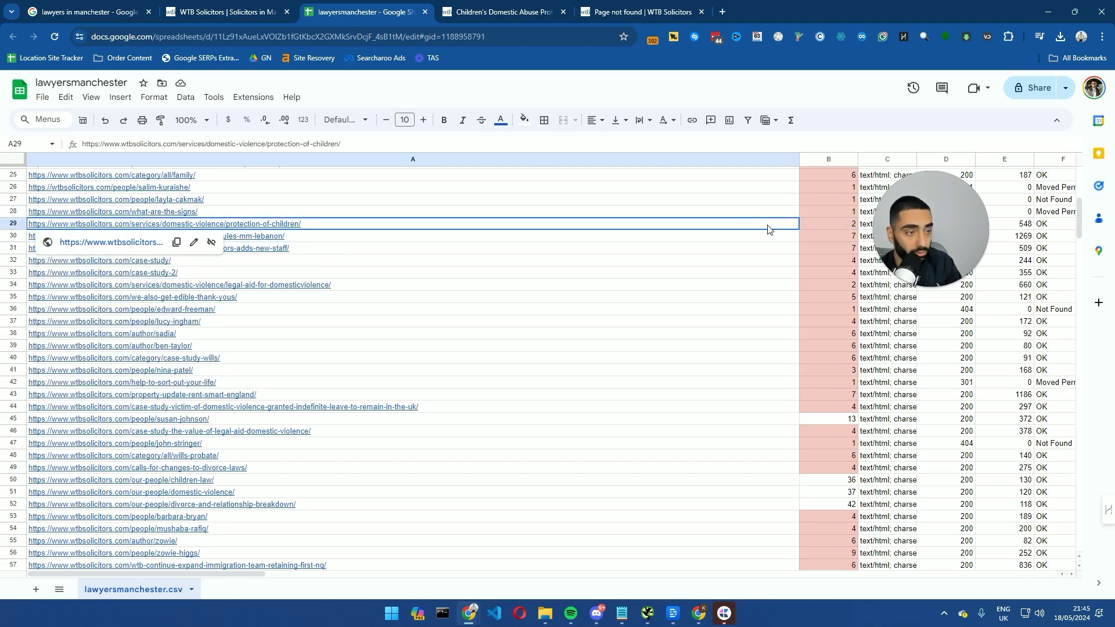
click(345, 298)
Step: Open the case-study-2 and case-study pages from rows 33 and 32 in new tabs
click(188, 272)
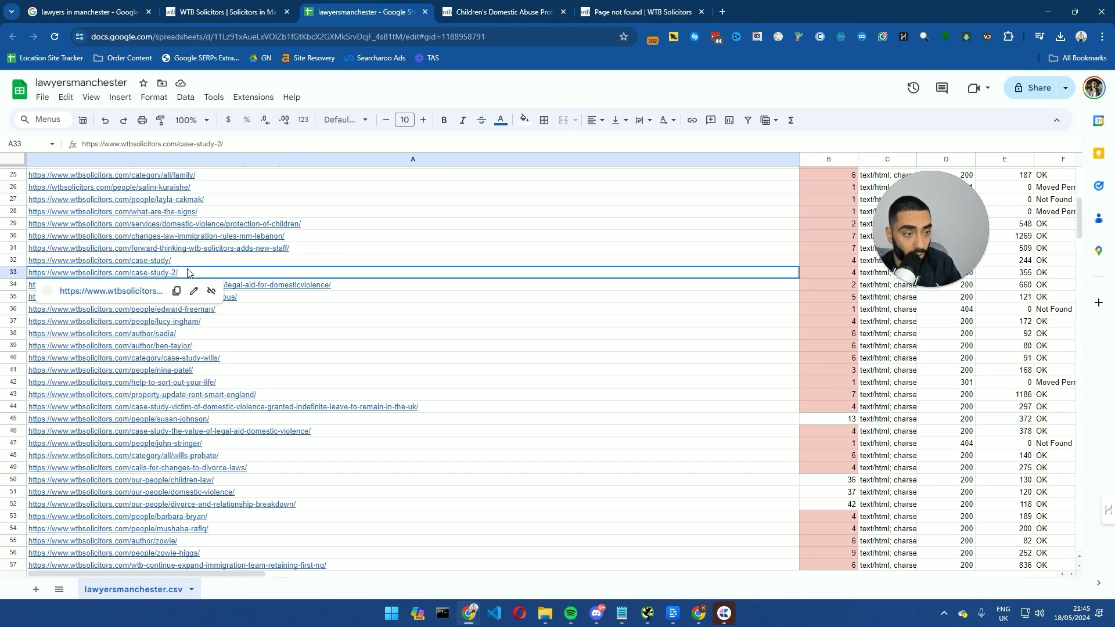
click(122, 291)
key(ctrl+shift+Tab)
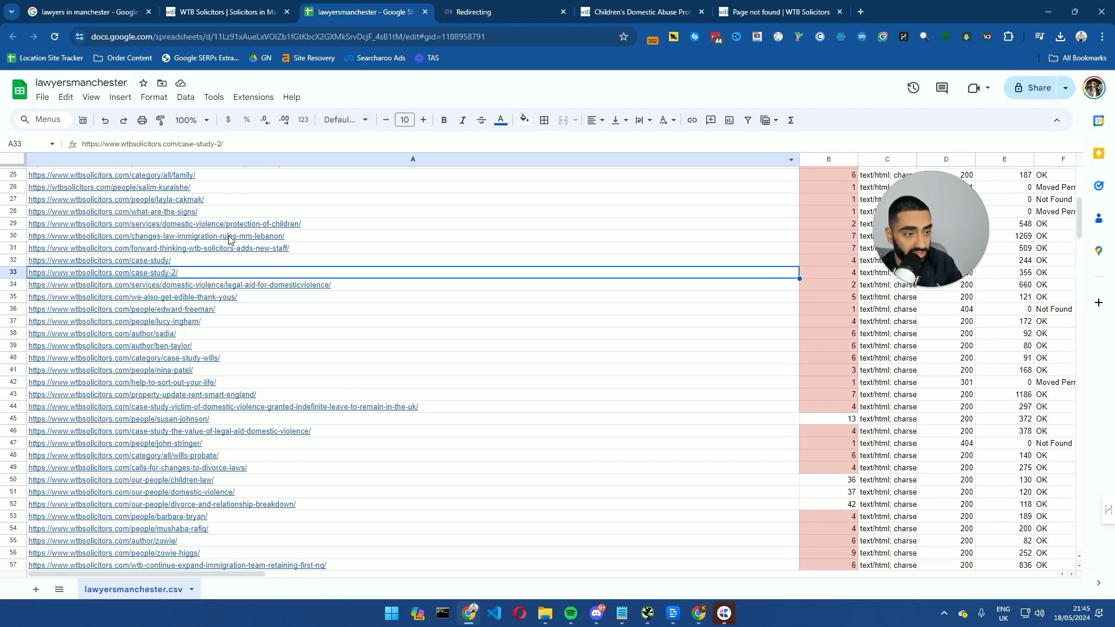
click(145, 263)
click(117, 280)
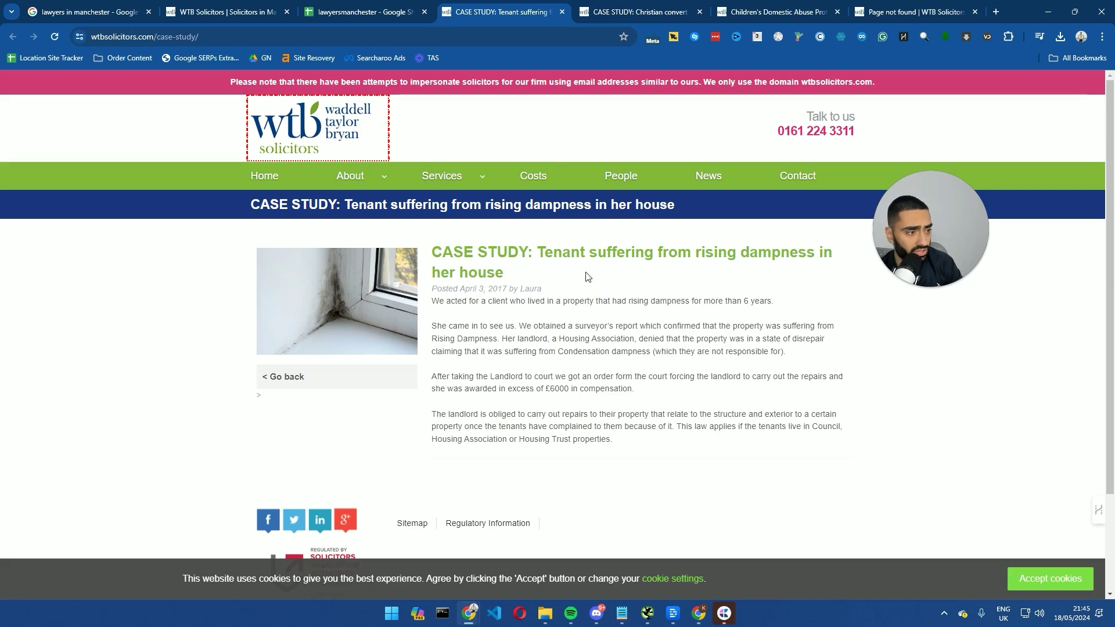
Step: Compare the two case study pages and their addresses, then return to the spreadsheet
click(598, 11)
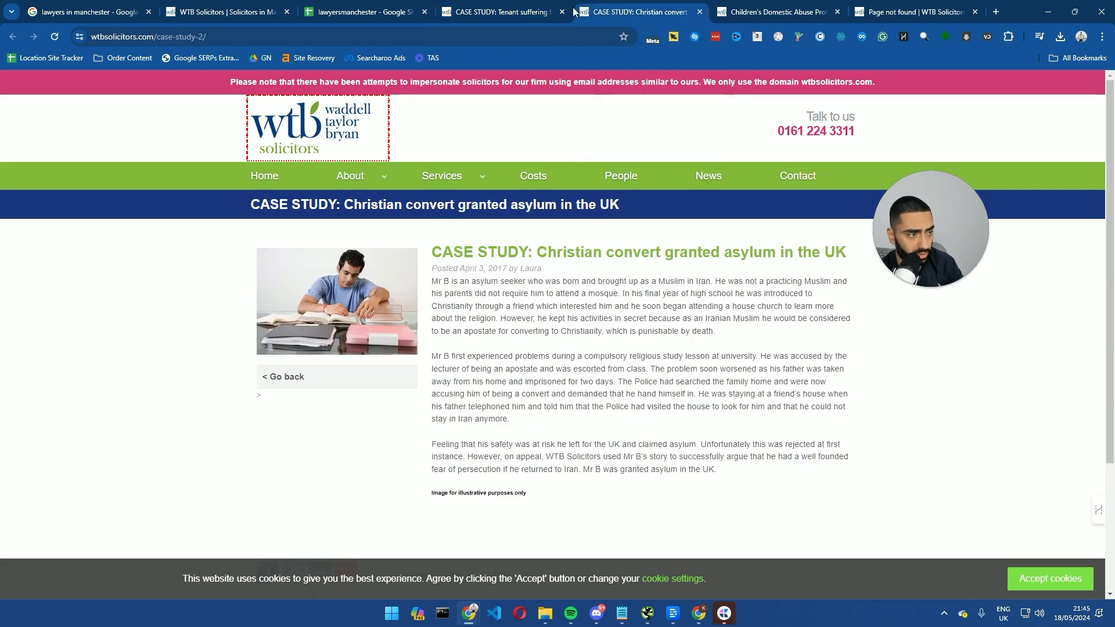
click(477, 8)
click(609, 12)
click(476, 6)
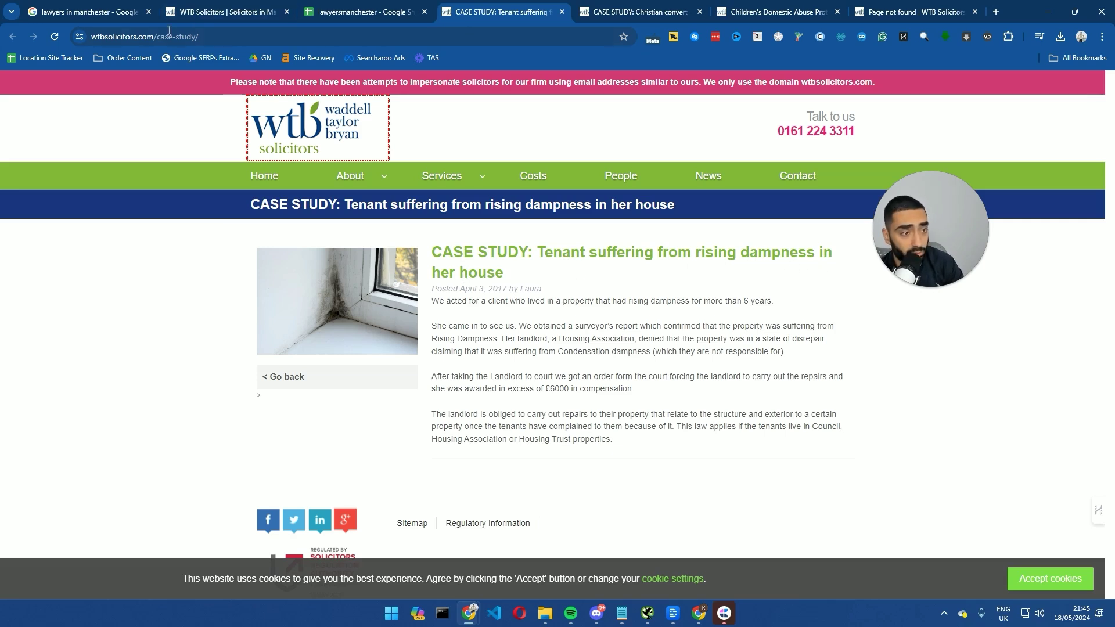
drag(159, 36, 187, 40)
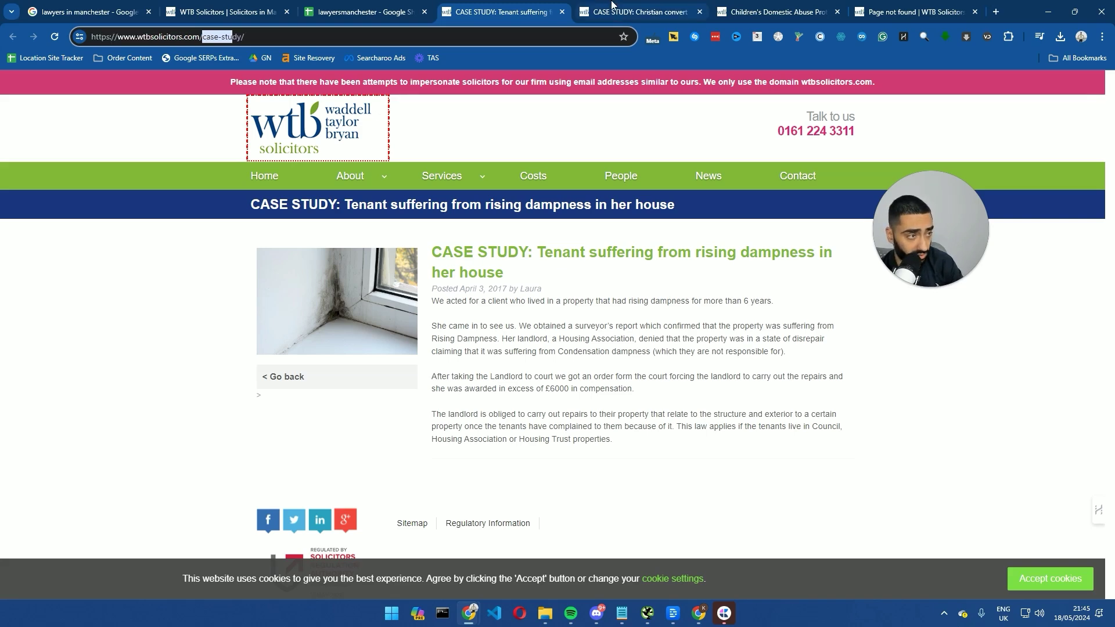
click(612, 5)
drag(206, 37, 155, 39)
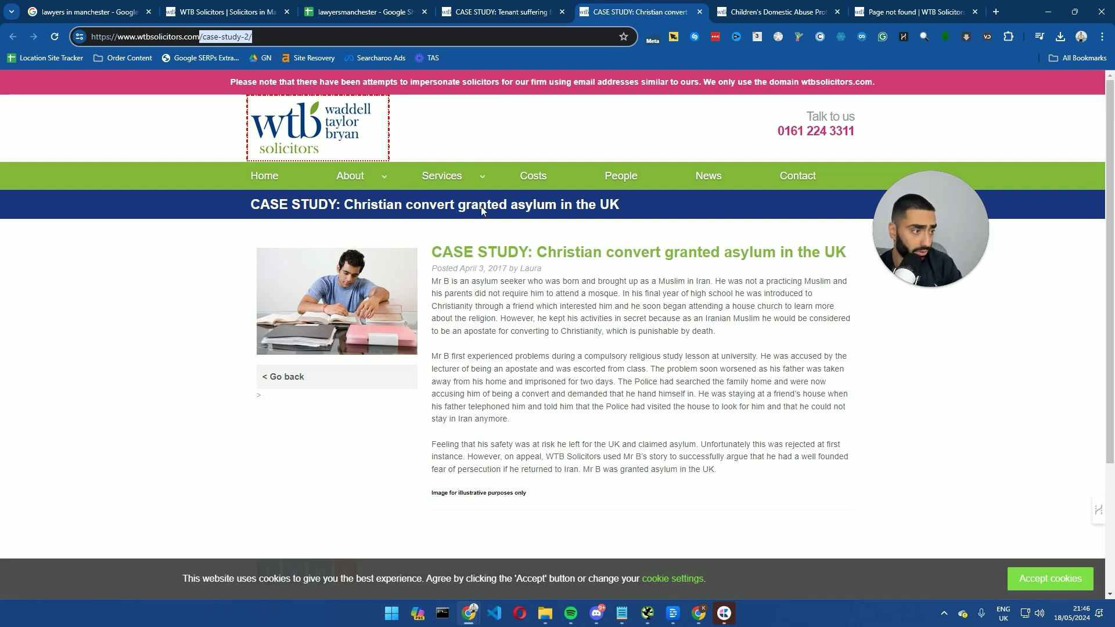
click(211, 38)
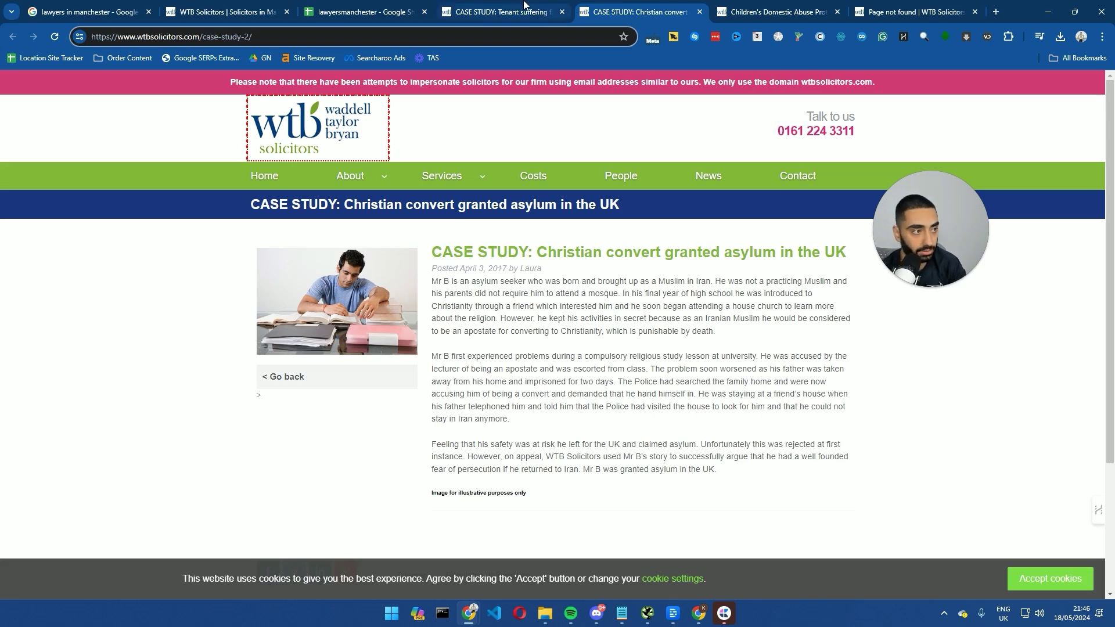
click(498, 11)
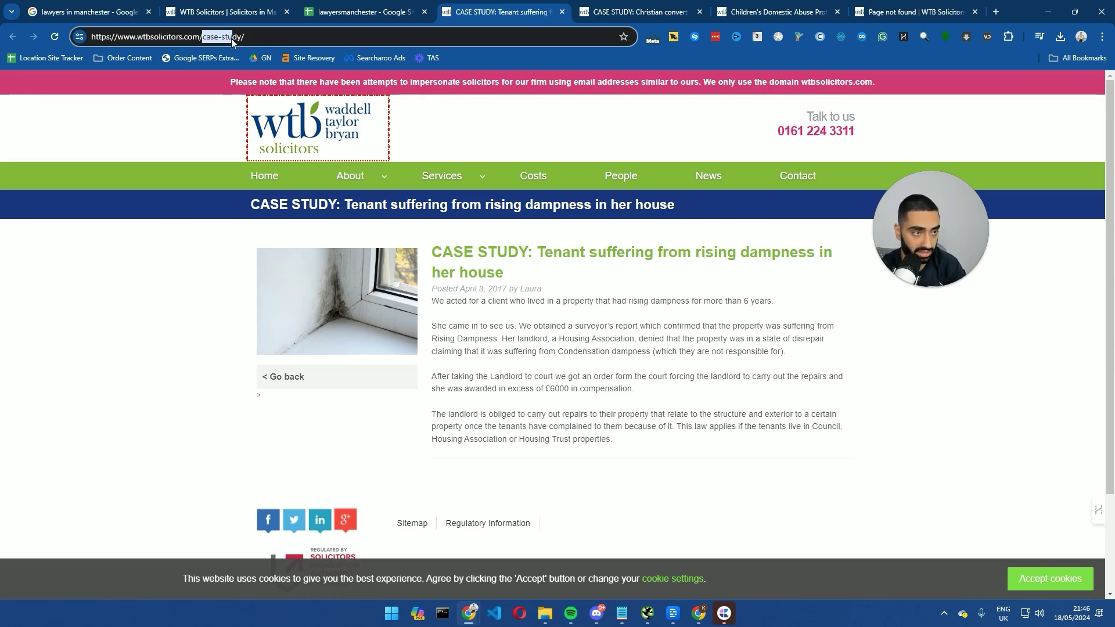
click(370, 5)
mouse_move(344, 332)
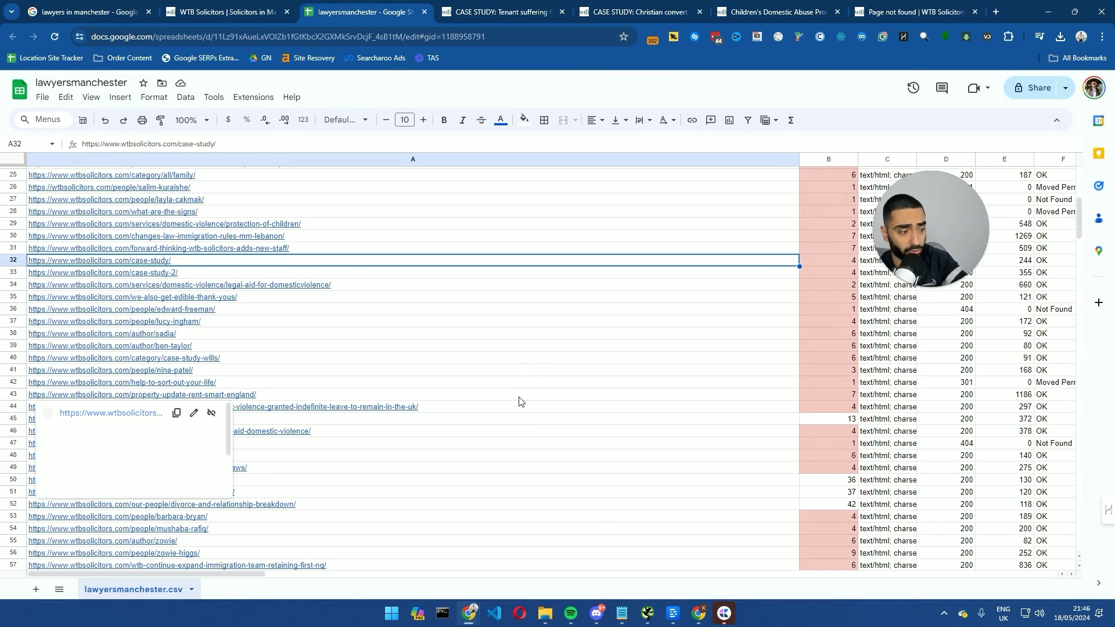
Step: Maximize Screaming Frog and select the first two 404 rows
click(649, 613)
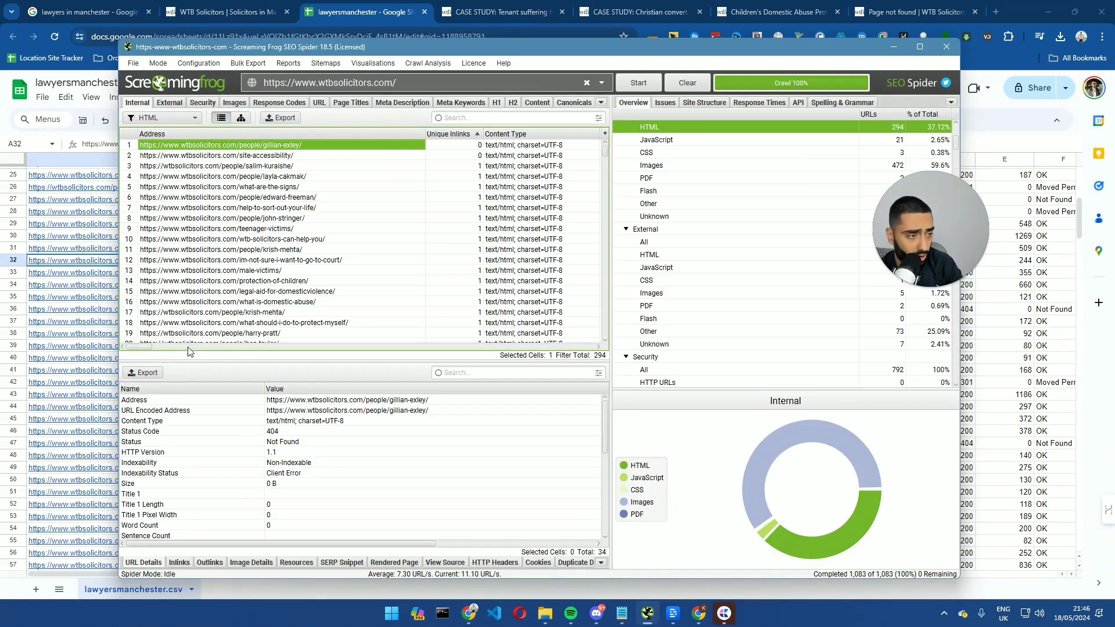
double_click(639, 54)
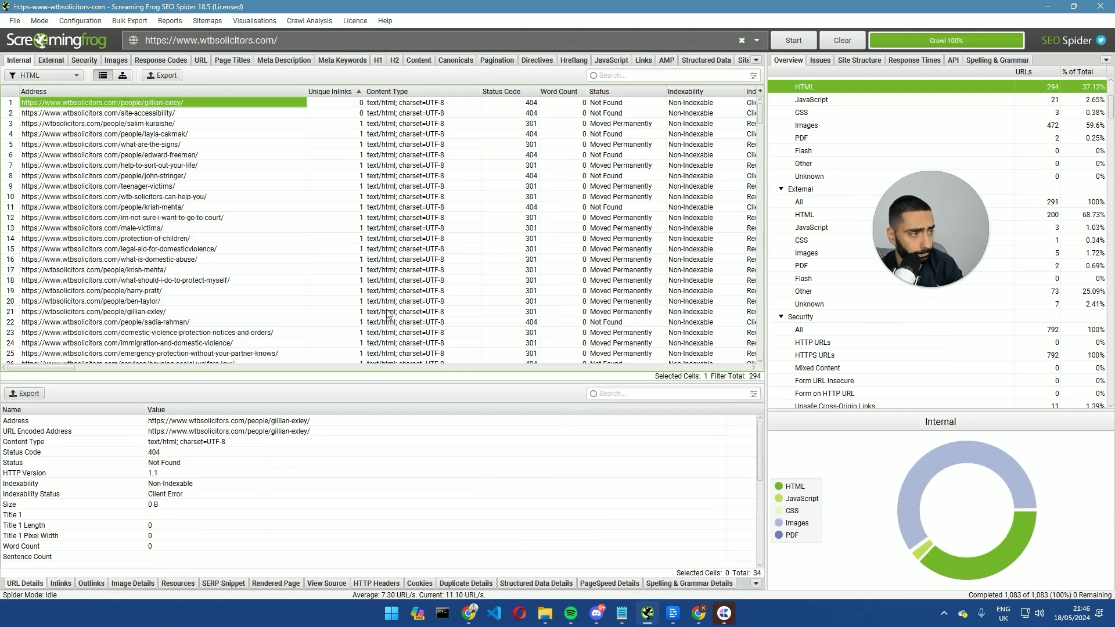
drag(516, 104, 517, 114)
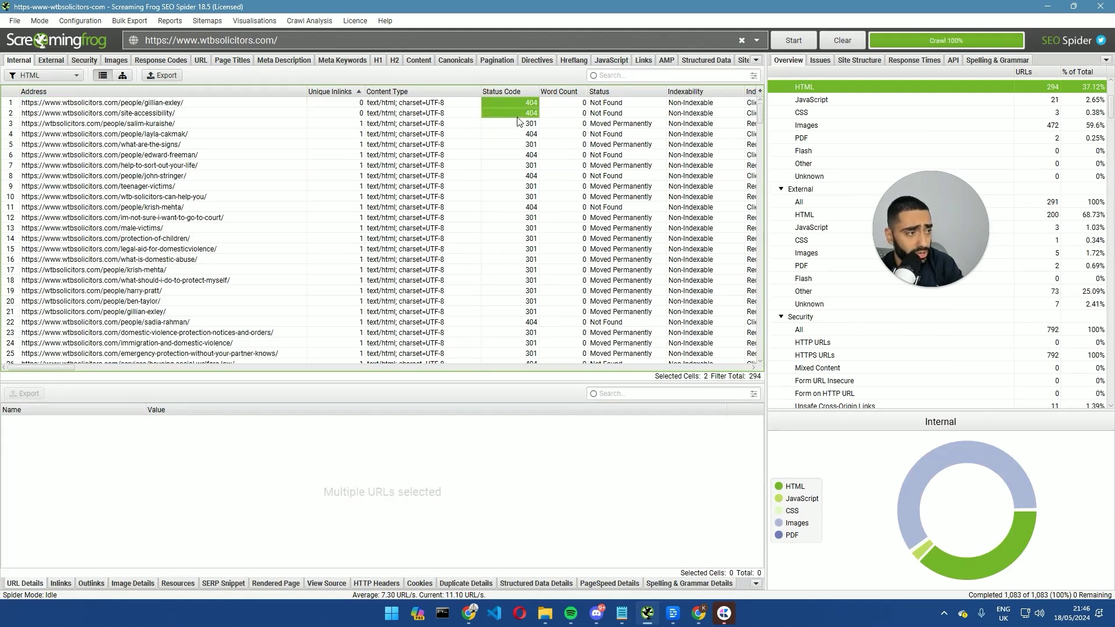
shift+click(224, 115)
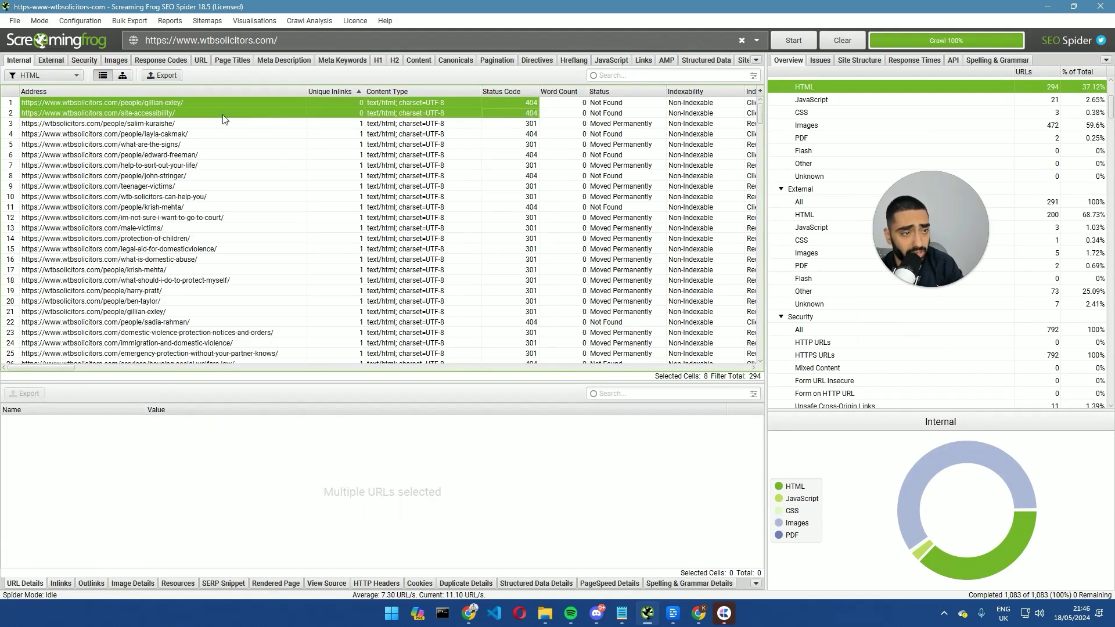
drag(519, 105, 425, 110)
Step: Inspect the site-accessibility 404 page's inlinks, then sort by Status Code with 404s first
click(187, 106)
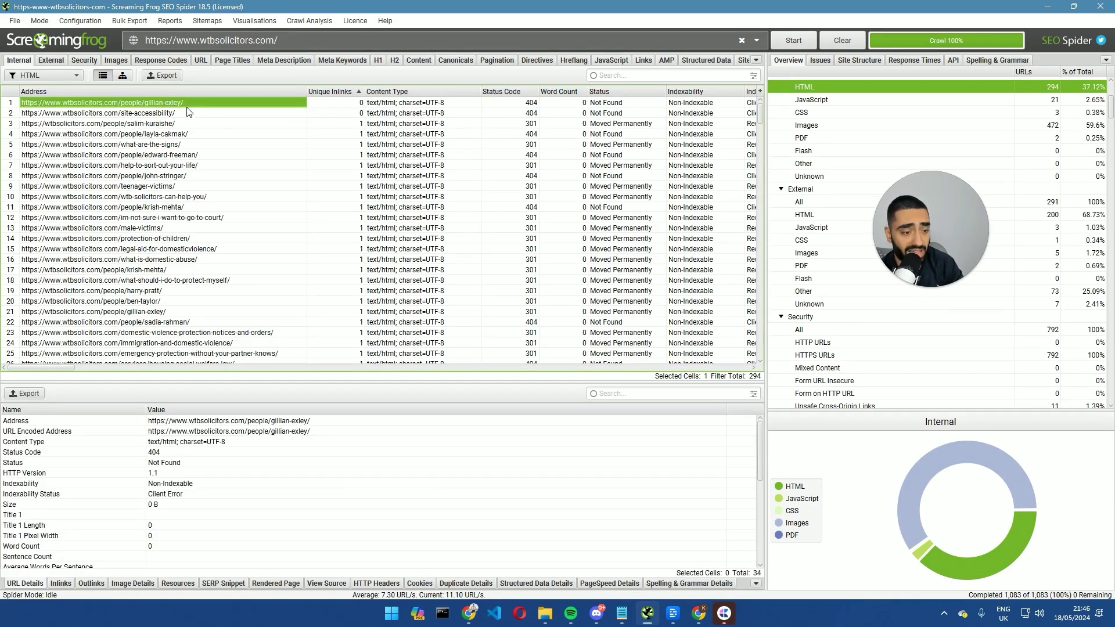
click(145, 114)
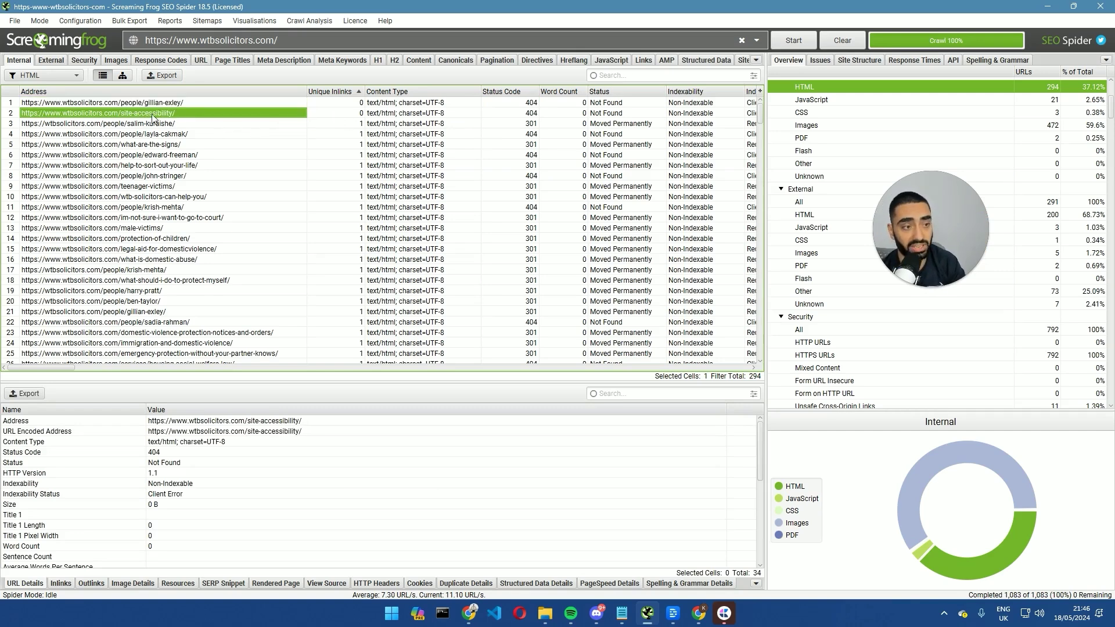
click(63, 584)
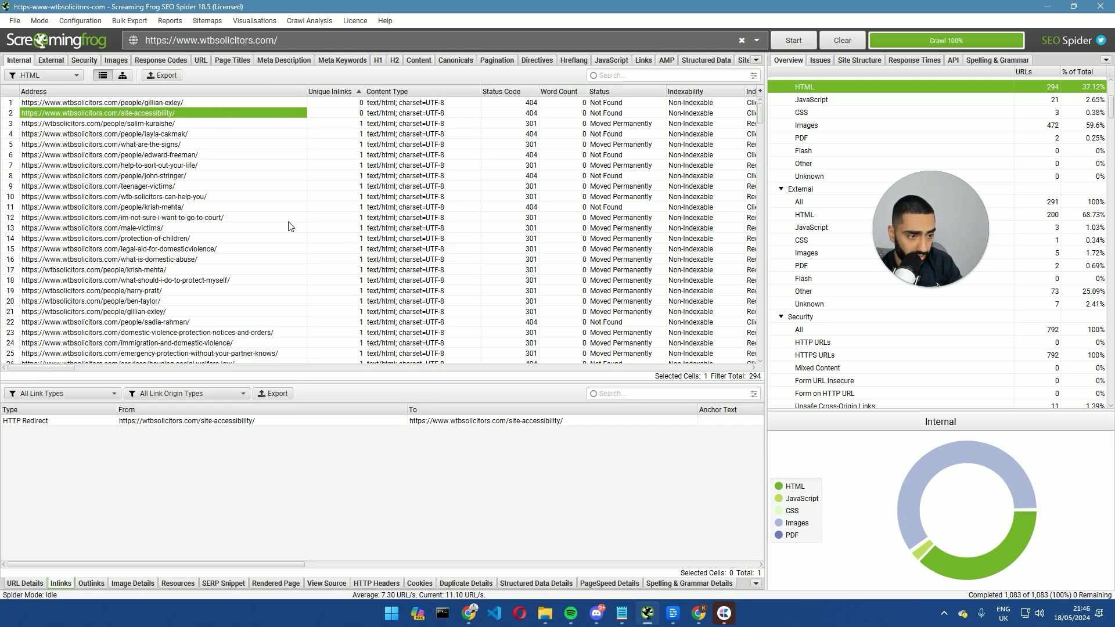
click(501, 91)
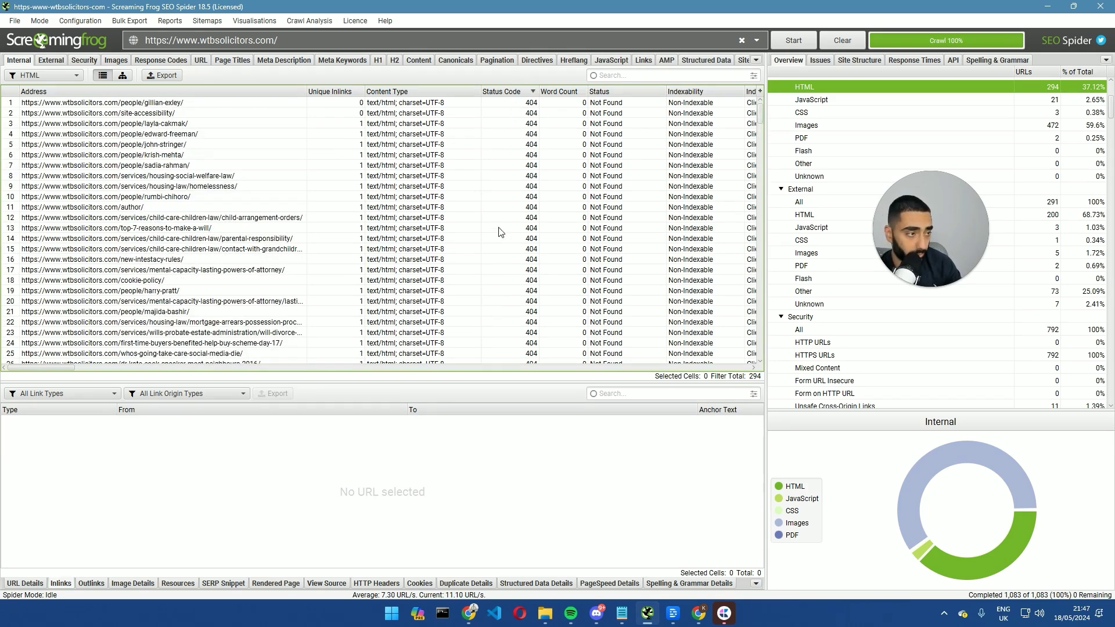
Step: Select the 404 whos-going-take-care-social-media-die URL to view its inlinks
scroll(511, 235, down, 11)
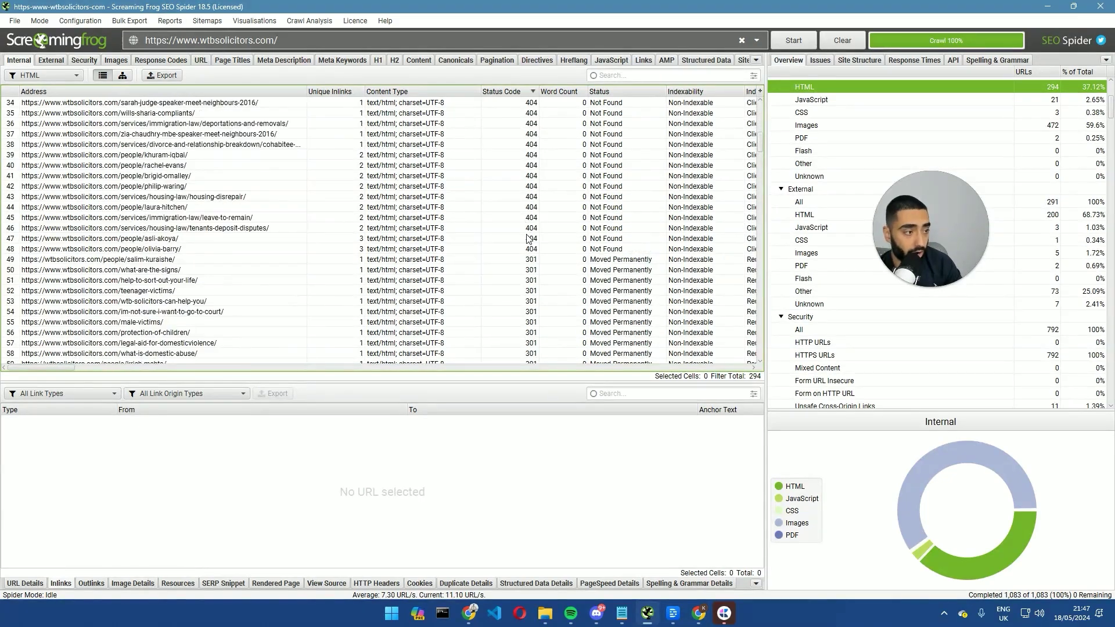
drag(528, 254, 518, 156)
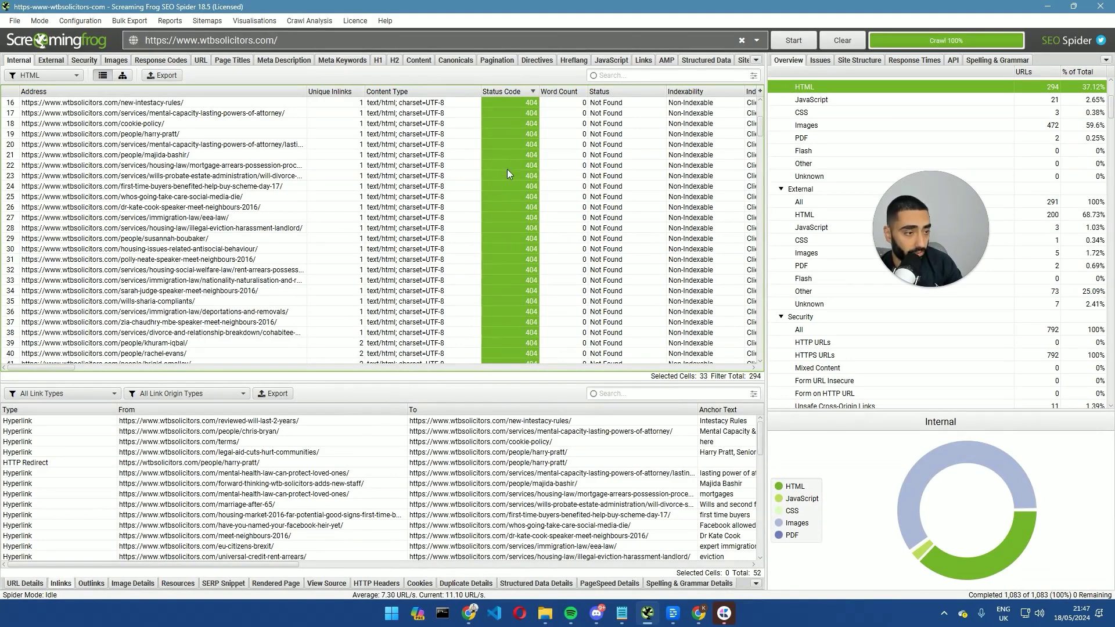
click(531, 219)
click(200, 197)
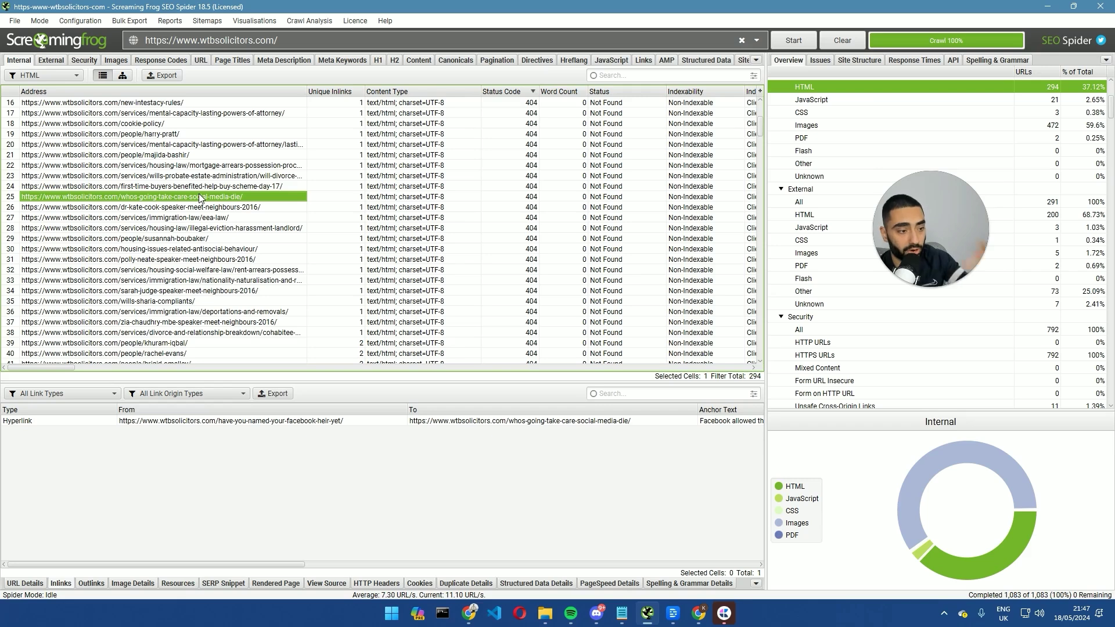
Step: Open the linking facebook-heir page in the browser and check the broken link's anchor text
click(328, 422)
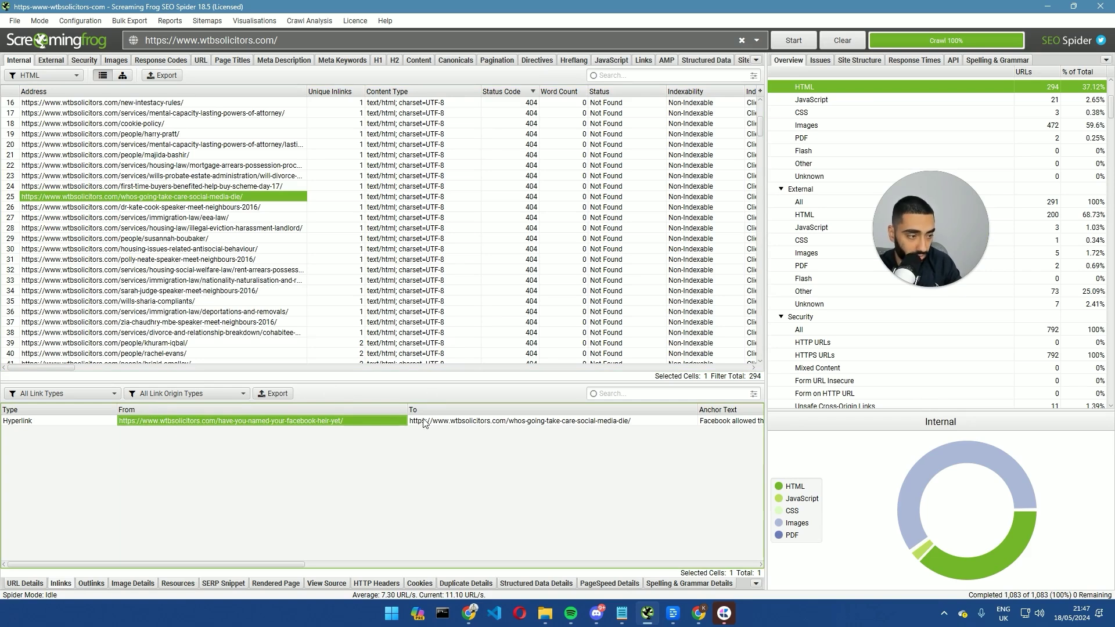
right_click(360, 423)
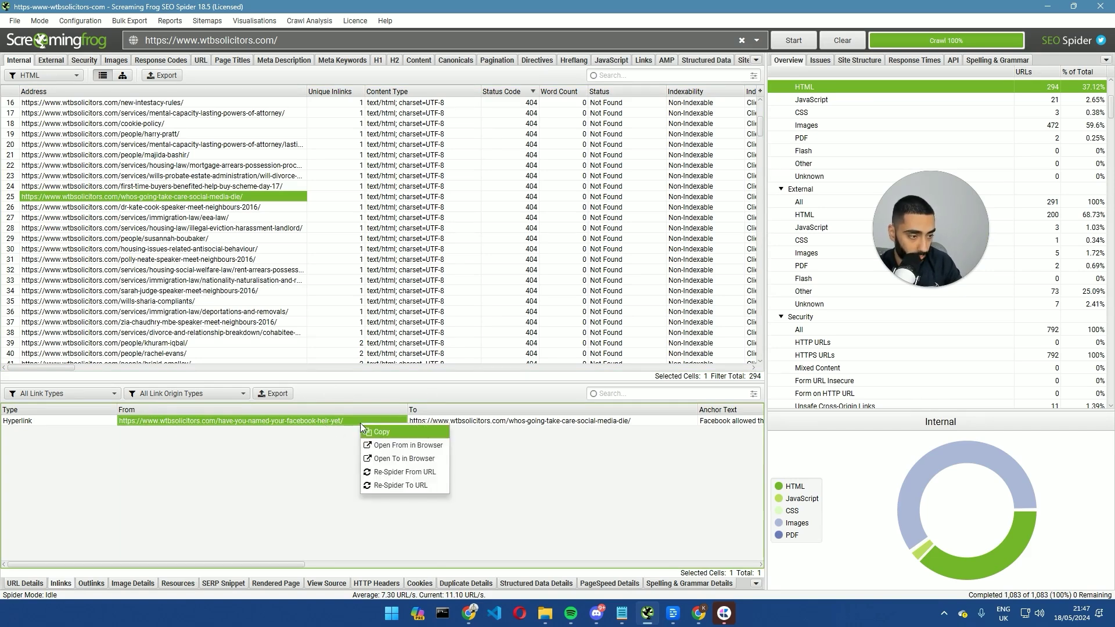
click(428, 447)
key(alt+Tab)
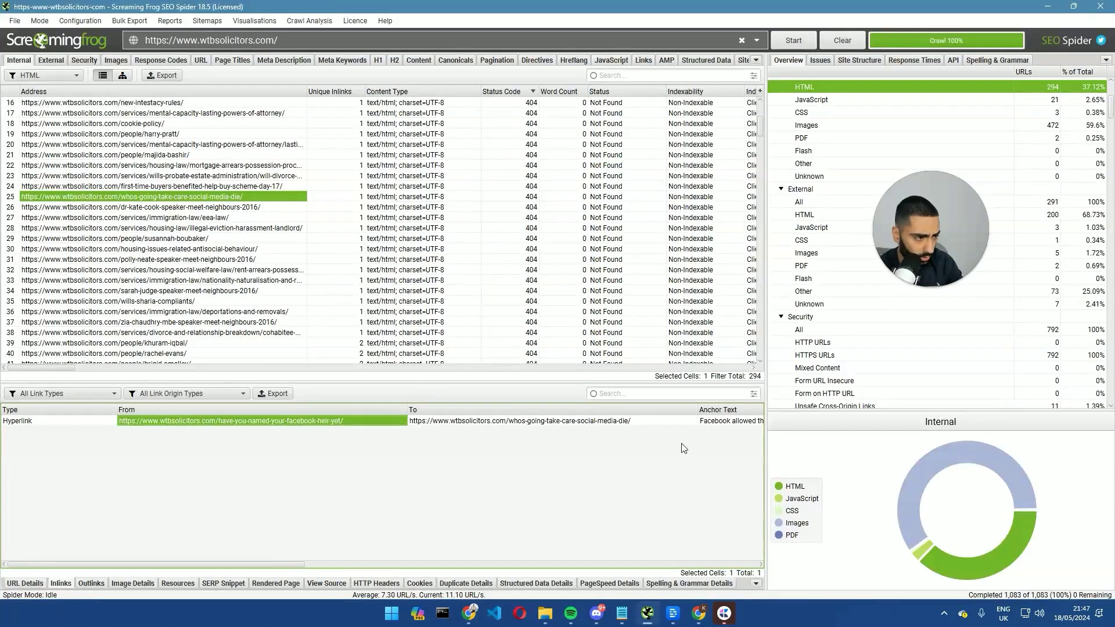
click(725, 422)
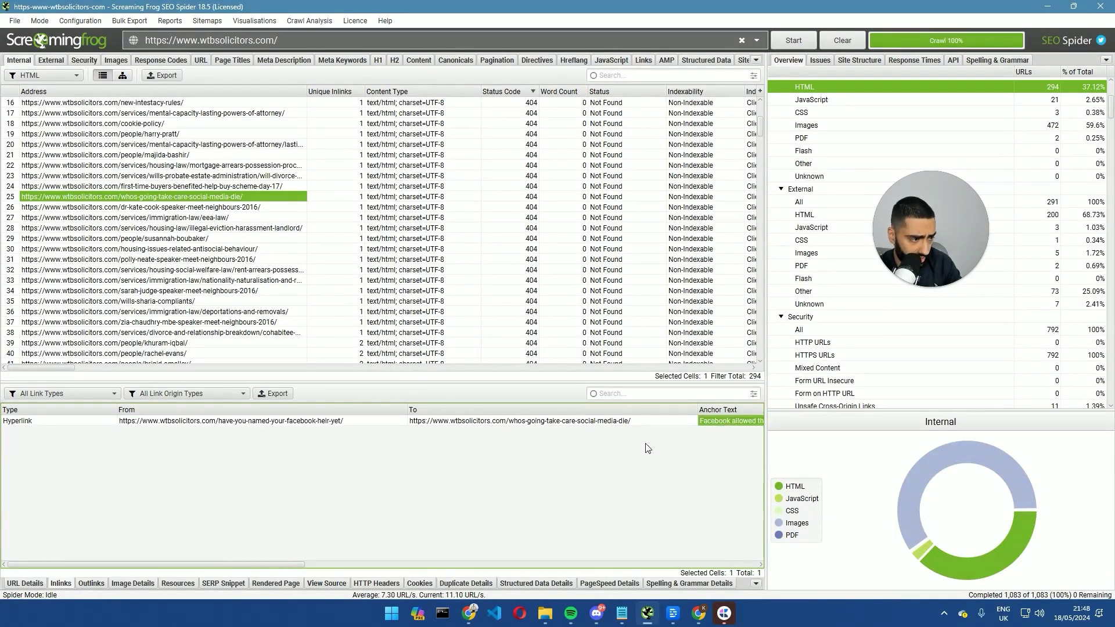
drag(217, 566, 367, 560)
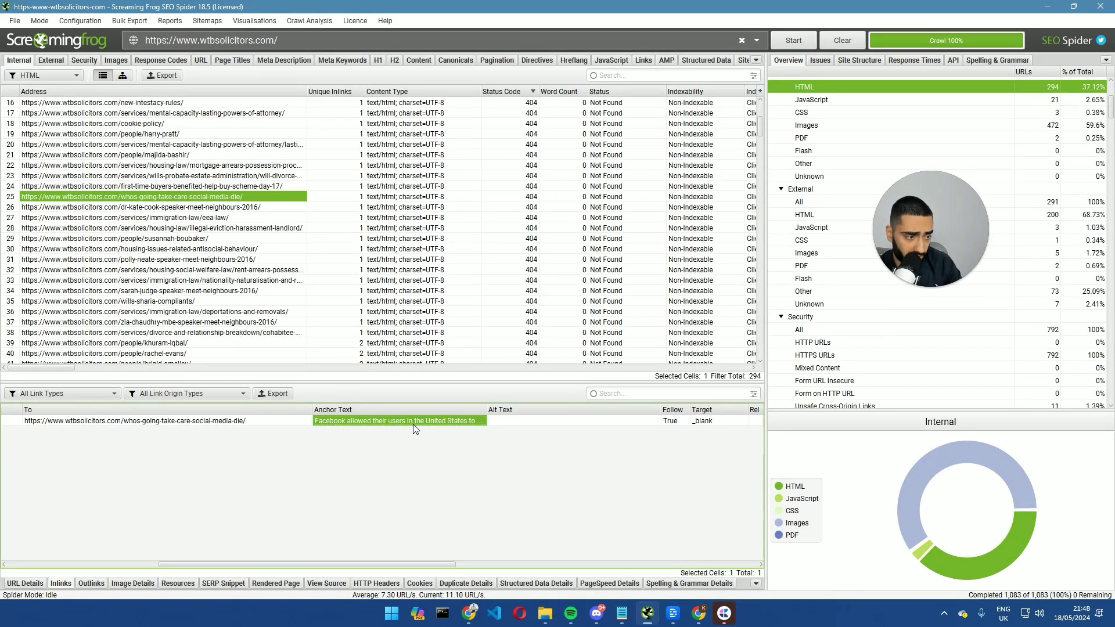
click(723, 615)
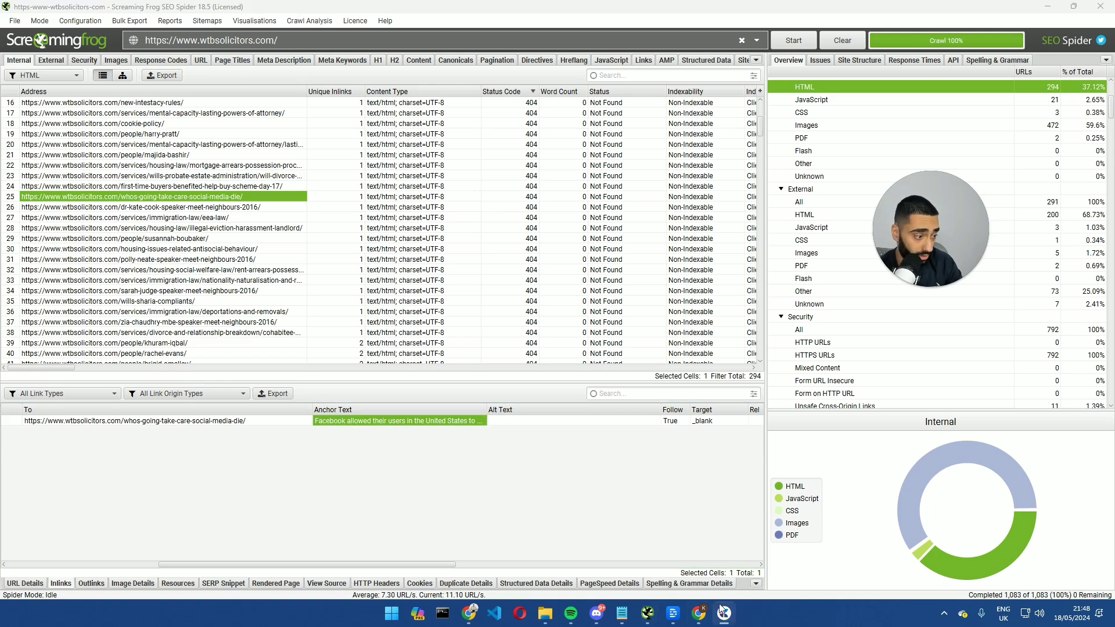
Step: Find the 'accounts once they have died' link on the facebook-heir article and open it
click(698, 614)
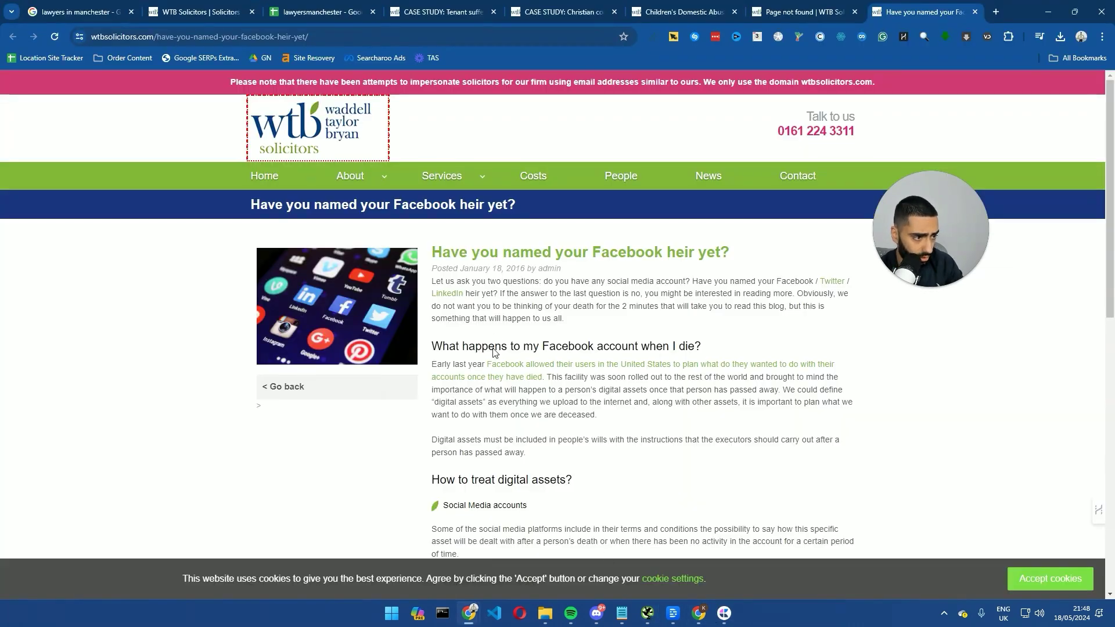
key(ctrl+f)
text(accounts once they have died)
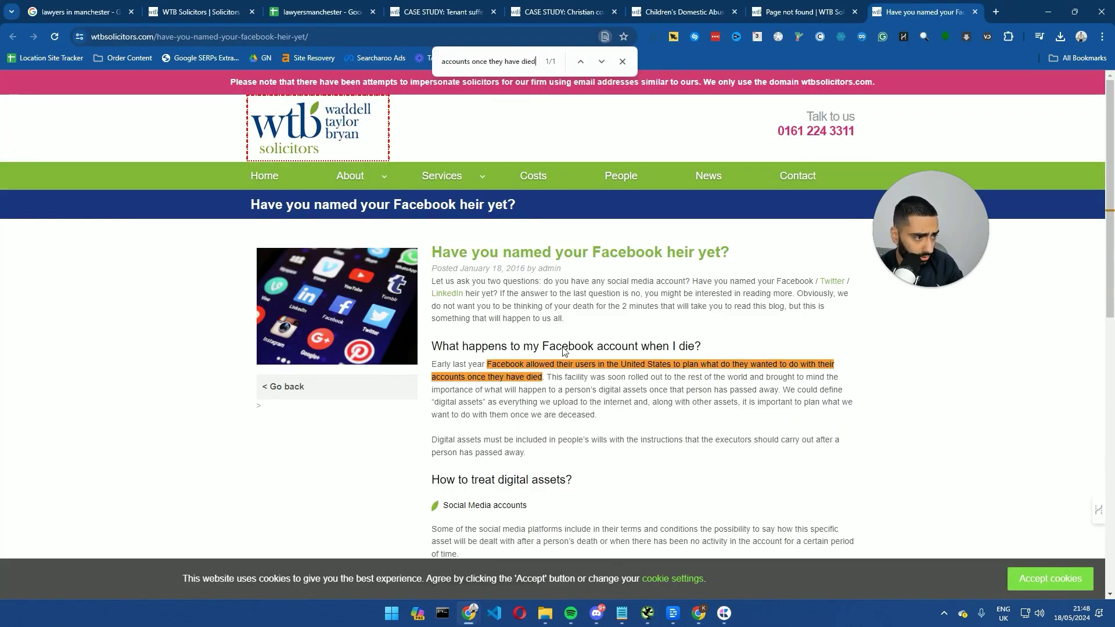
click(523, 370)
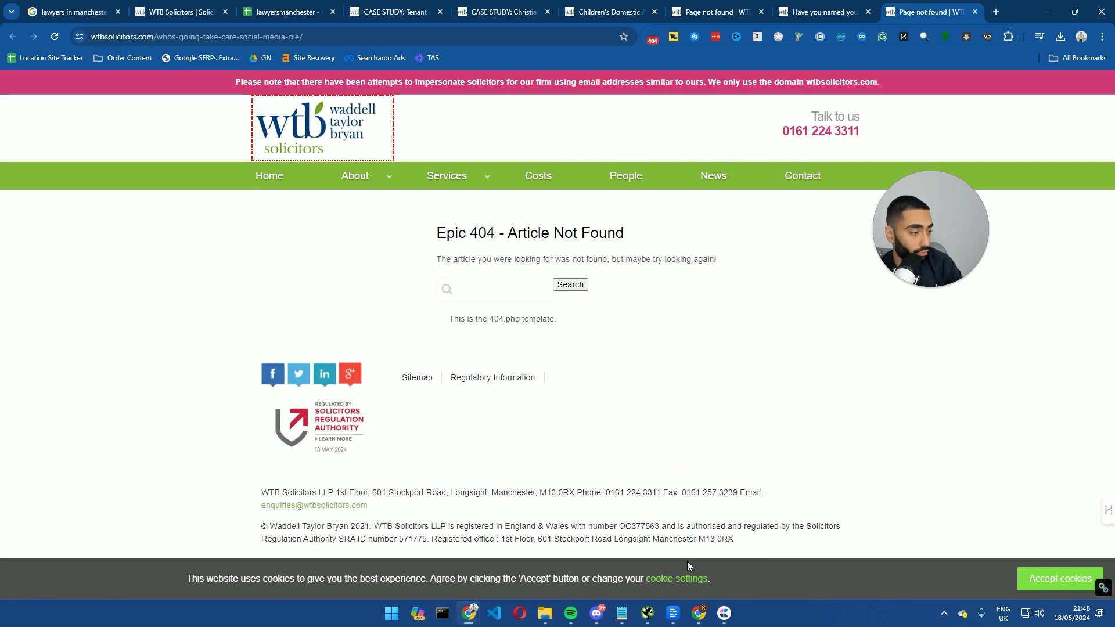
Step: Select all 48 404 pages and export their 73 inlinks as a CSV named S05s
click(648, 613)
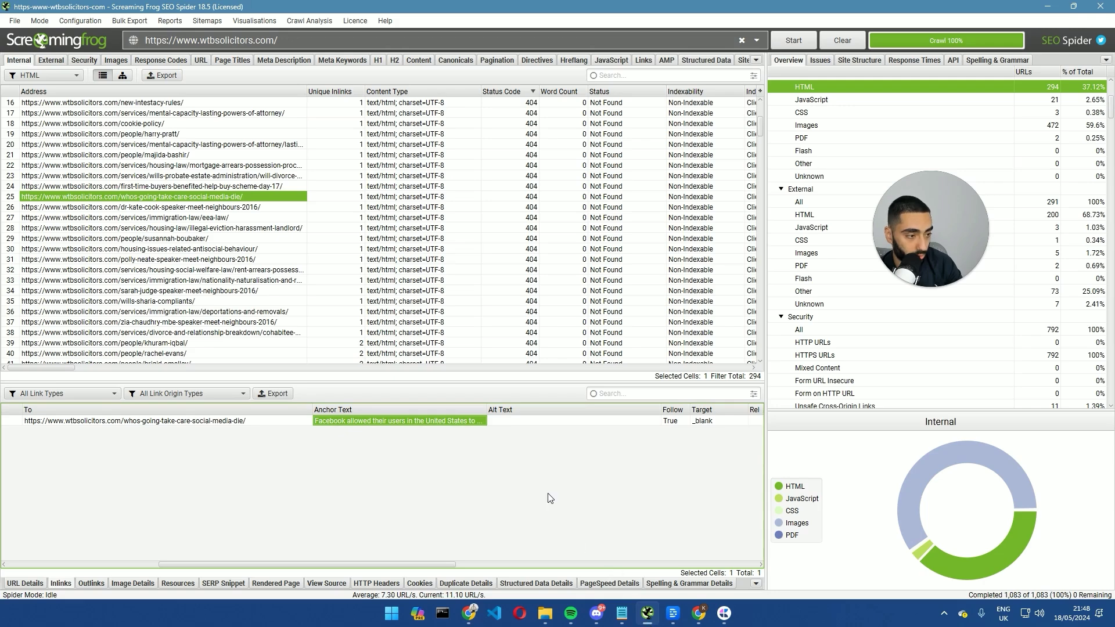
scroll(325, 174, up, 5)
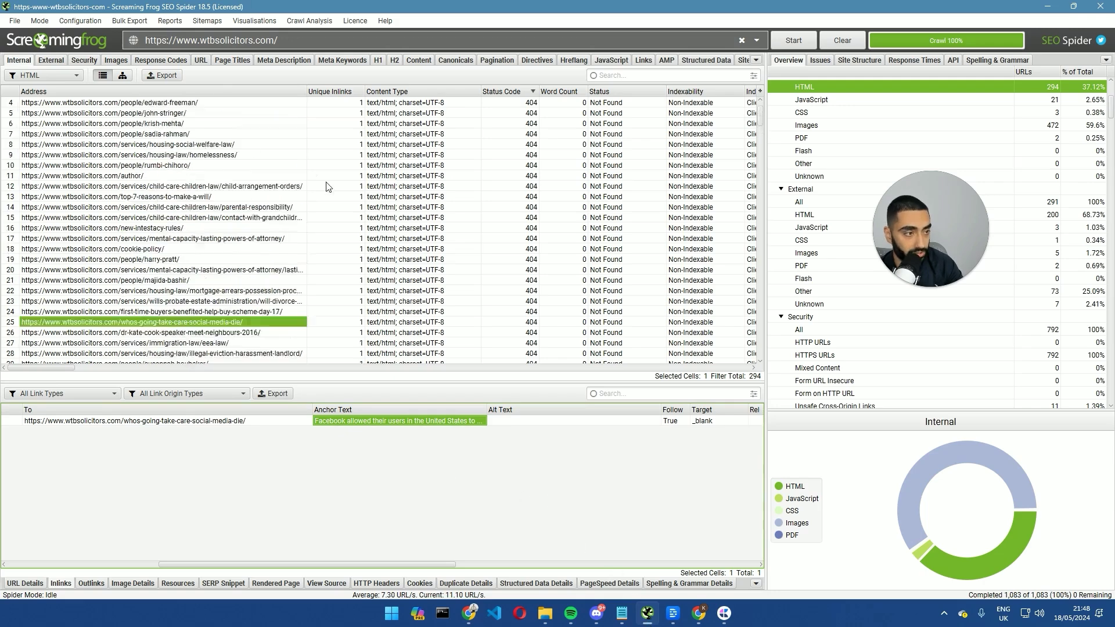
click(507, 102)
drag(507, 103, 512, 230)
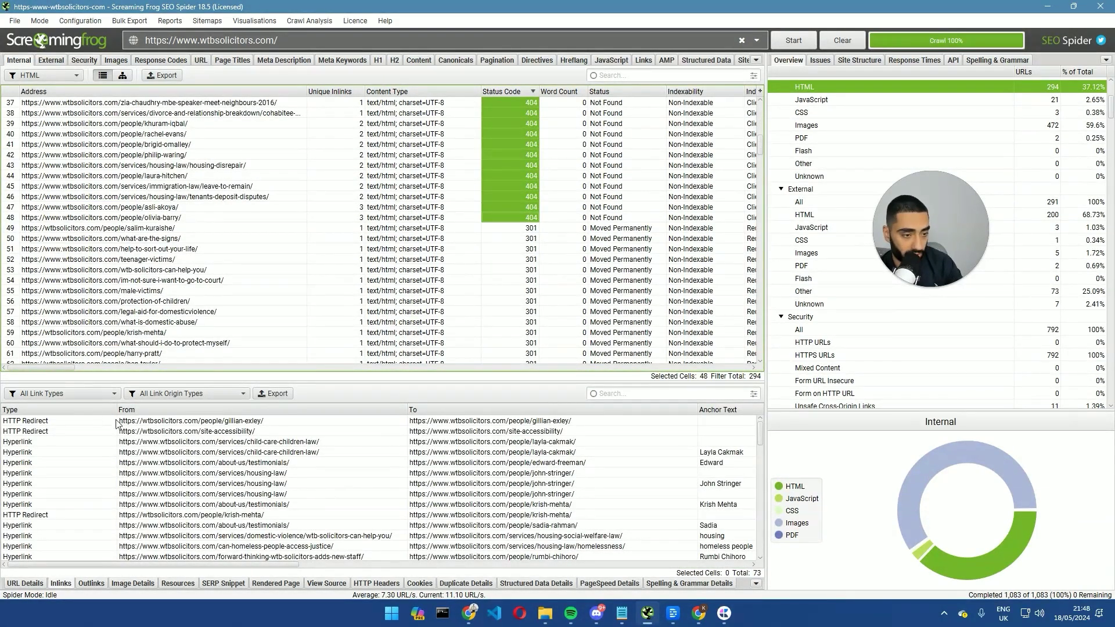
click(276, 393)
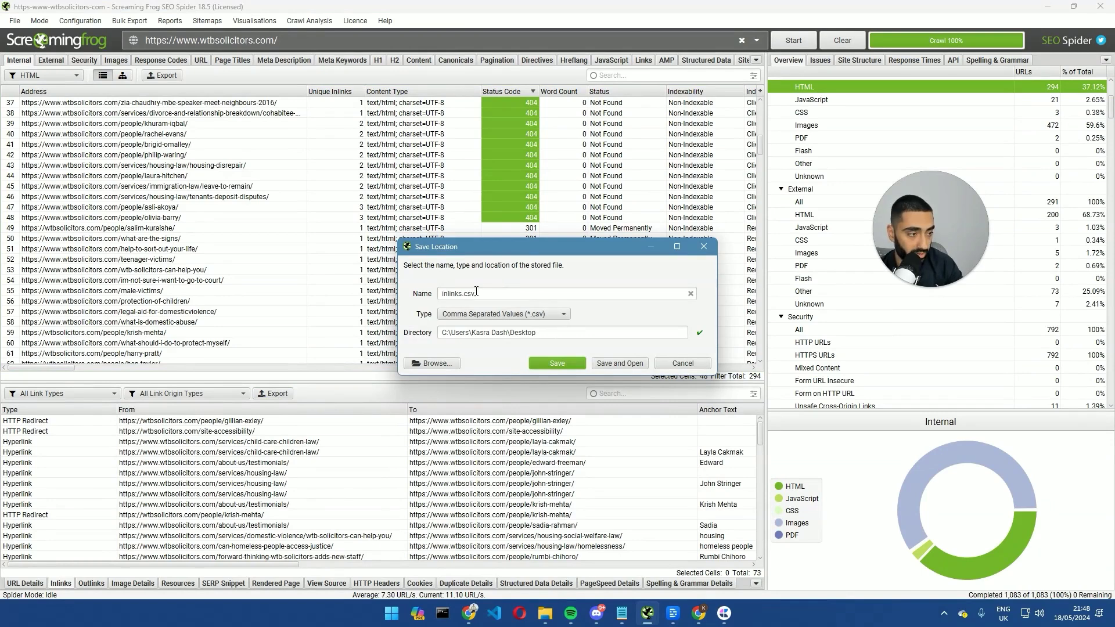
double_click(452, 293)
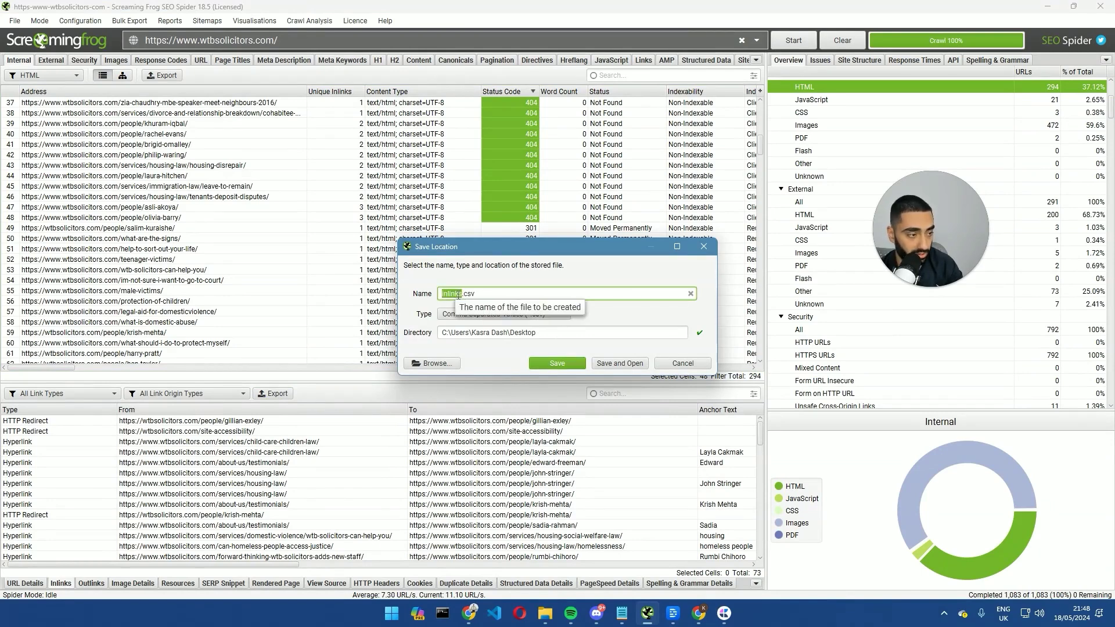
text(S05)
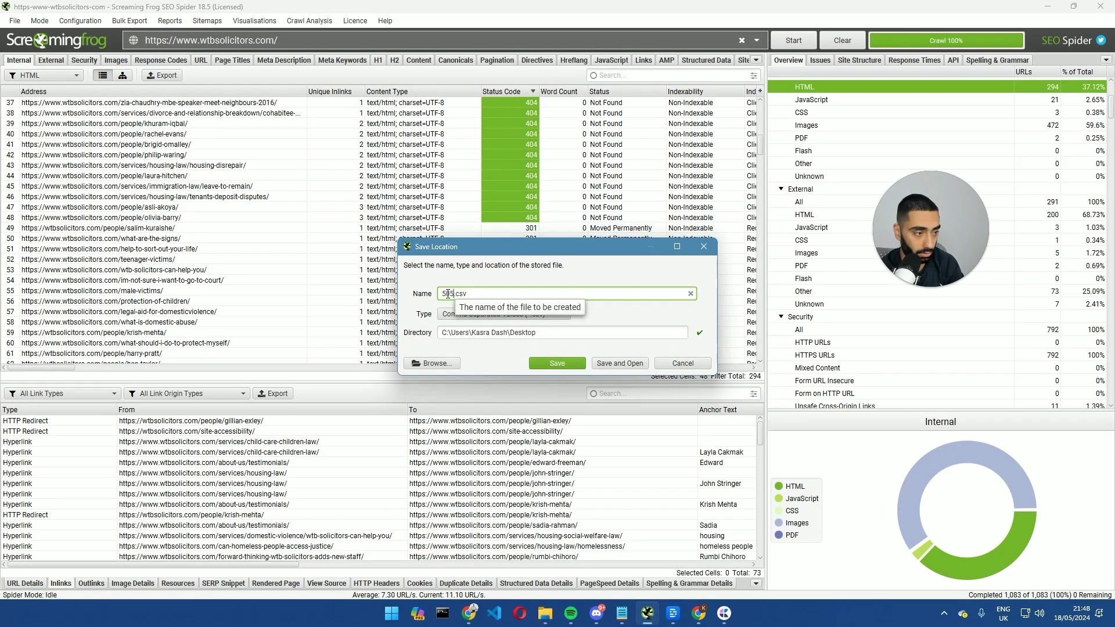
text(s)
key(Return)
scroll(522, 233, down, 4)
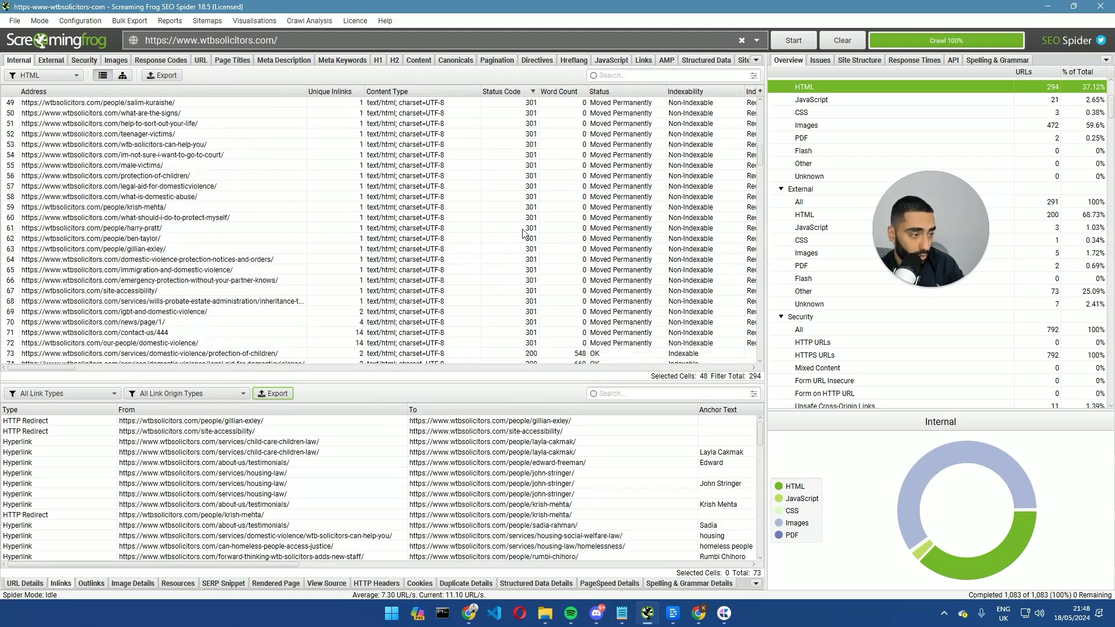
Step: Check the anchor text of the help-to-sort-out-your-life 301 URL's single inlink, widening the tables
drag(526, 343, 507, 151)
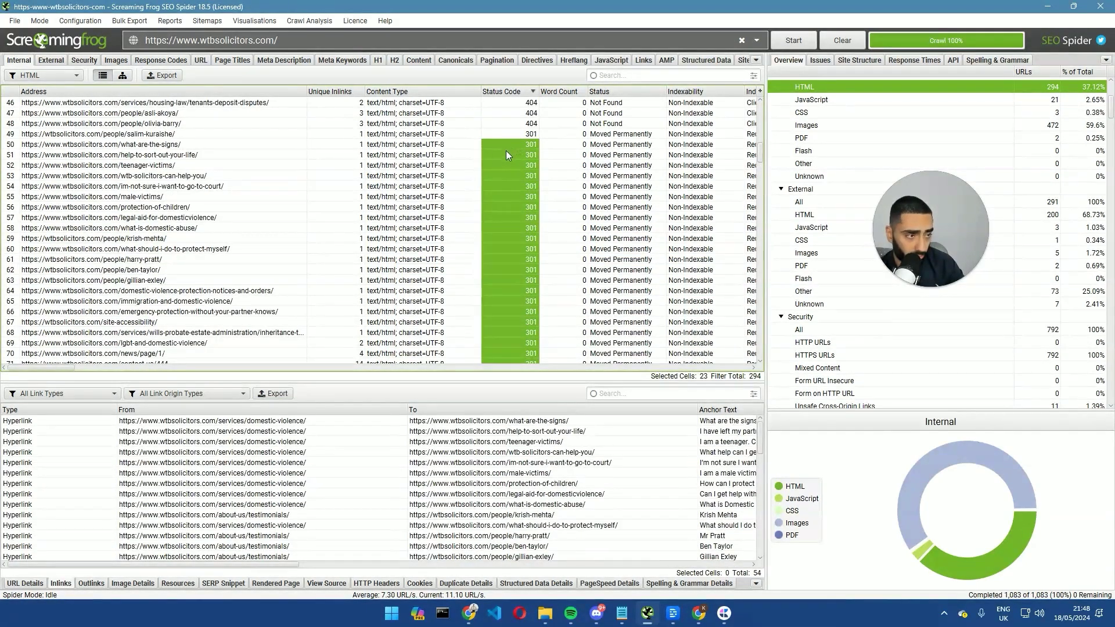
click(292, 154)
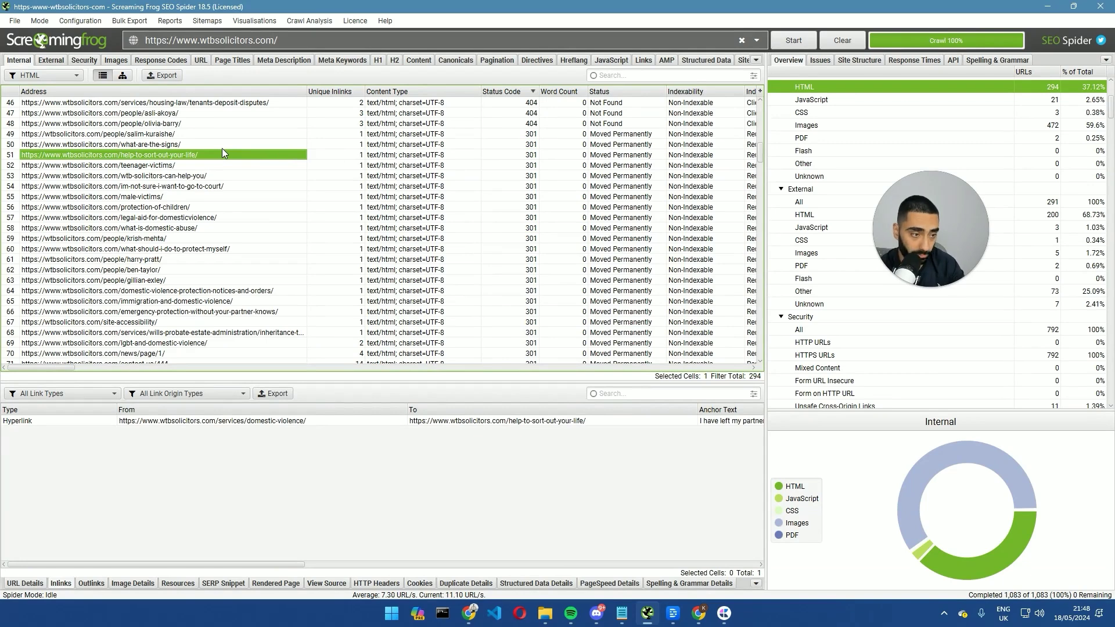
key(ctrl+b)
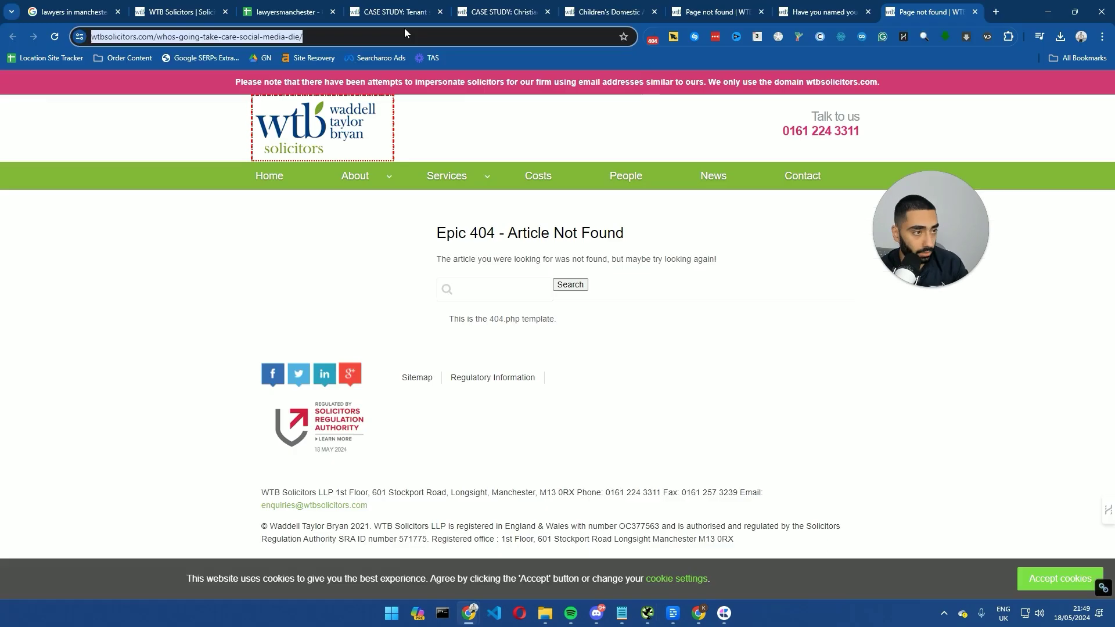
key(alt+Tab)
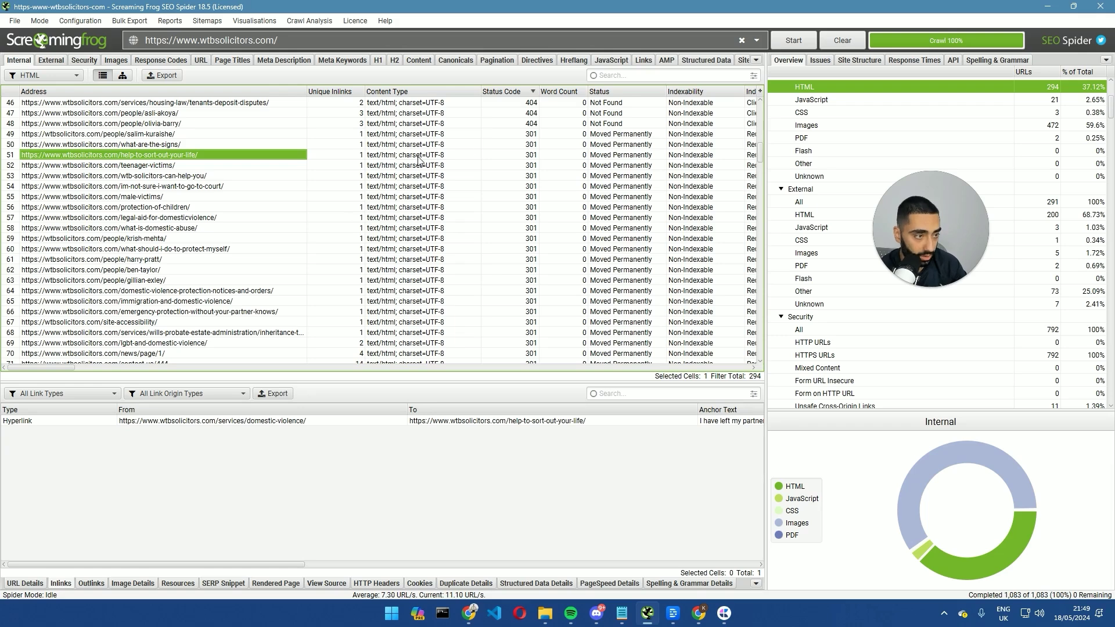
click(730, 422)
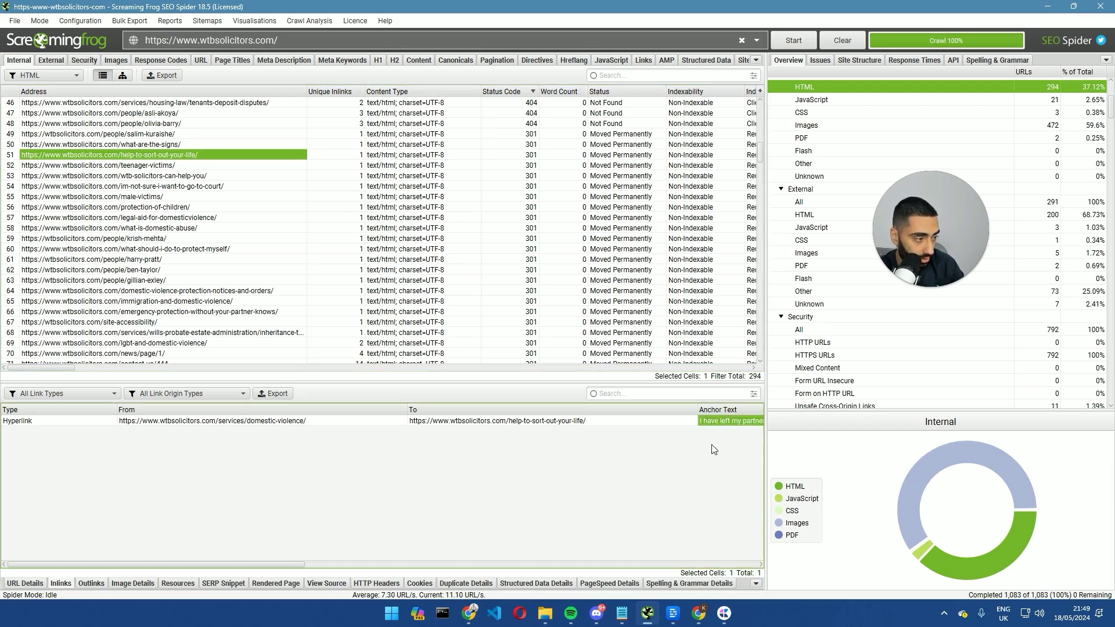
drag(766, 450, 908, 451)
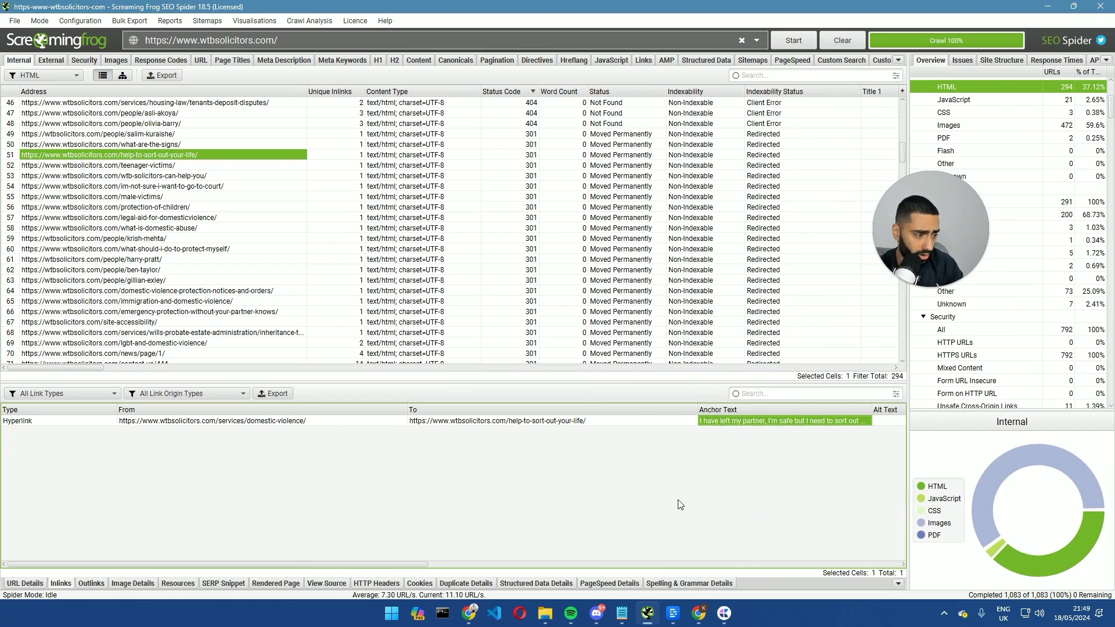
Step: Search the redirected page in Chrome for the copied anchor text
key(alt+Tab)
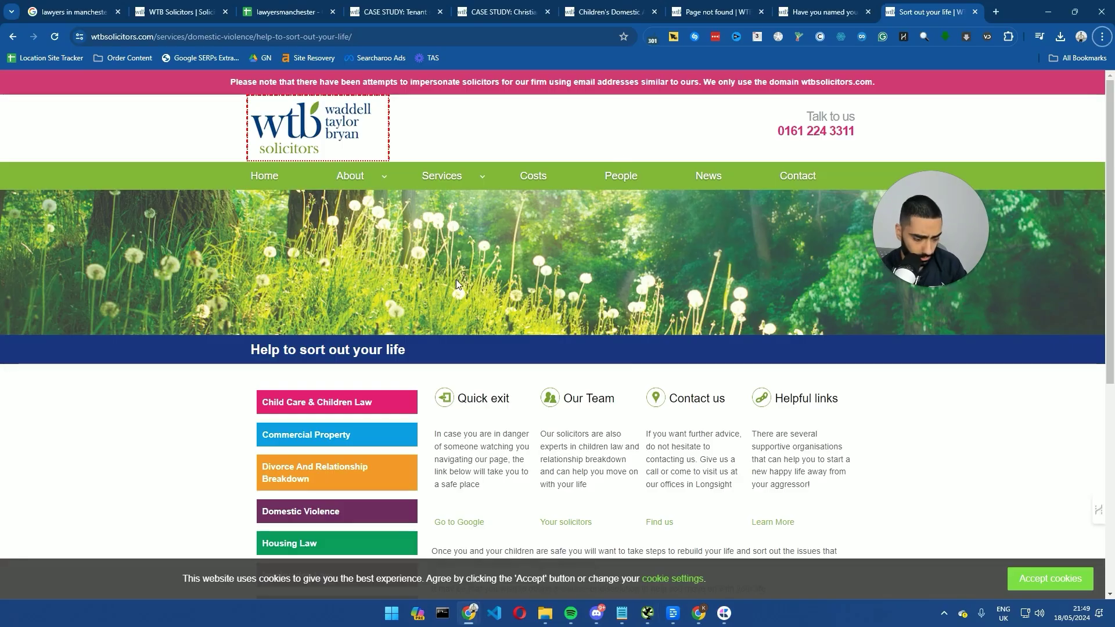
key(ctrl+f)
text(I have left my partner, I'm safe but I need to sort out my life. What help can I get?)
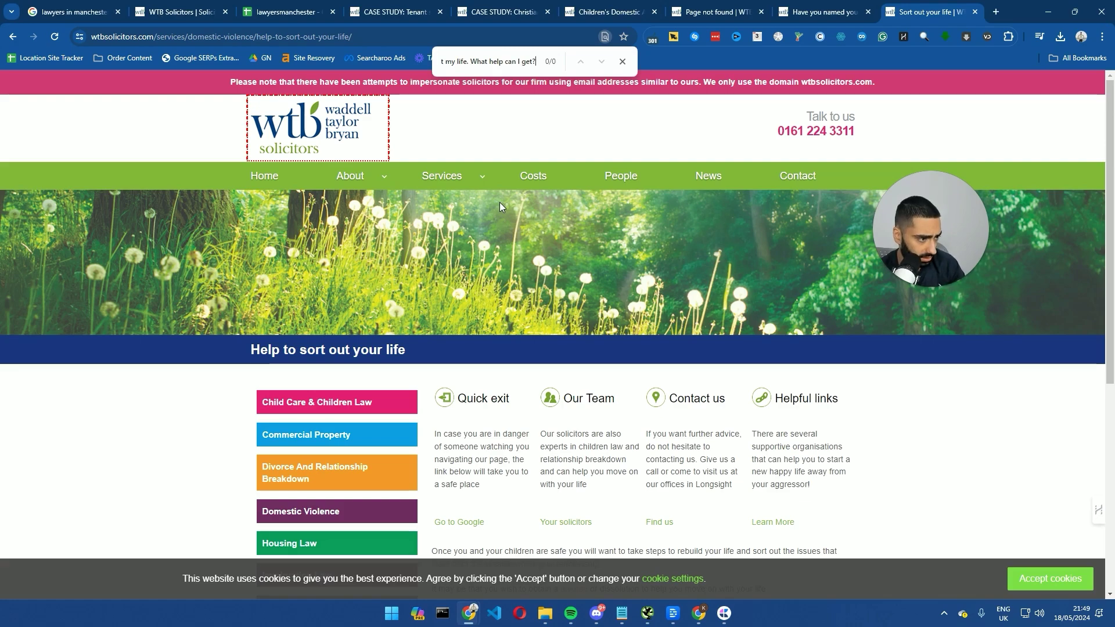
scroll(500, 202, down, 5)
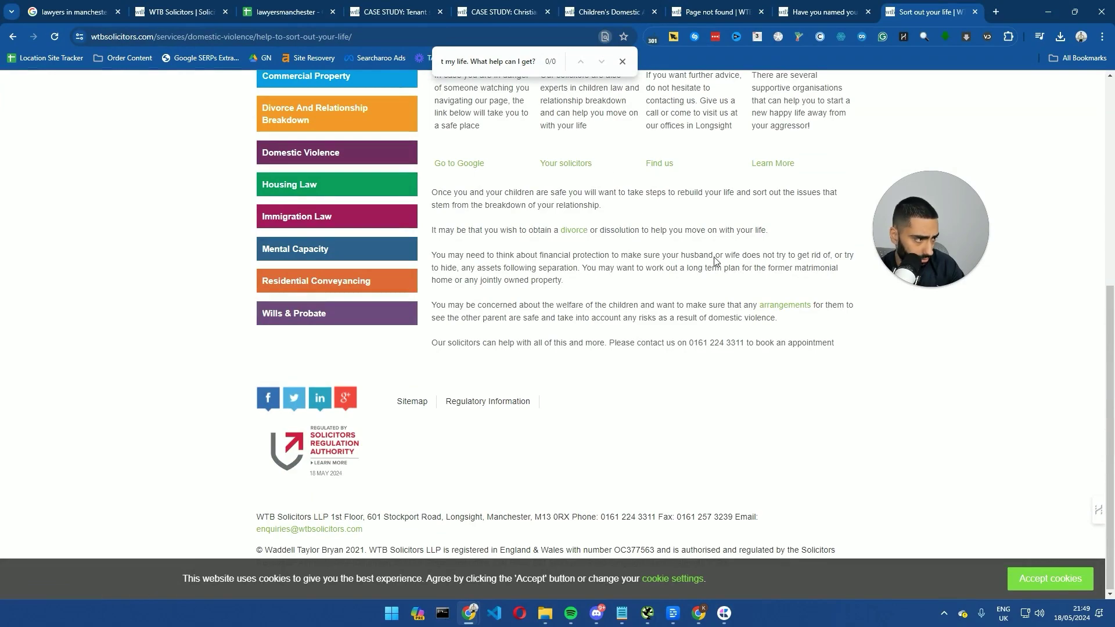
key(alt+Tab)
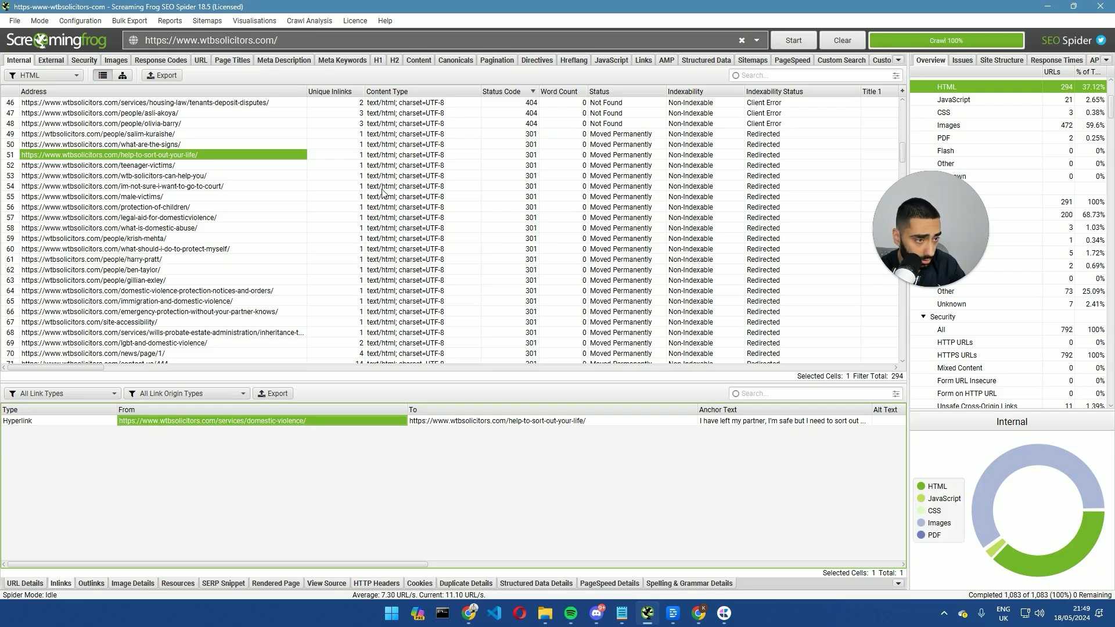
Step: Find the 'sort out my life' link on the Domestic Violence page, follow it and verify its address
key(alt+Tab)
key(ctrl+f)
text(I have left my partner, I'm safe but I need to sort out my life. What help can I get?)
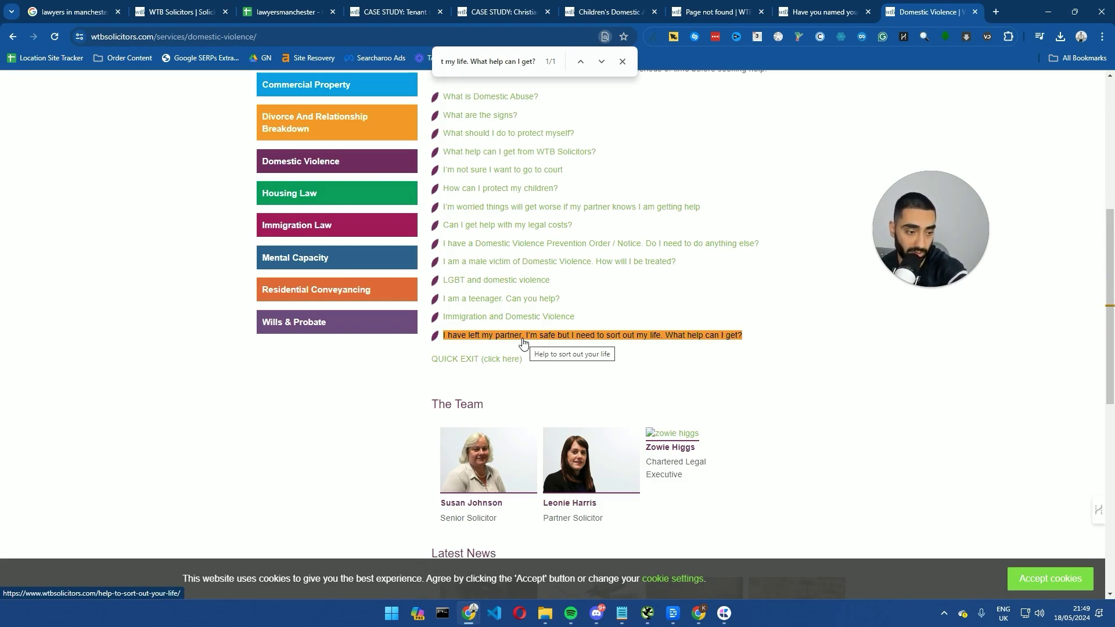
click(522, 343)
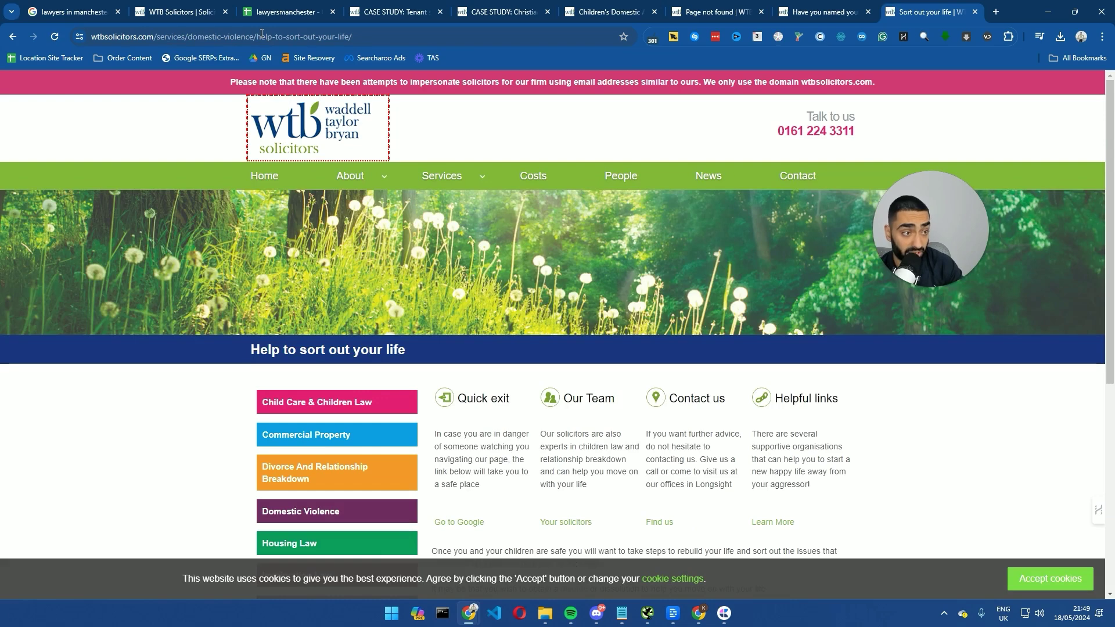
drag(353, 37, 216, 37)
click(167, 148)
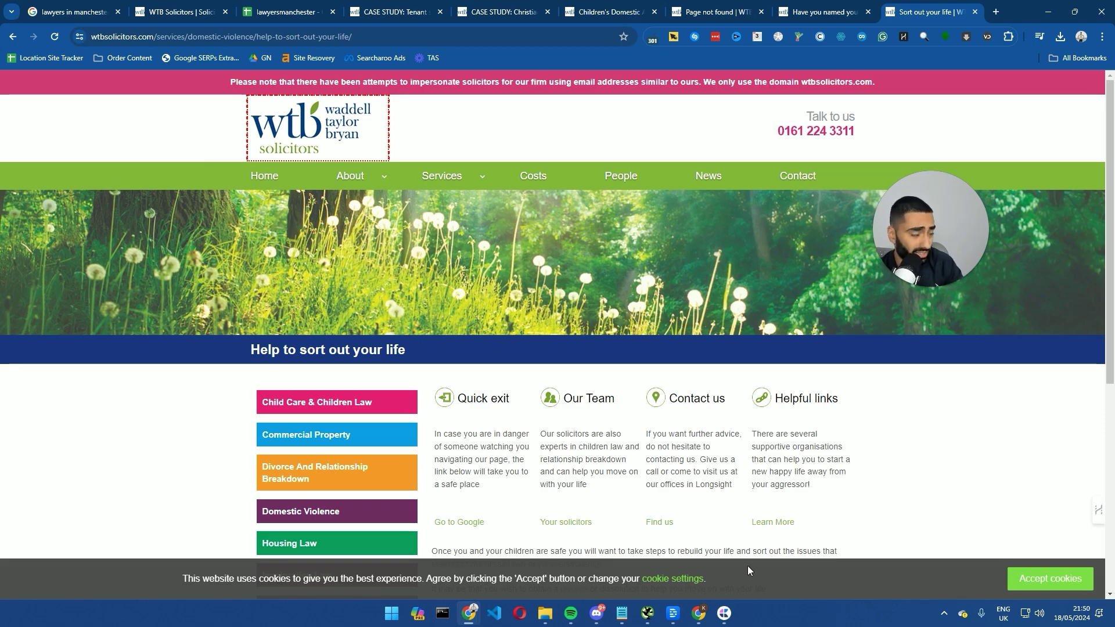
click(648, 613)
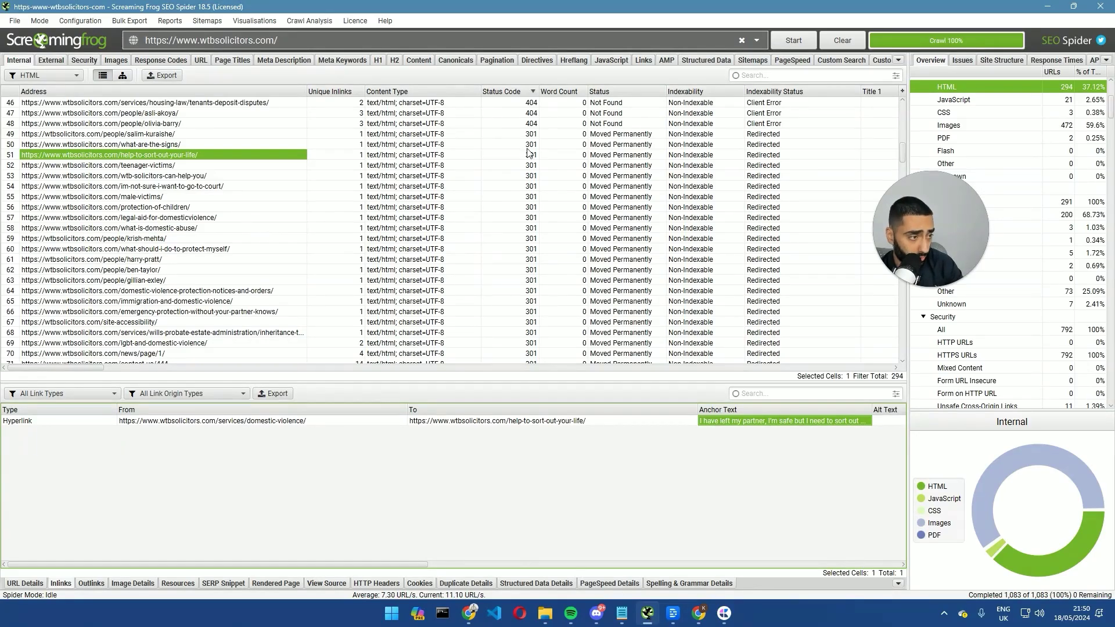
Step: Select the 24 301-redirect pages and export their 55 inlinks as double.csv
drag(532, 135, 535, 207)
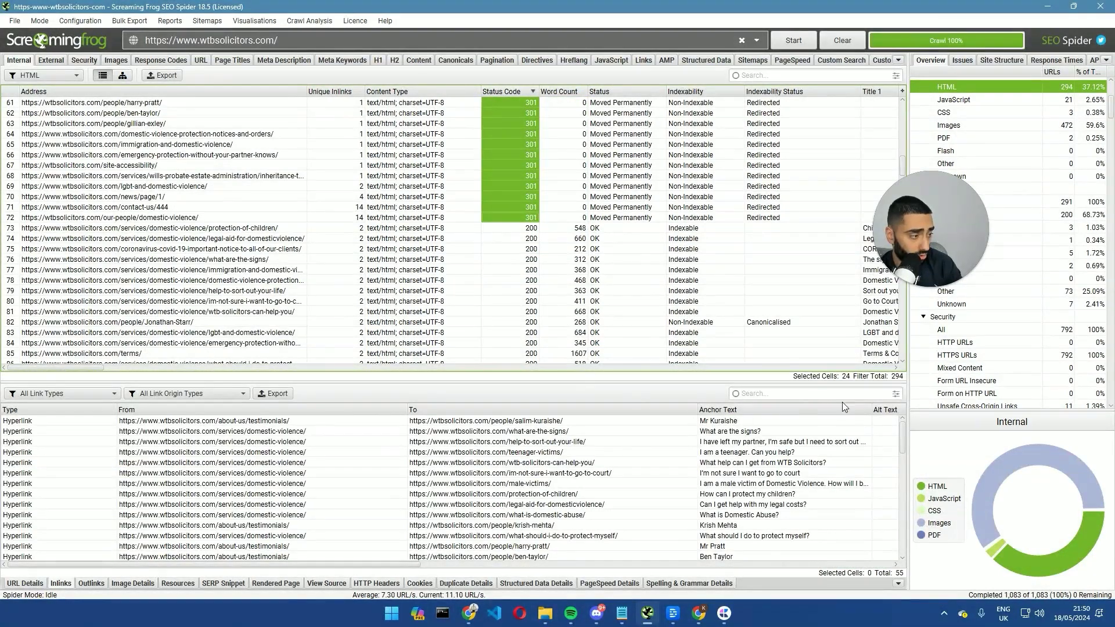
click(277, 398)
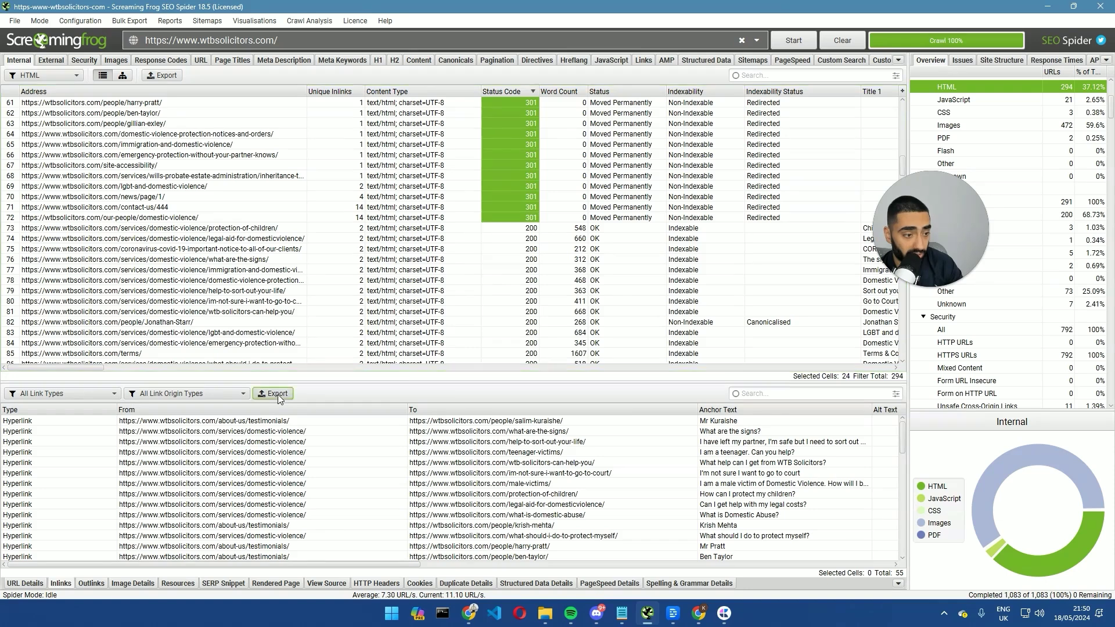
double_click(458, 293)
text(do)
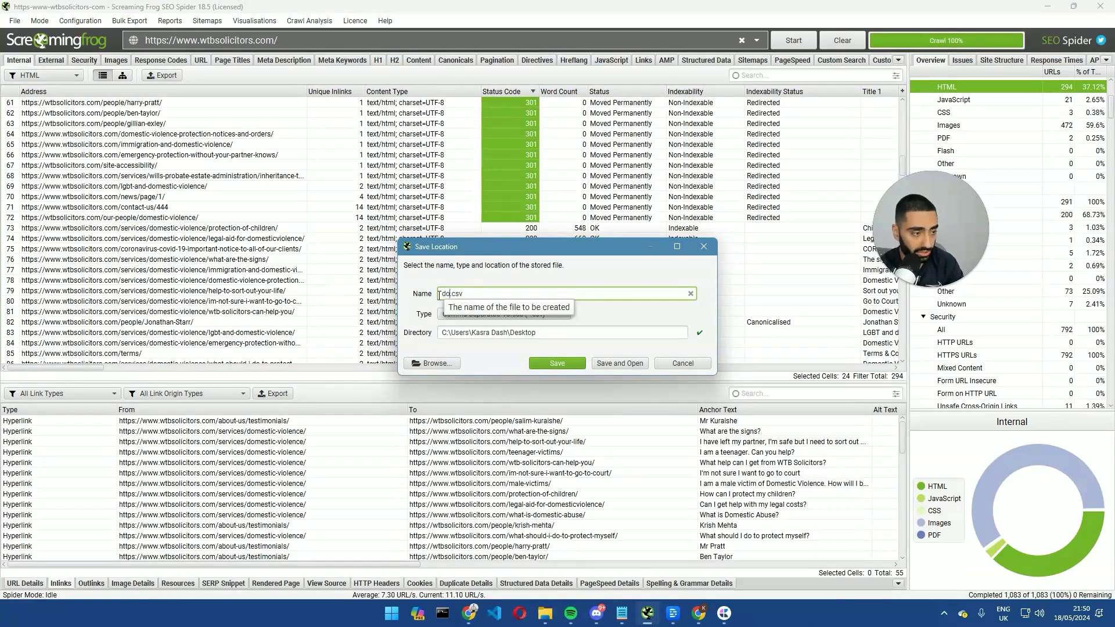
text(uble301)
key(Return)
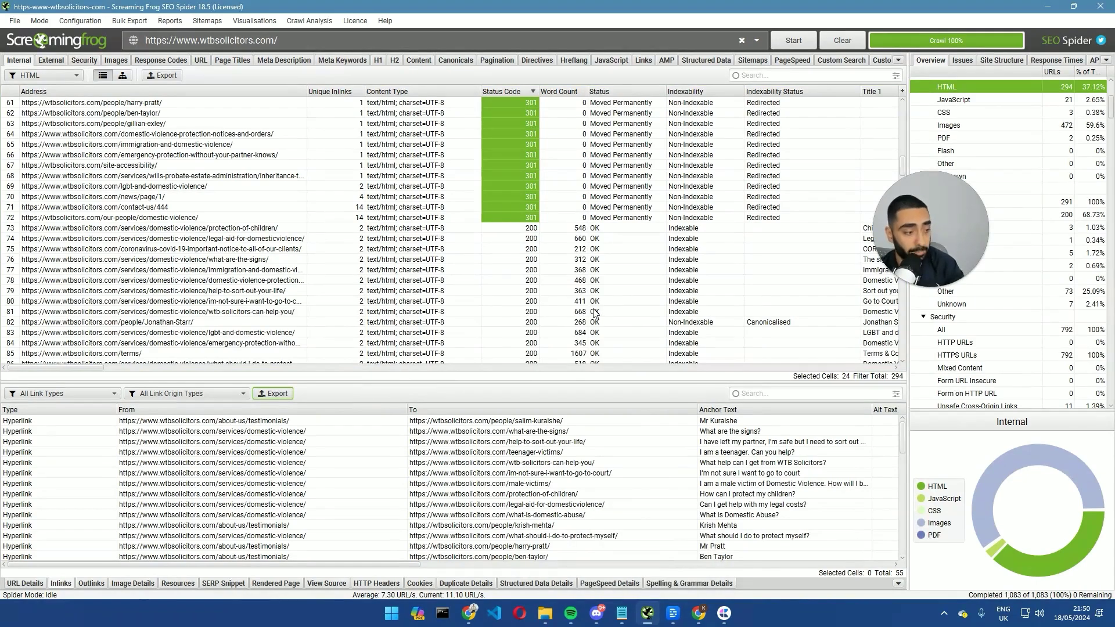
key(alt+Tab)
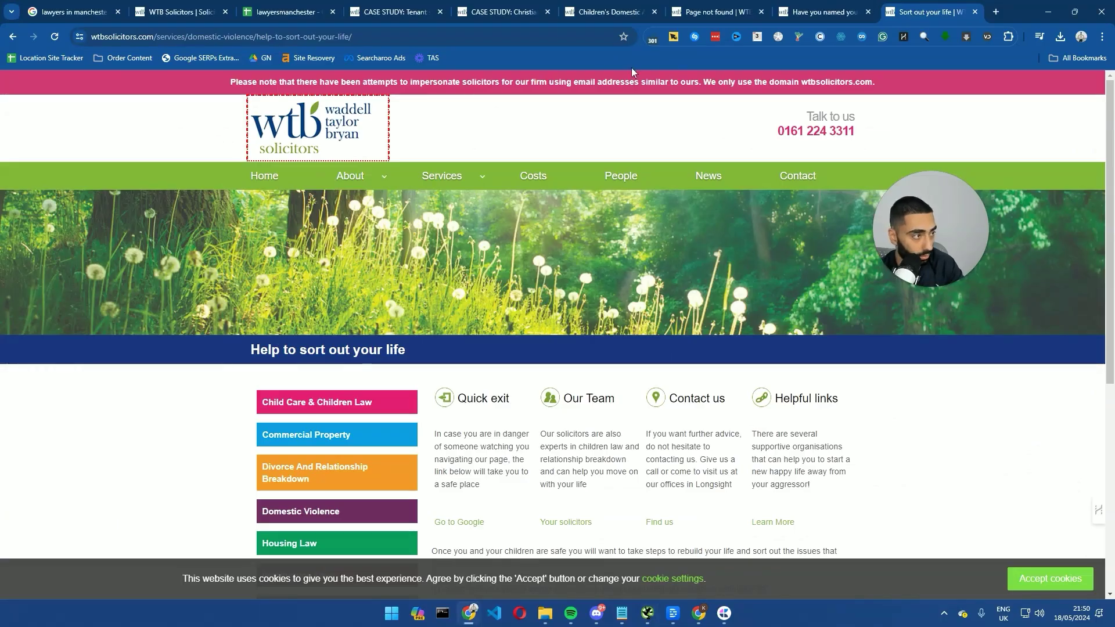
Step: Add Sheet1, import 404 errors.csv into it by appending, then add a blank Sheet2
key(ctrl+3)
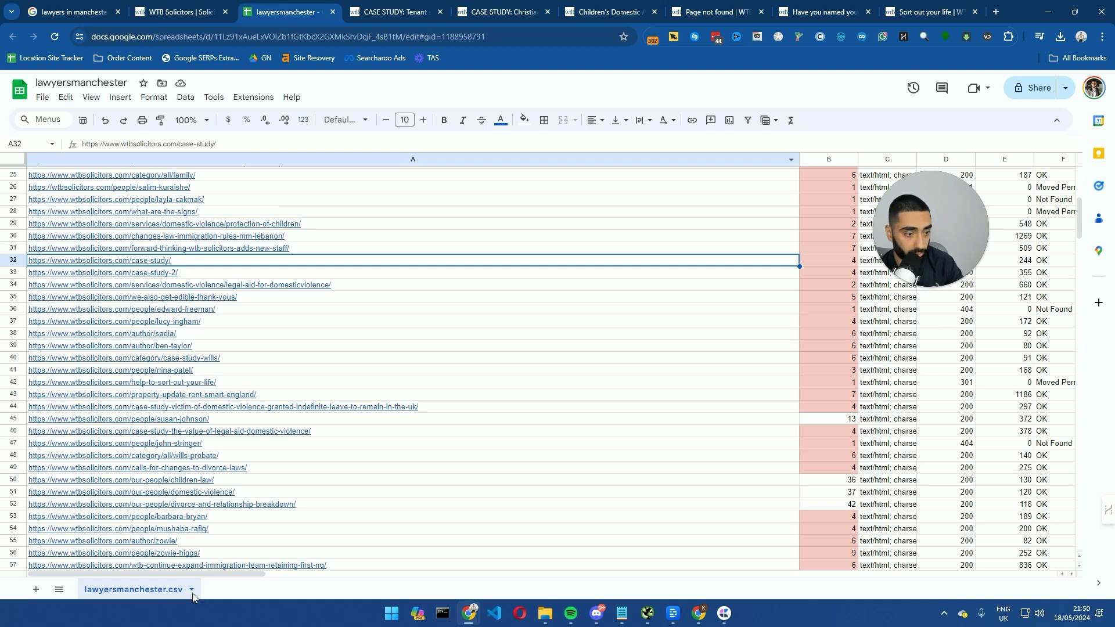
click(35, 589)
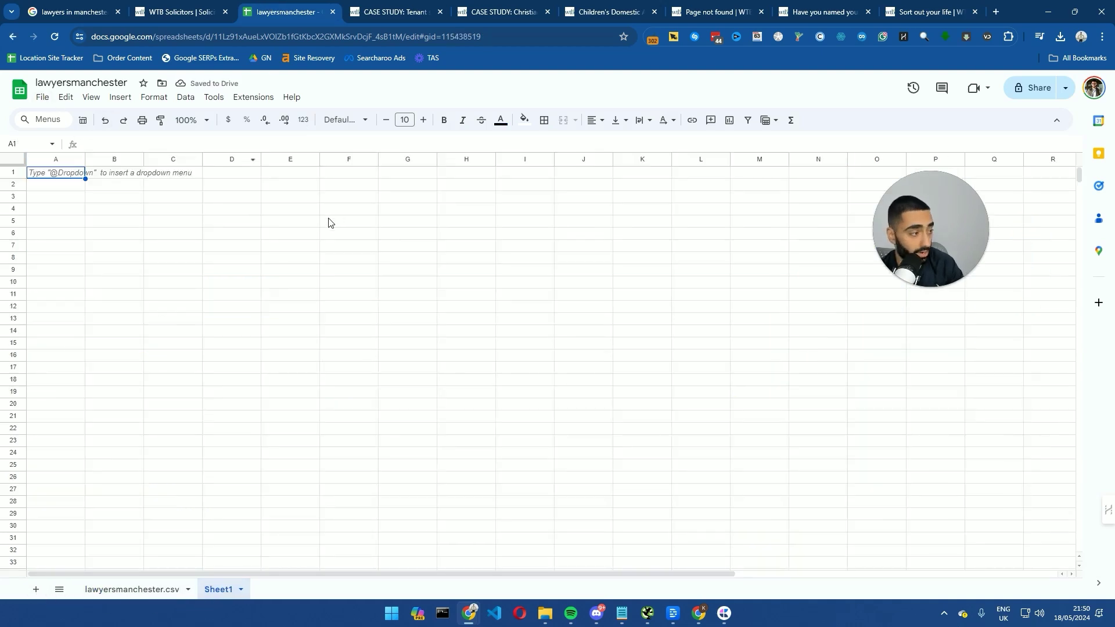
click(42, 97)
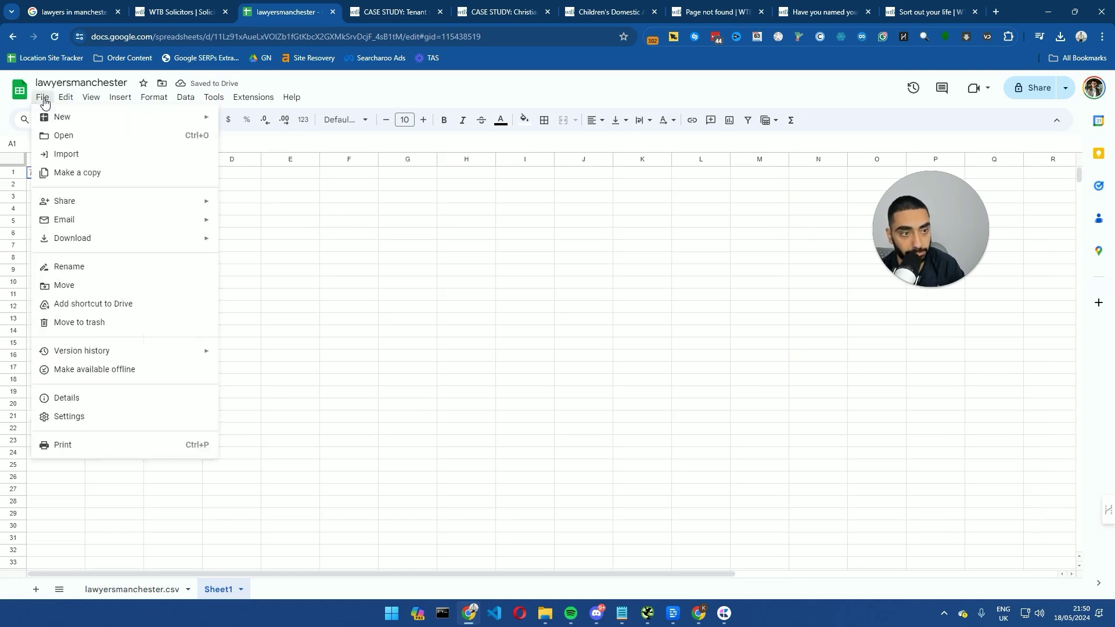
click(58, 152)
drag(410, 325, 538, 346)
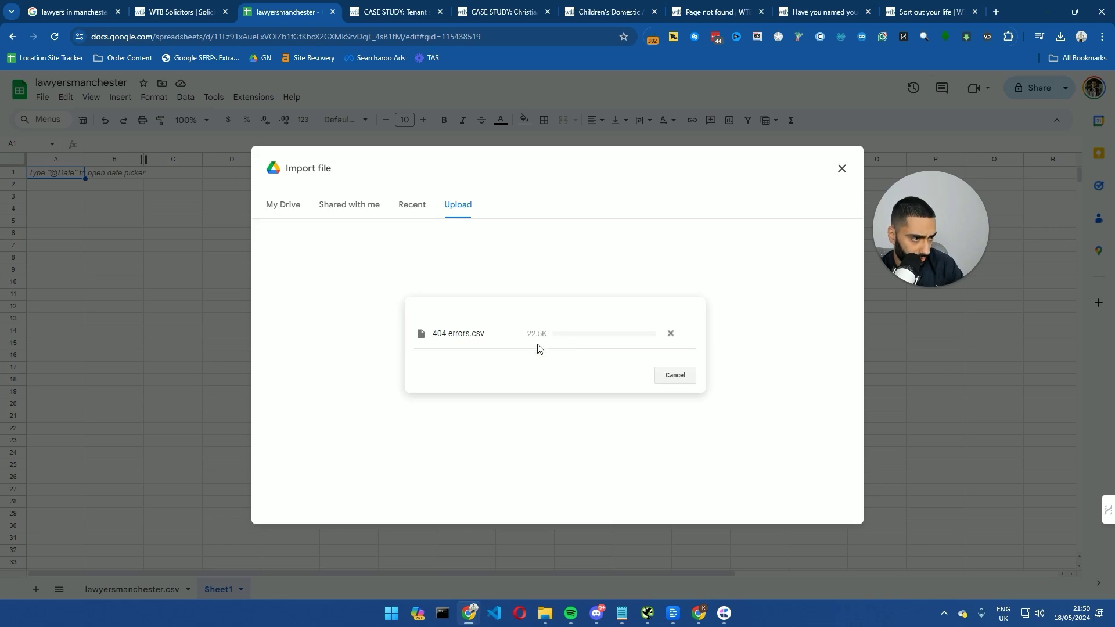
click(477, 346)
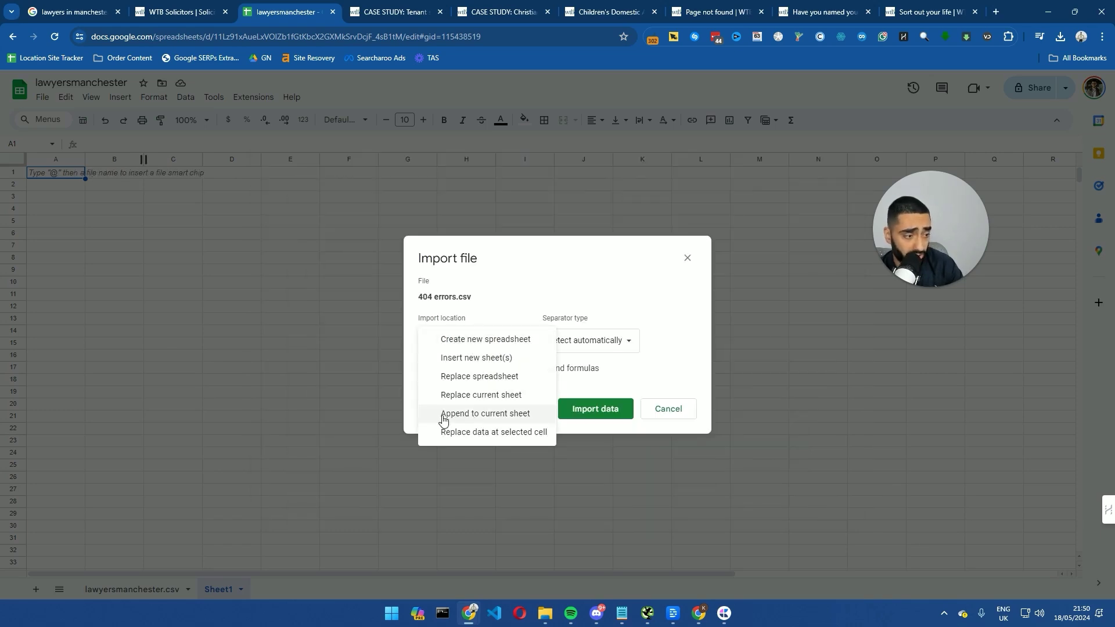
click(492, 416)
click(587, 342)
click(580, 339)
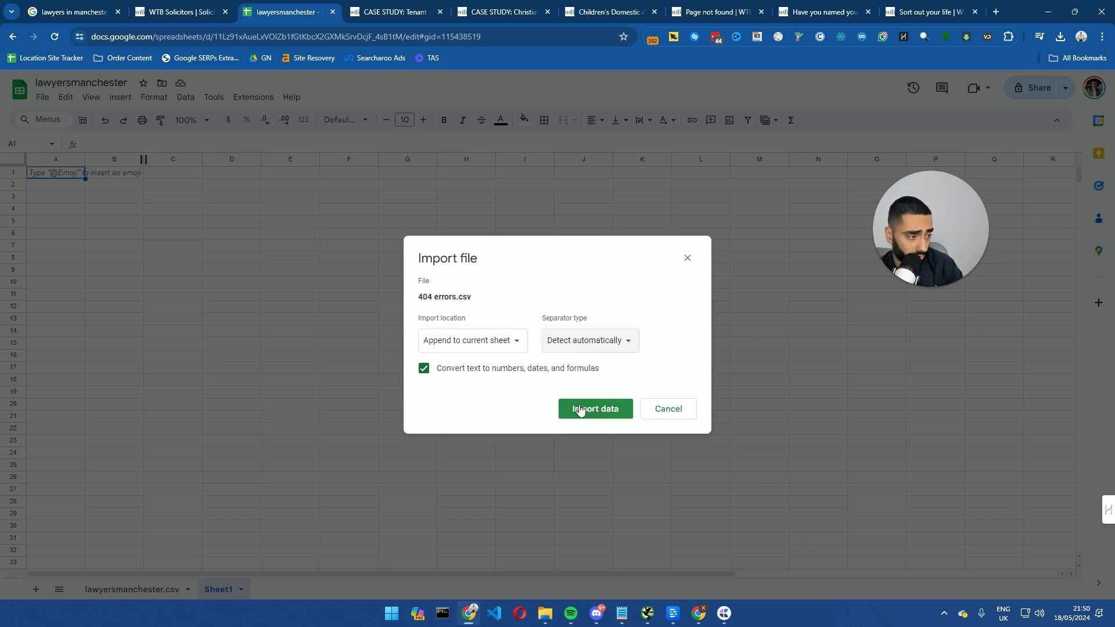
click(604, 413)
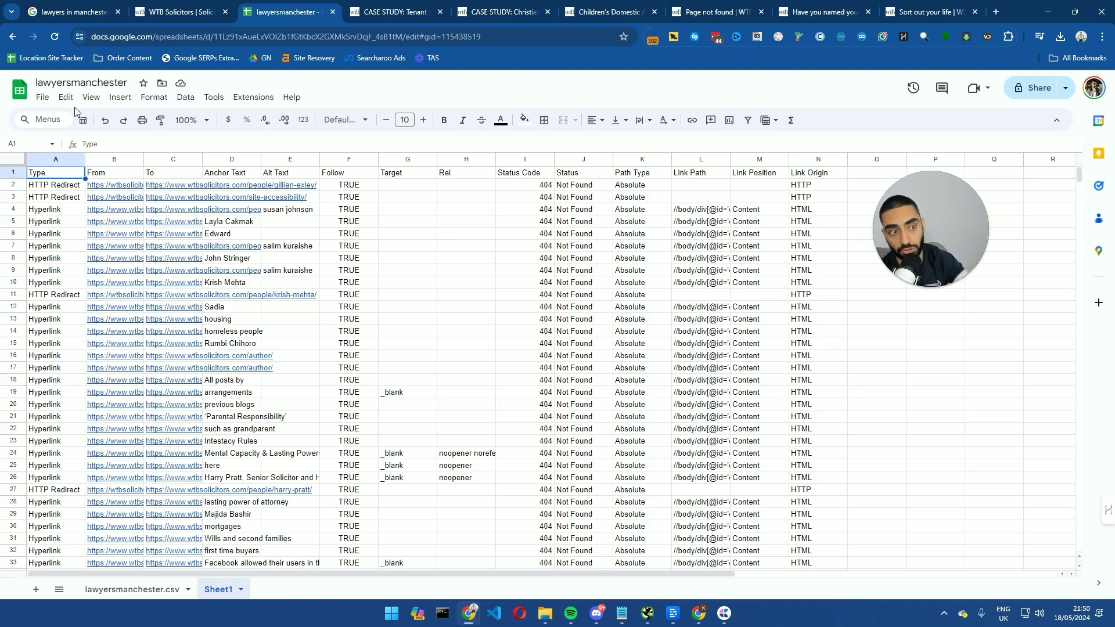
click(43, 97)
Step: Upload double301.csv into Sheet2, appending it to the current sheet
key(shift+F11)
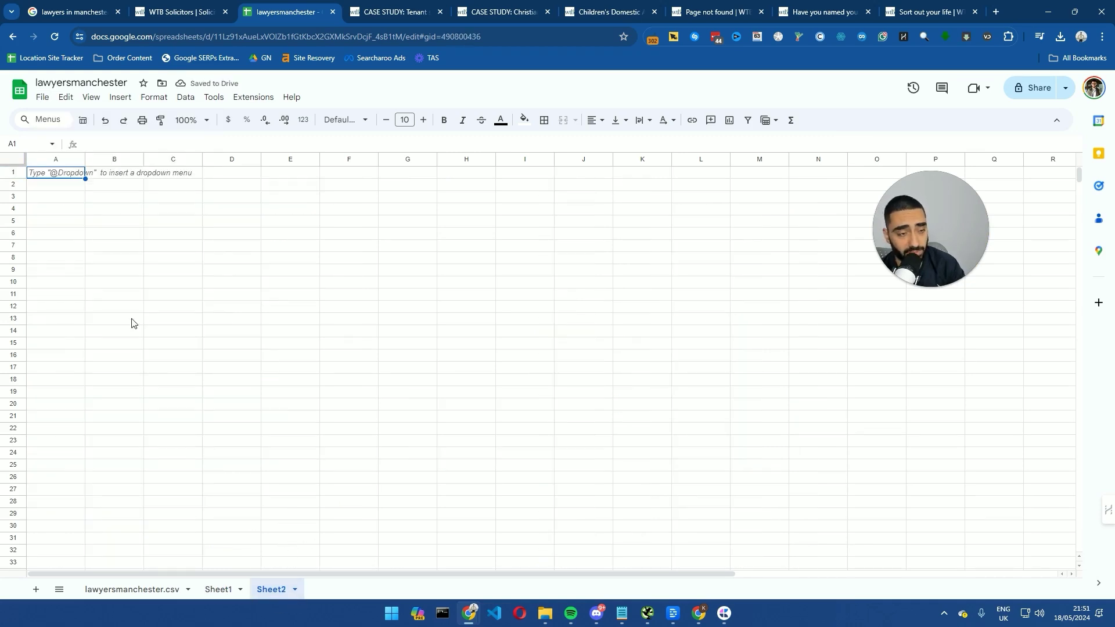
click(43, 99)
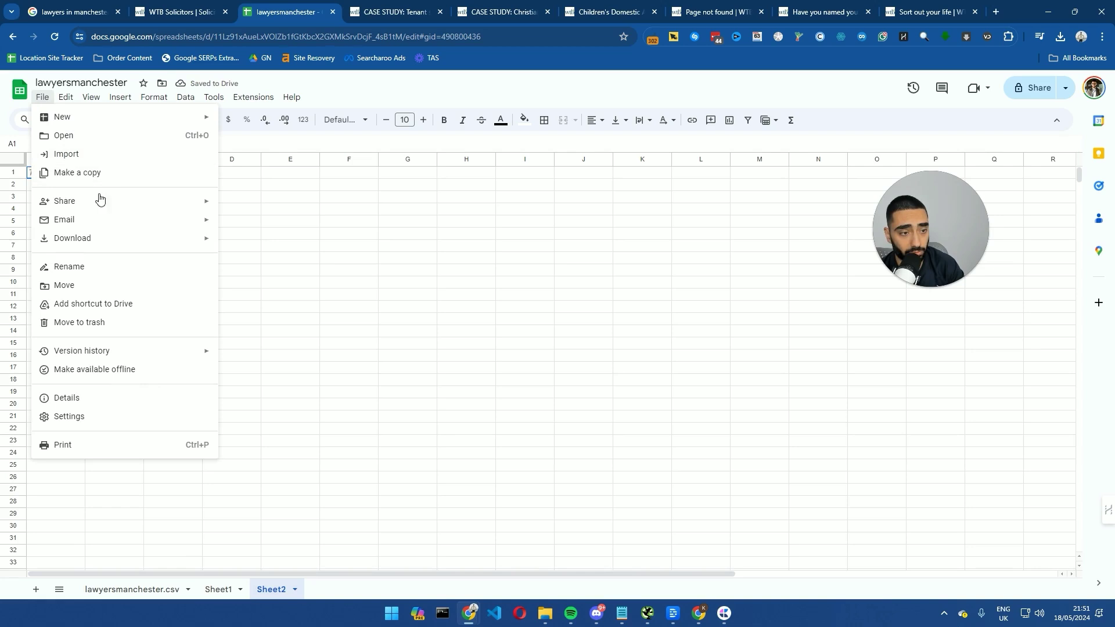
click(67, 154)
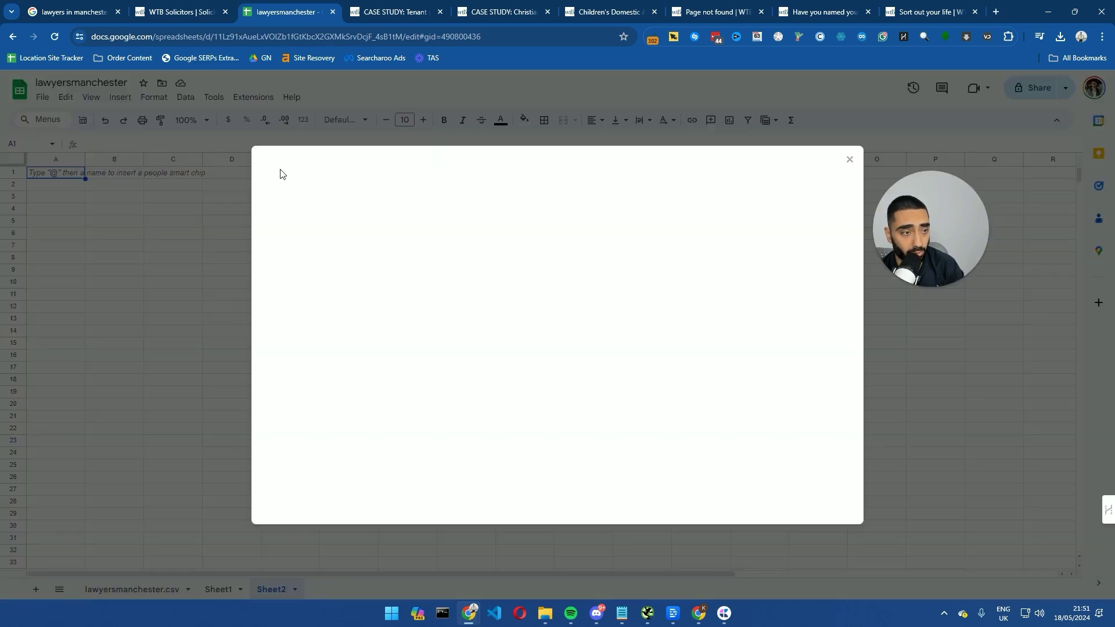
click(455, 205)
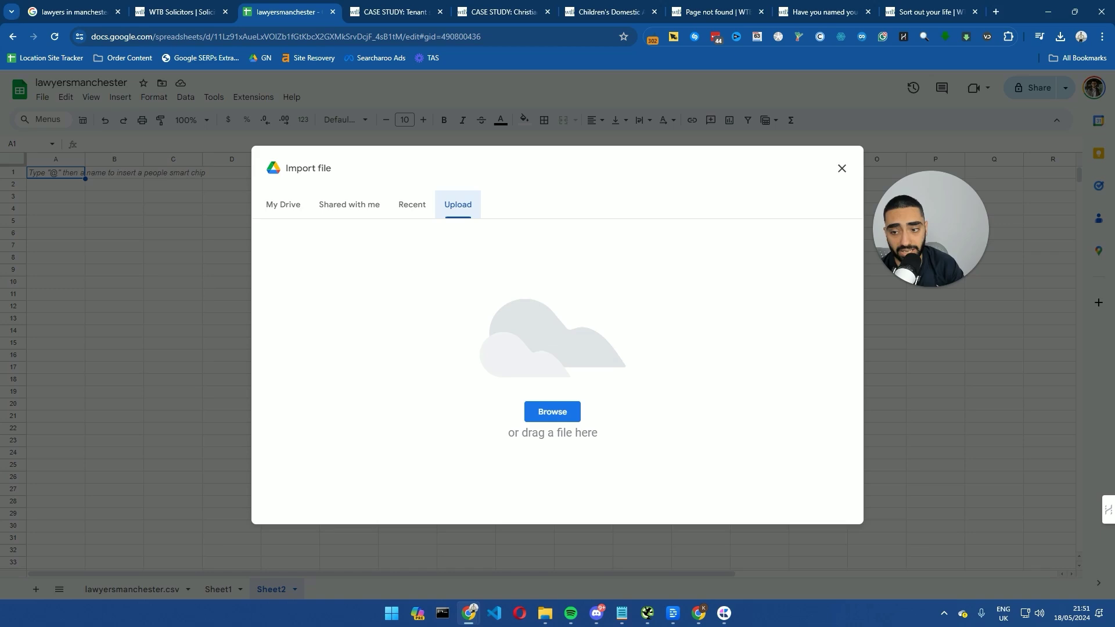
drag(507, 353, 564, 334)
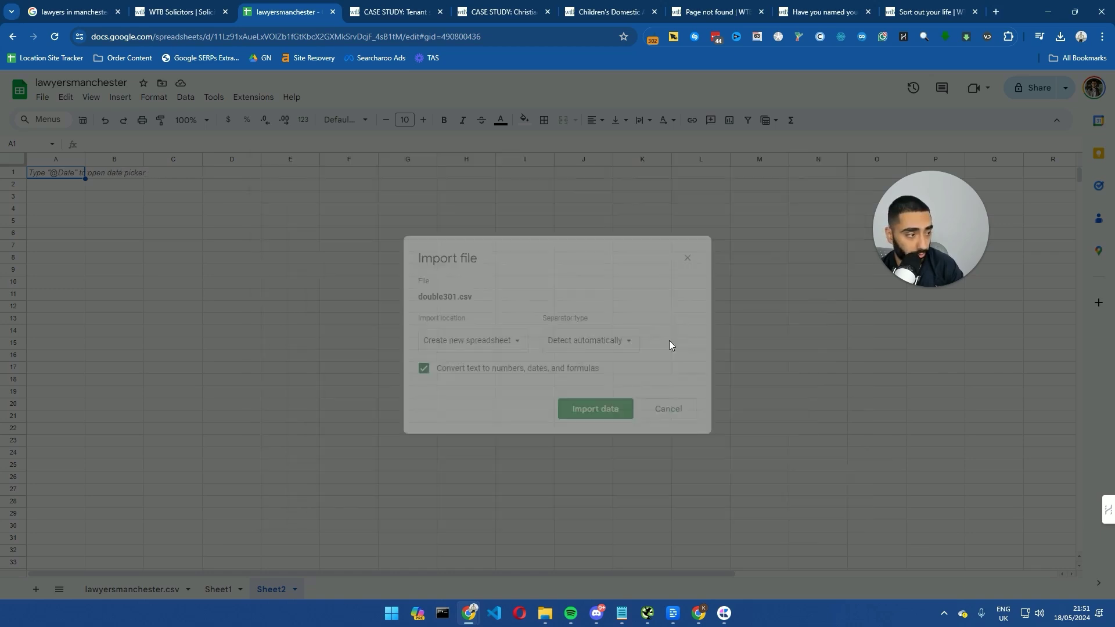
click(467, 340)
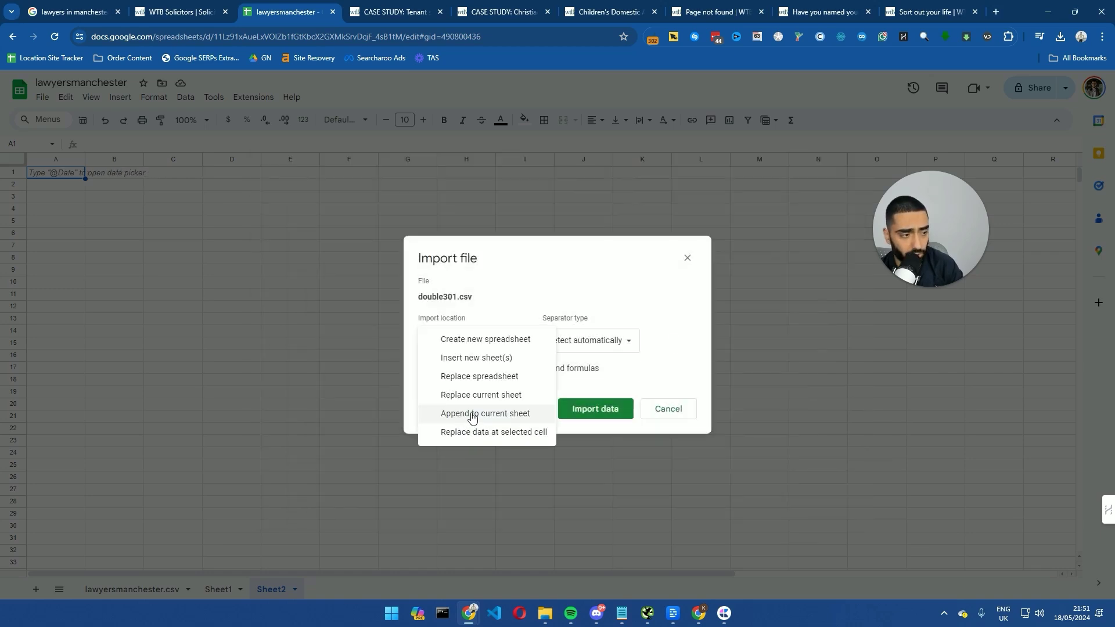
click(470, 417)
click(584, 410)
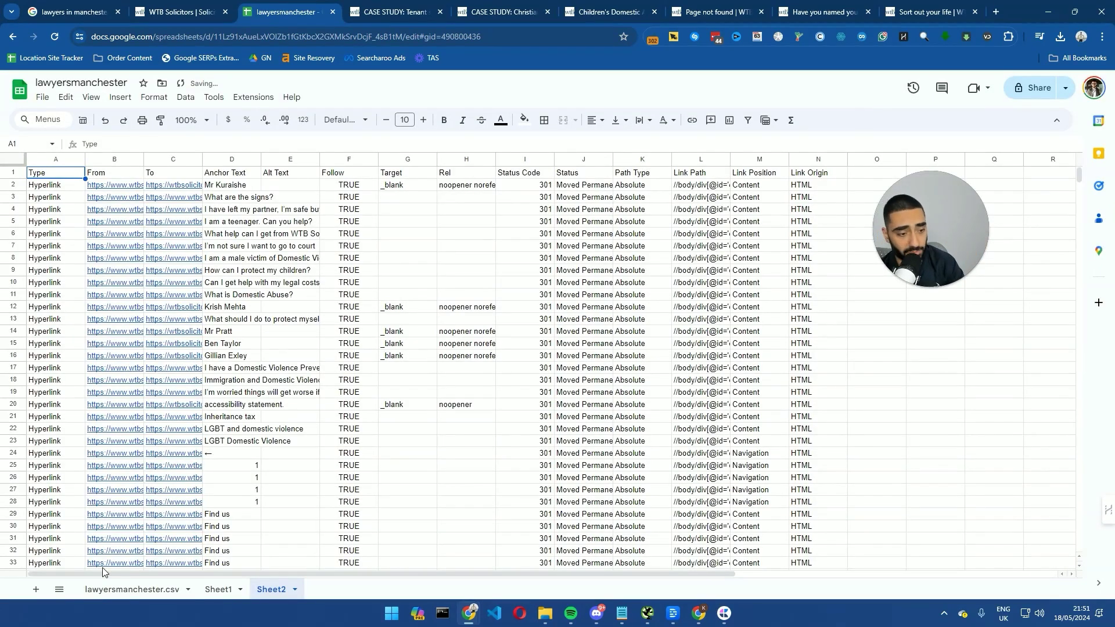
Step: Rename the lawyersmanchester.csv, Sheet1 and Sheet2 tabs to Overall Website, 404 and 301s
click(124, 589)
double_click(135, 591)
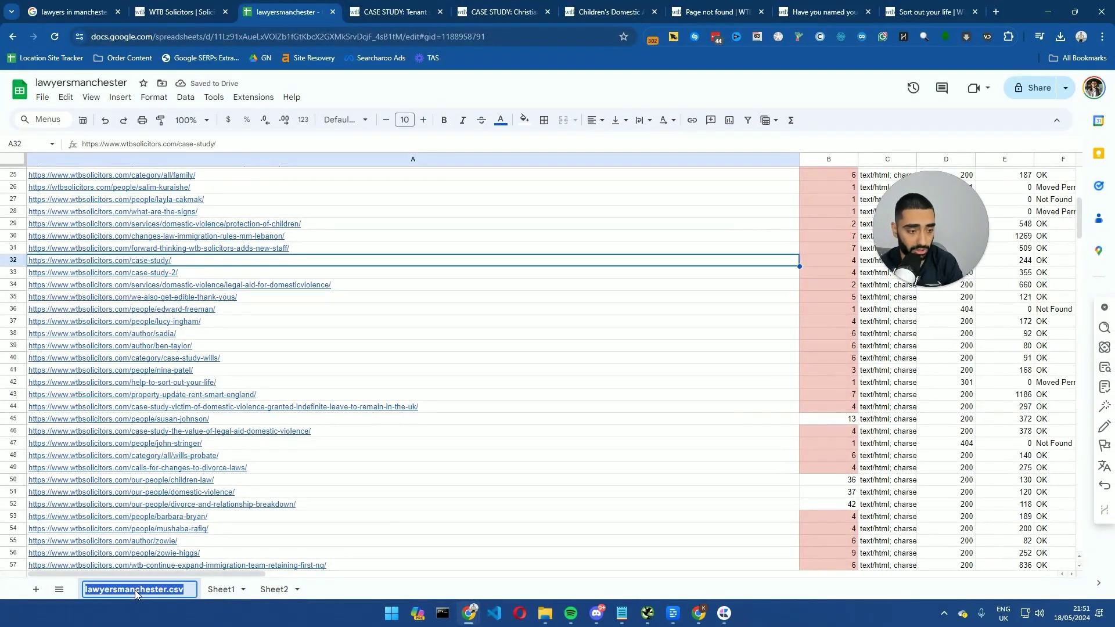
text(Overall Websit)
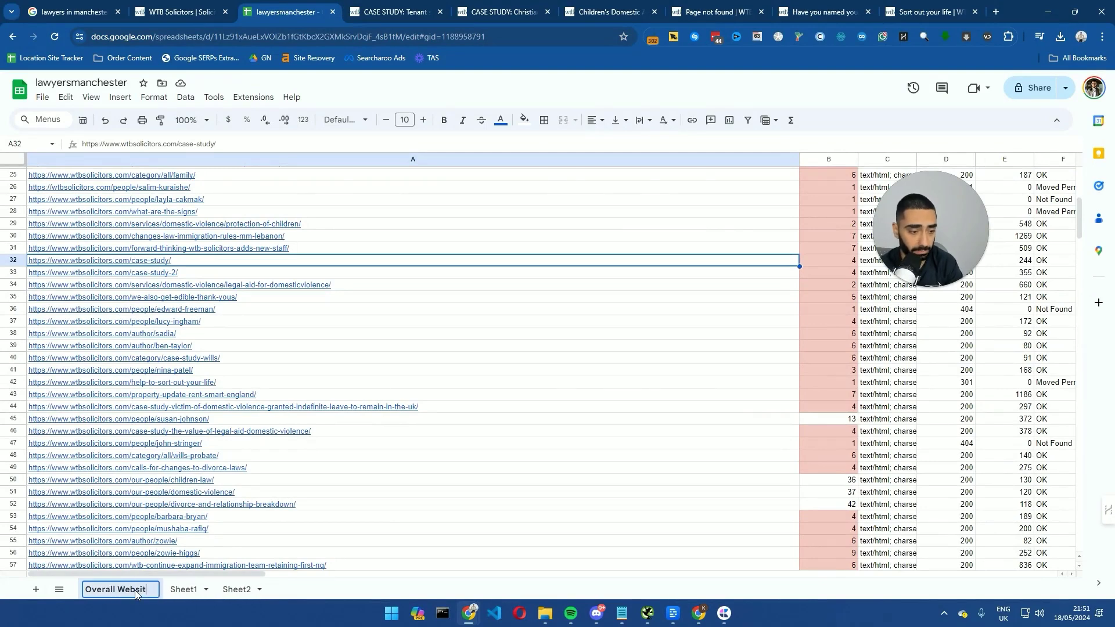
text(e)
click(180, 590)
double_click(180, 590)
text(404)
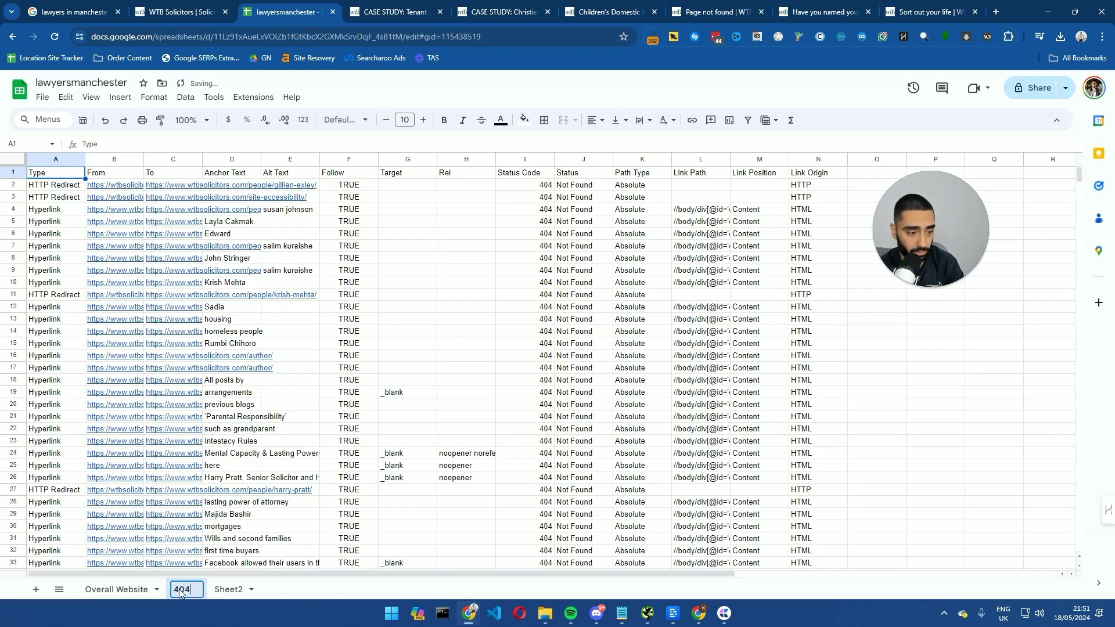
key(Return)
click(228, 590)
double_click(226, 590)
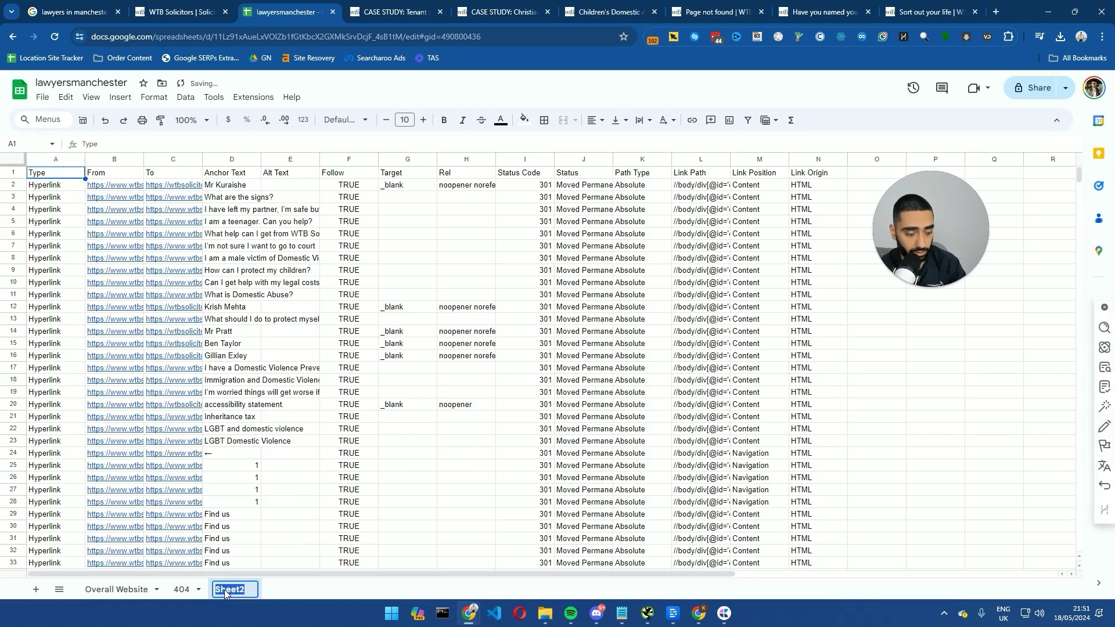
text(301s)
key(Return)
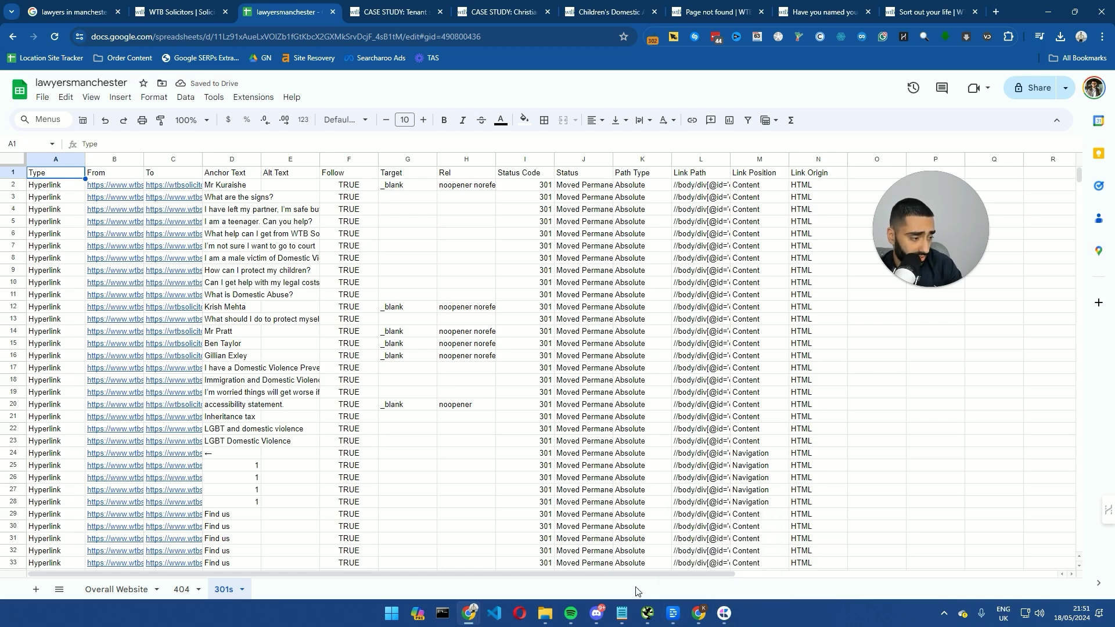
click(647, 613)
Step: Check inlinks for the largest images by size and select the 9.6 MB image's address
click(116, 60)
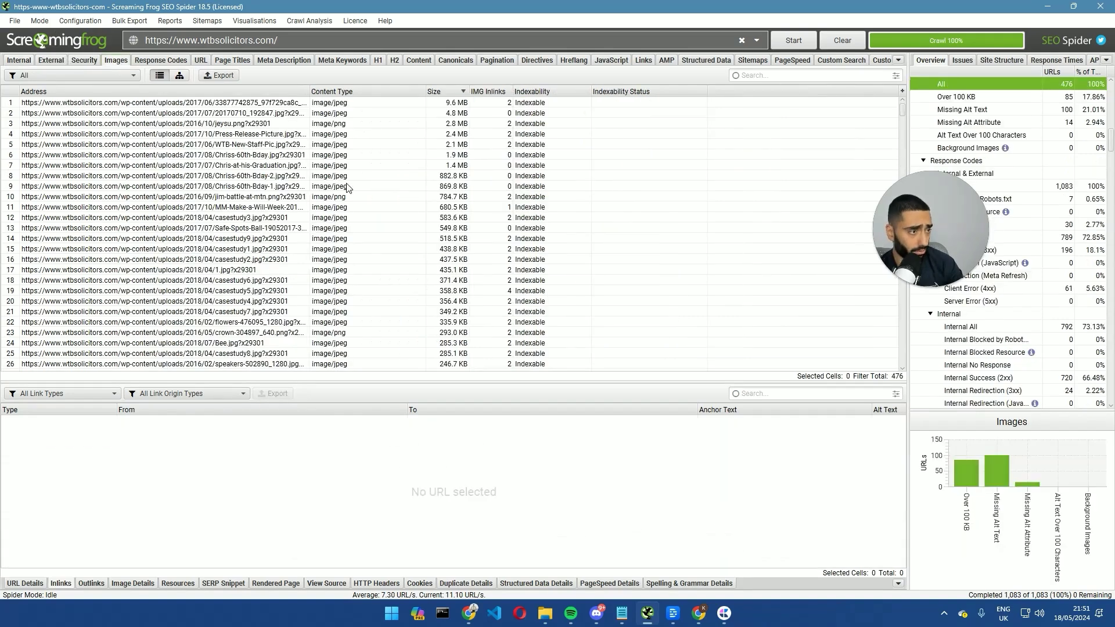
drag(442, 104, 433, 173)
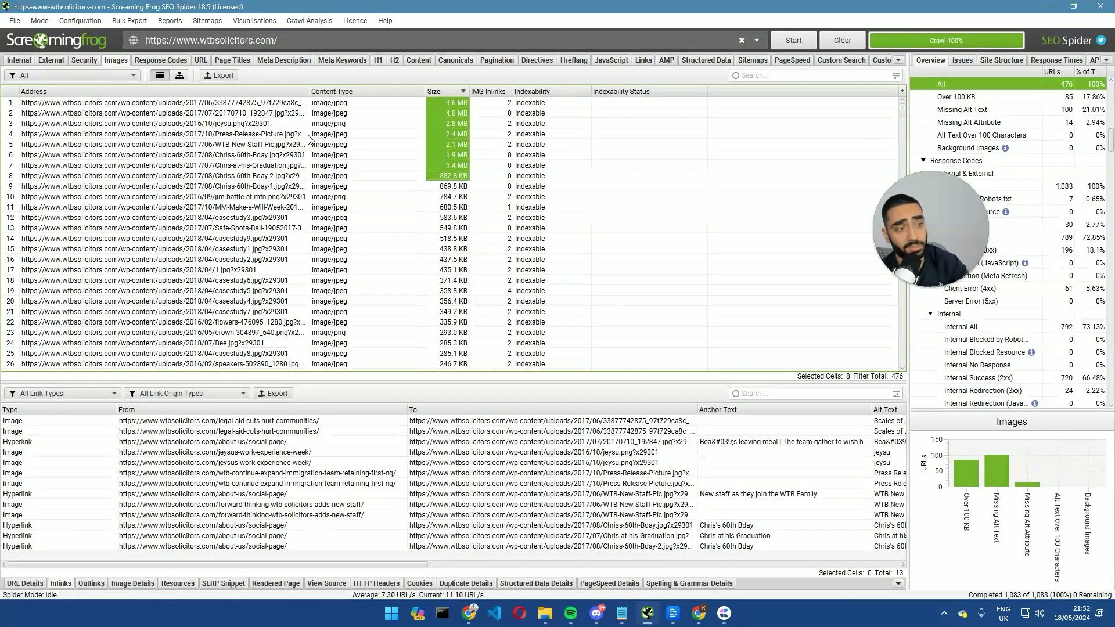
click(275, 103)
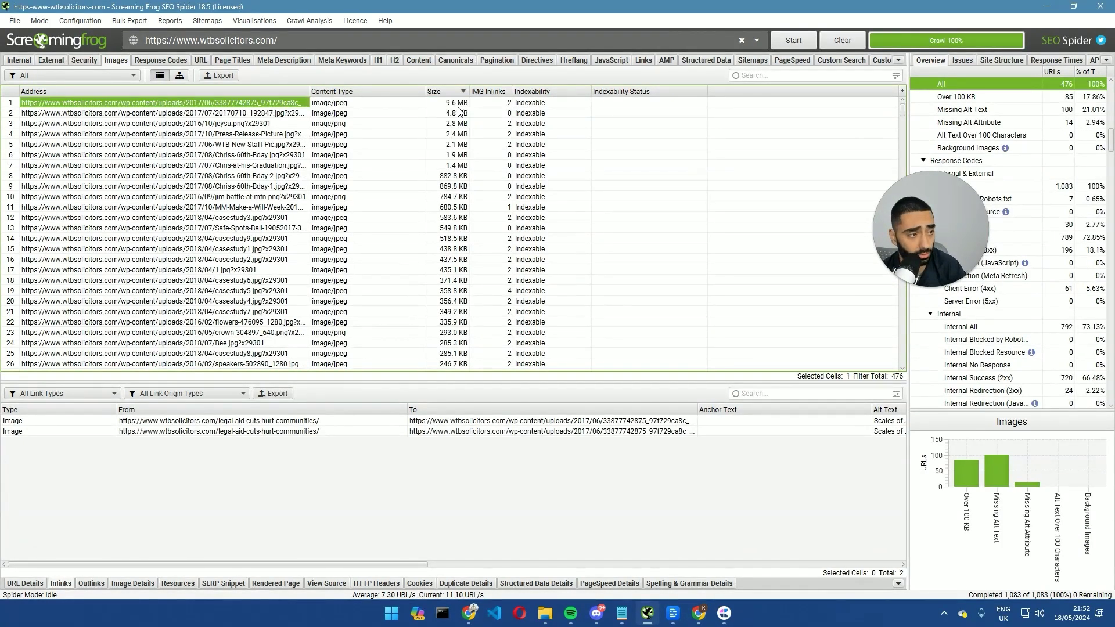
mouse_move(456, 109)
mouse_down()
mouse_move(453, 318)
mouse_move(446, 120)
mouse_up()
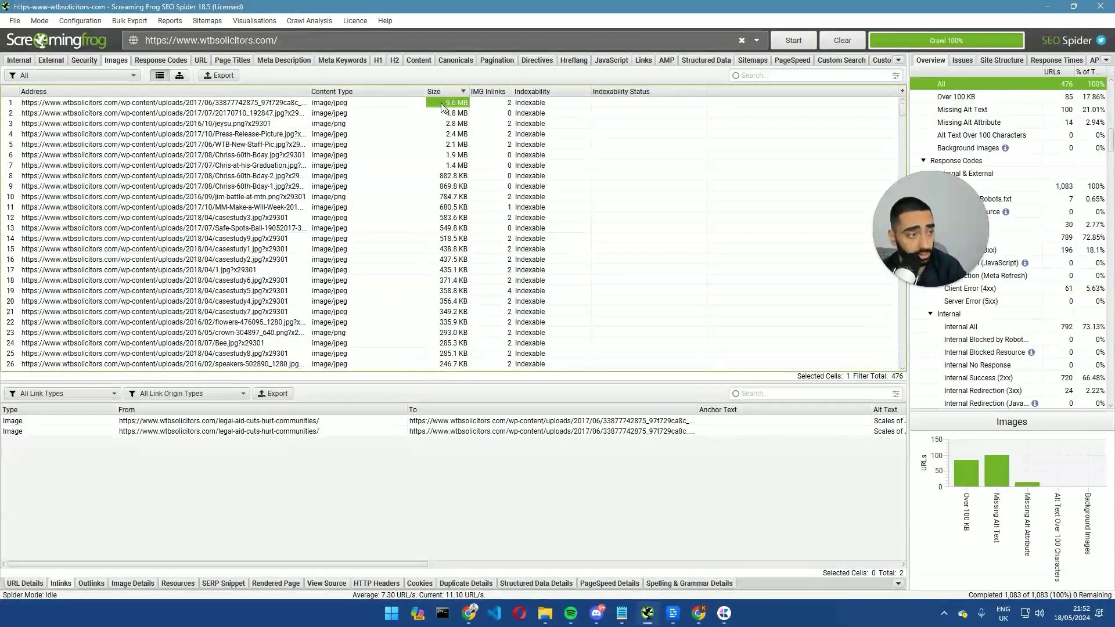
click(152, 105)
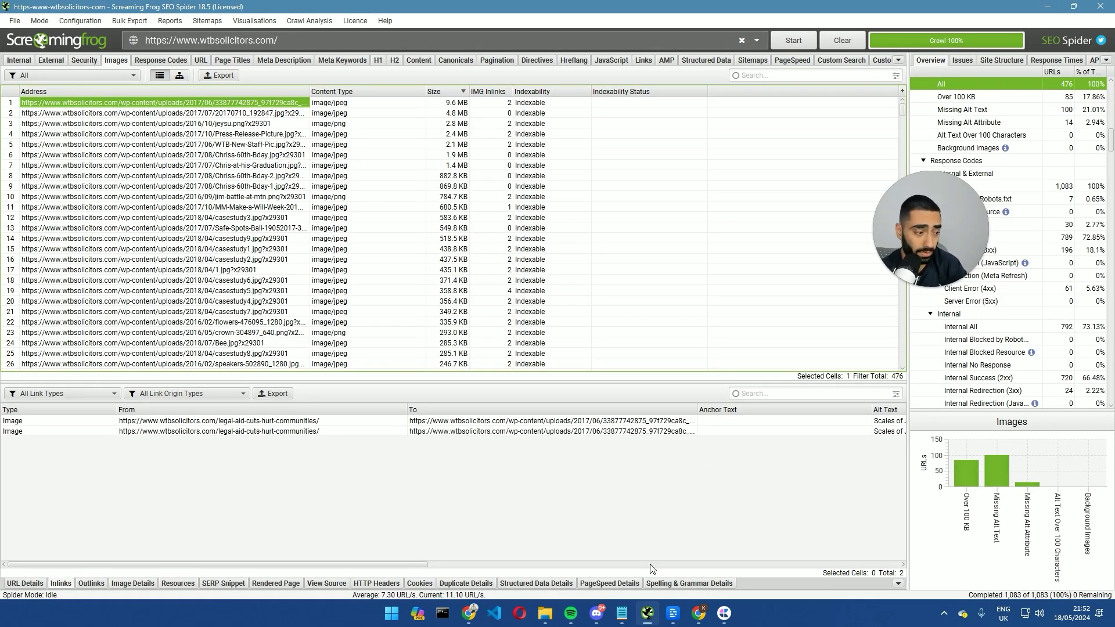
click(648, 614)
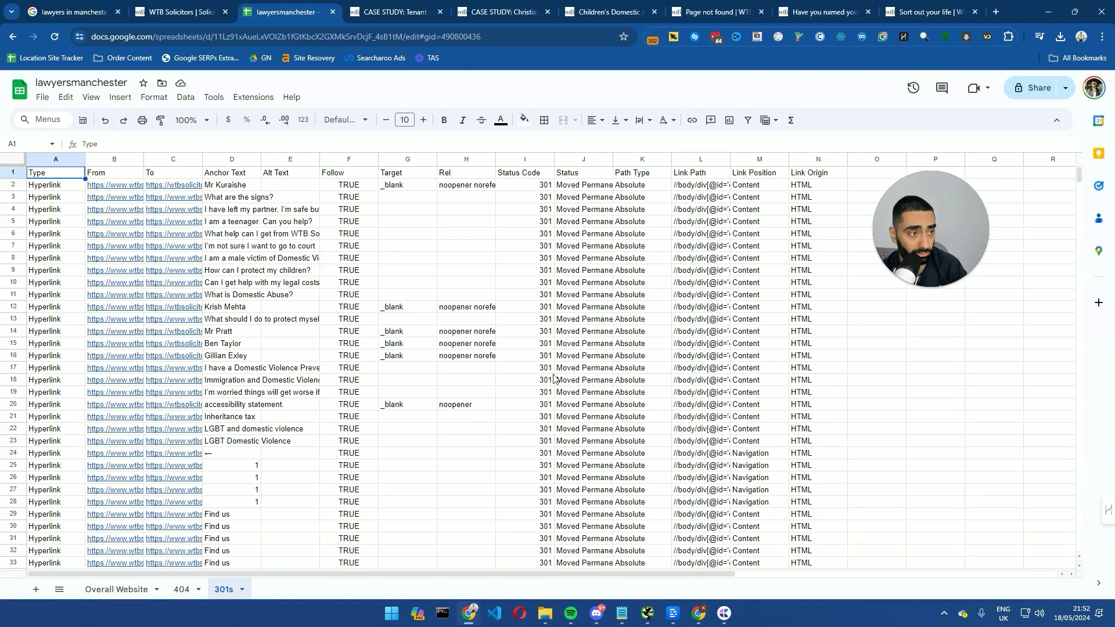
Step: Paste the 9.6 MB image address into the tenant case-study tab and inspect the scales image
click(380, 14)
click(374, 39)
right_click(375, 38)
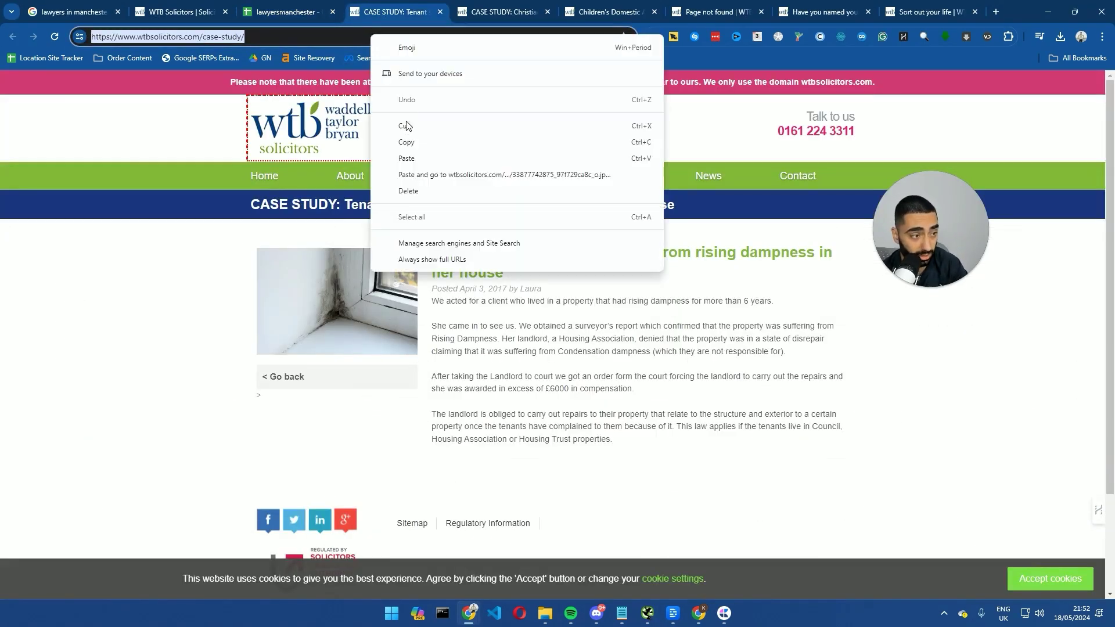
click(424, 174)
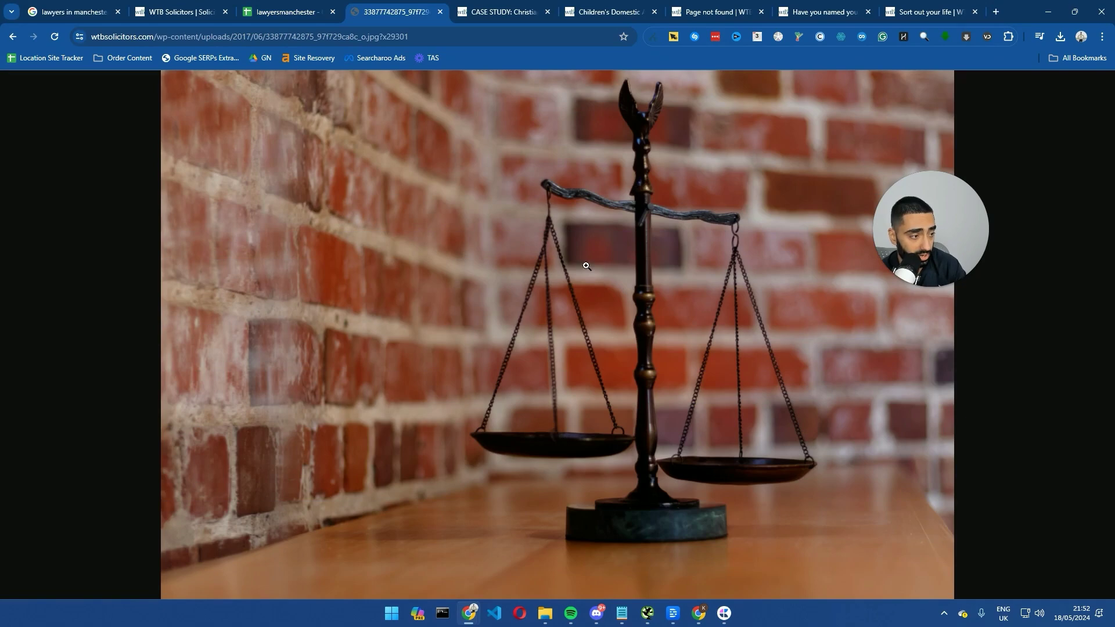
right_click(447, 236)
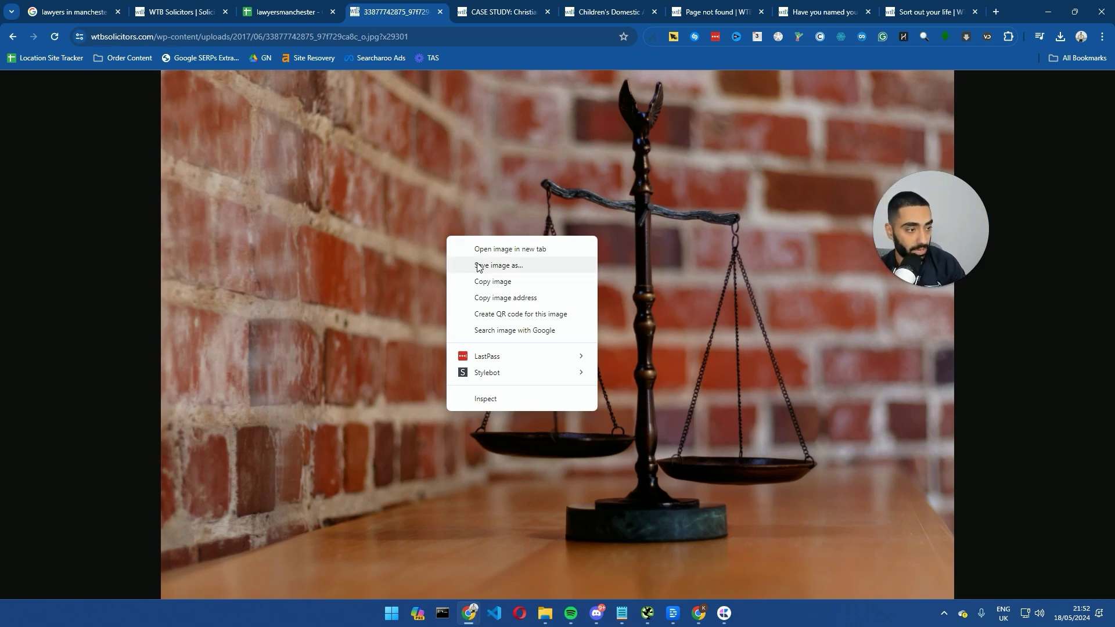
click(321, 214)
click(492, 131)
click(492, 130)
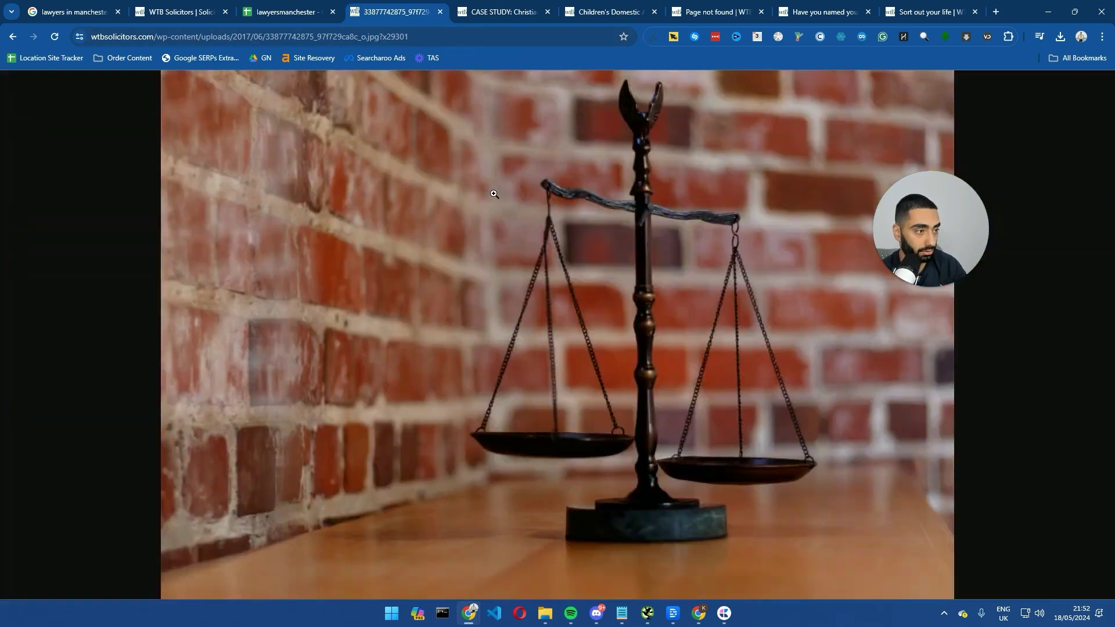
click(500, 11)
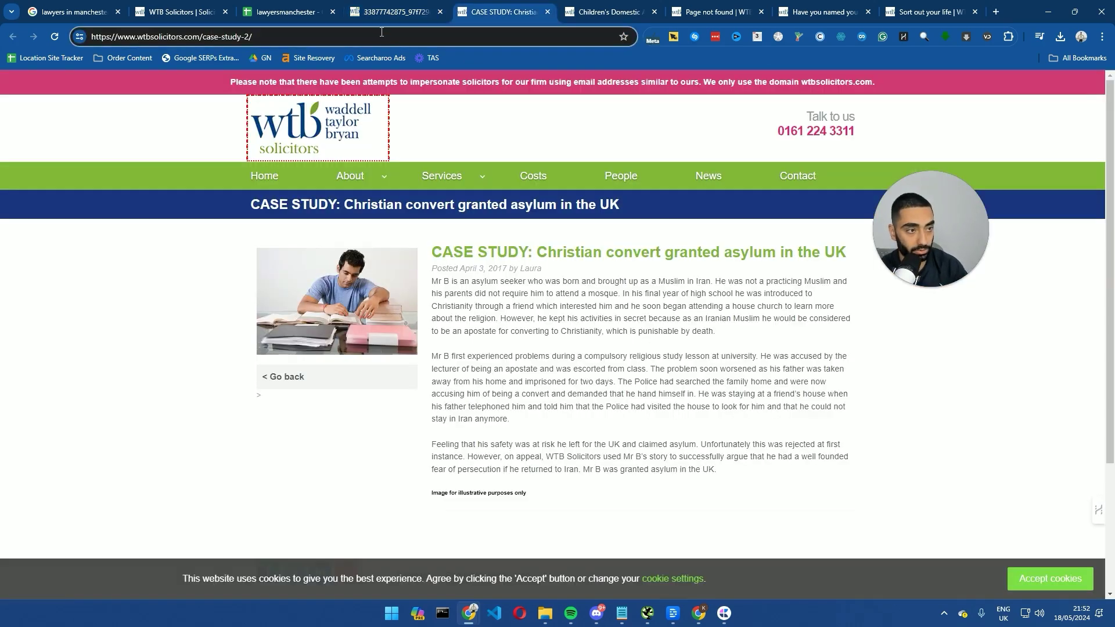
Step: Search Google for 'image compressor' and open the Optimizilla result in a new tab
key(ctrl+a)
text(google)
key(Return)
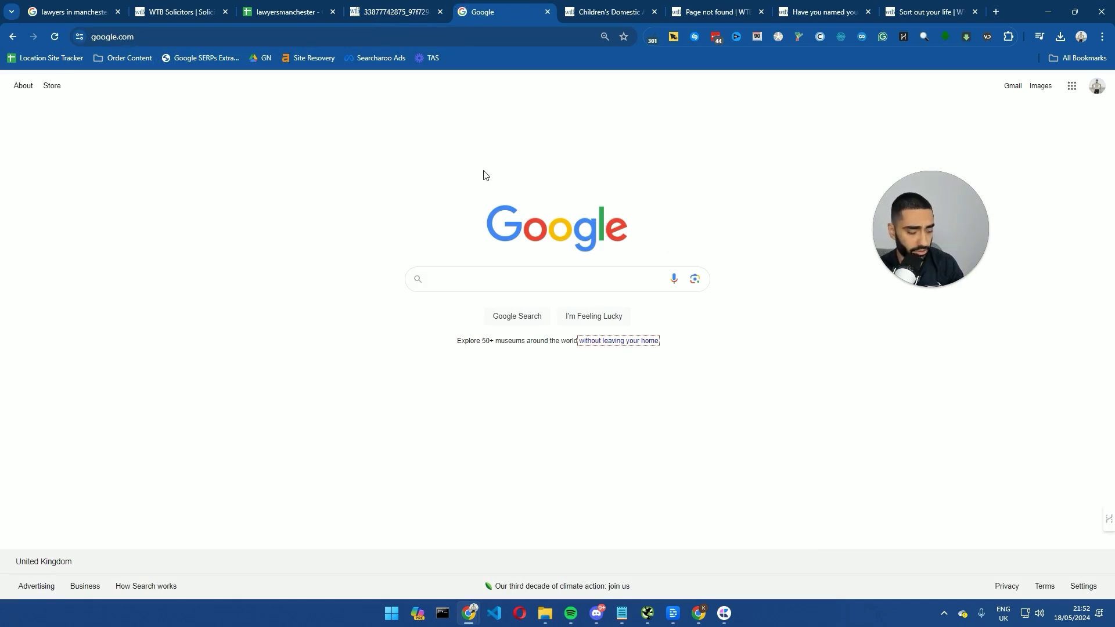
text(image co)
key(Down)
key(Return)
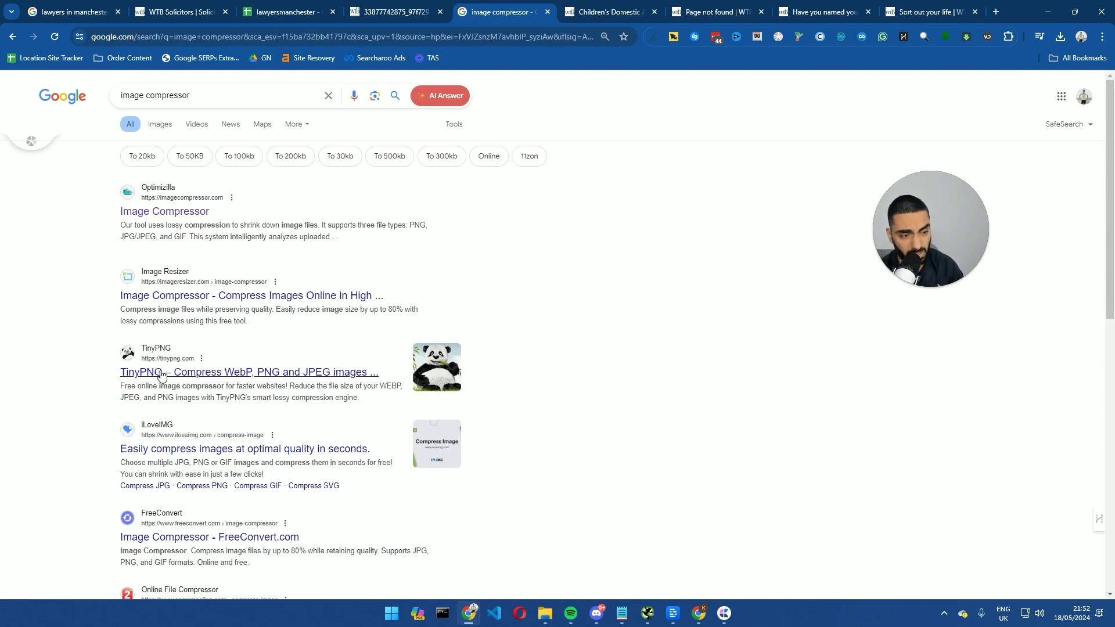
middle_click(165, 212)
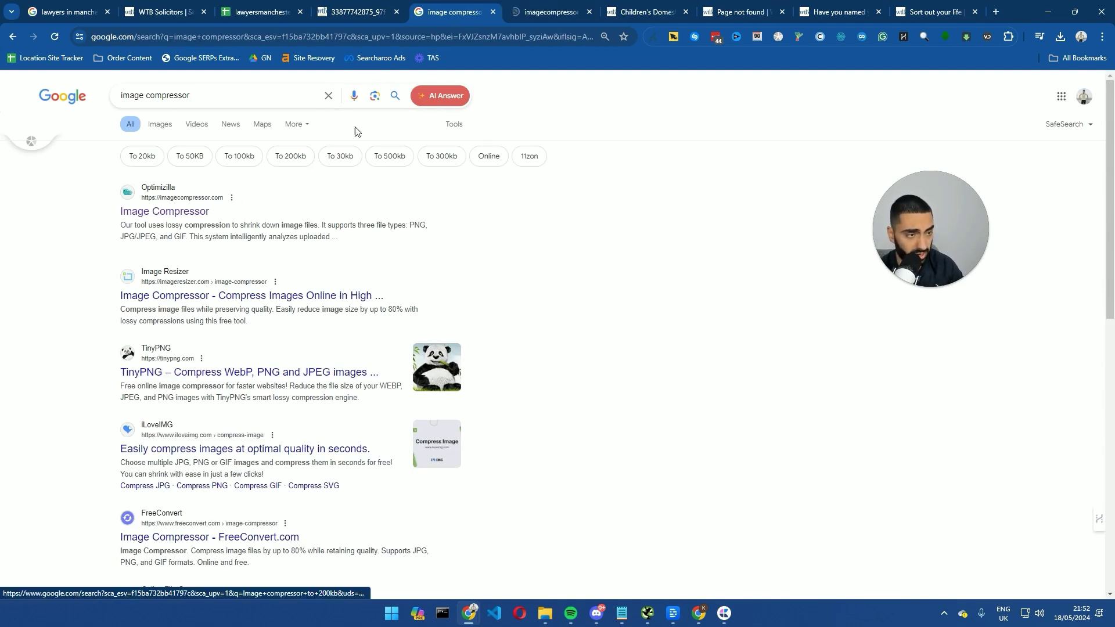
Step: Save the 9.6 MB scales-of-justice photo to the computer
click(520, 15)
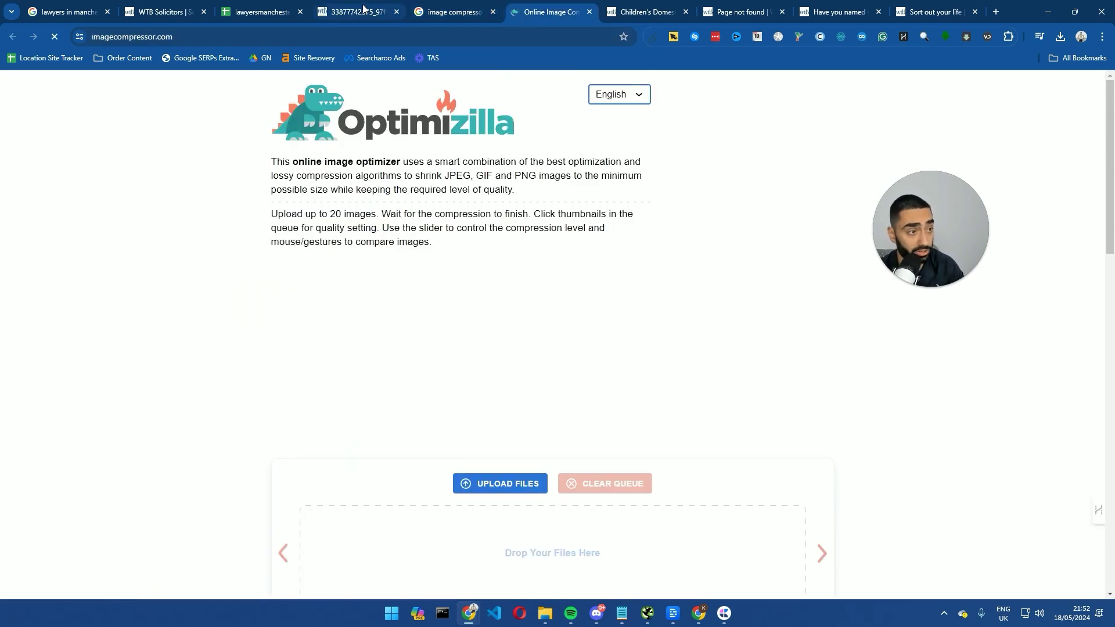
click(355, 11)
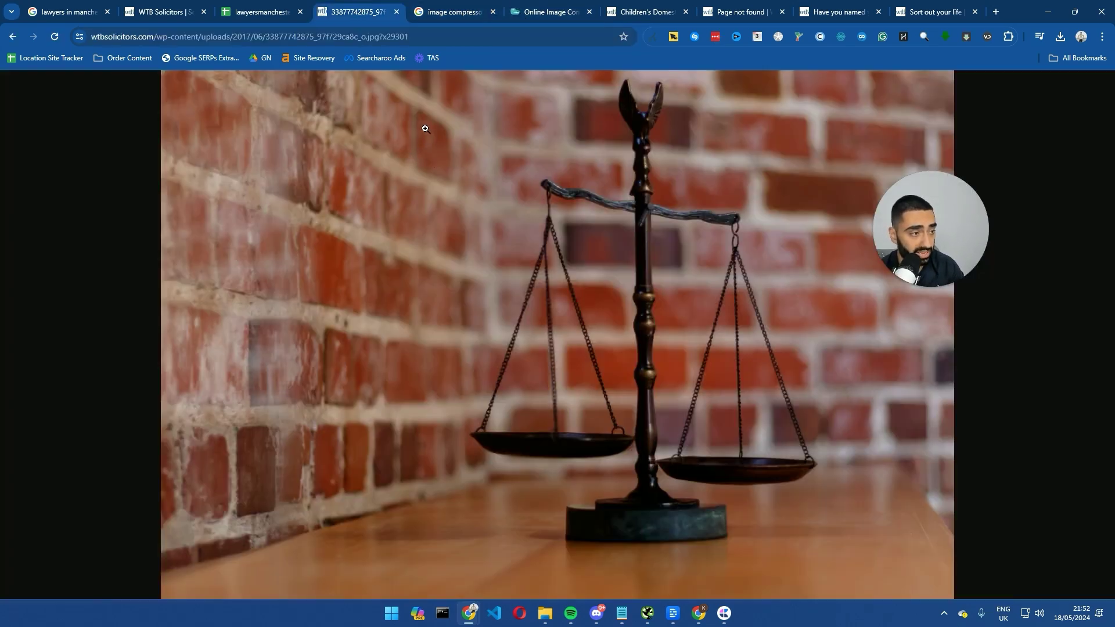
key(ctrl+Tab)
key(ctrl+Tab)
scroll(423, 447, down, 7)
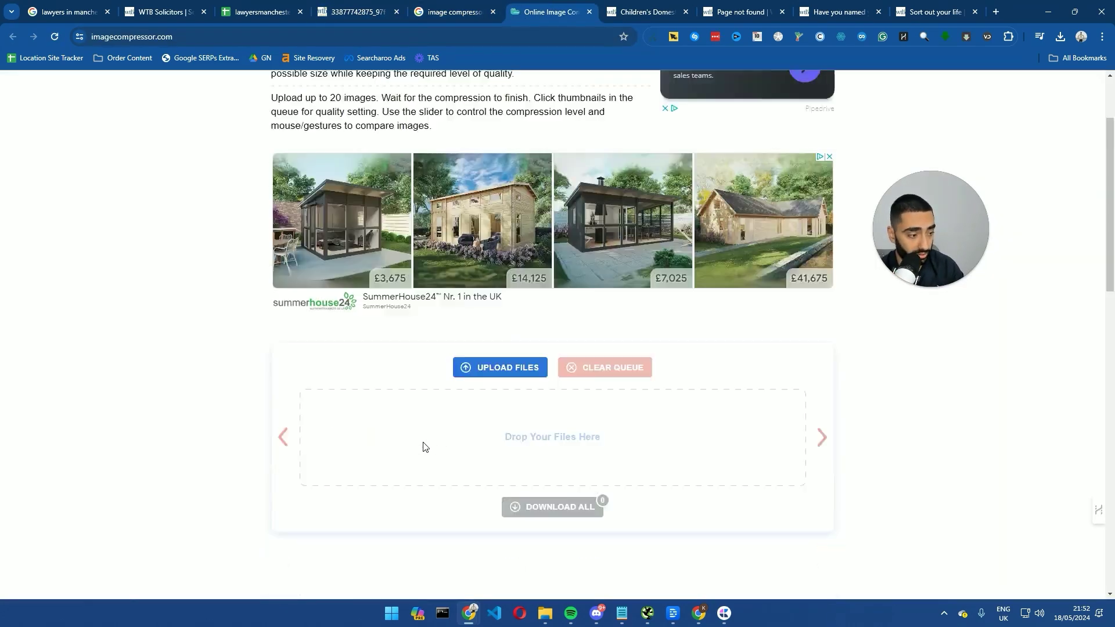
scroll(517, 262, up, 2)
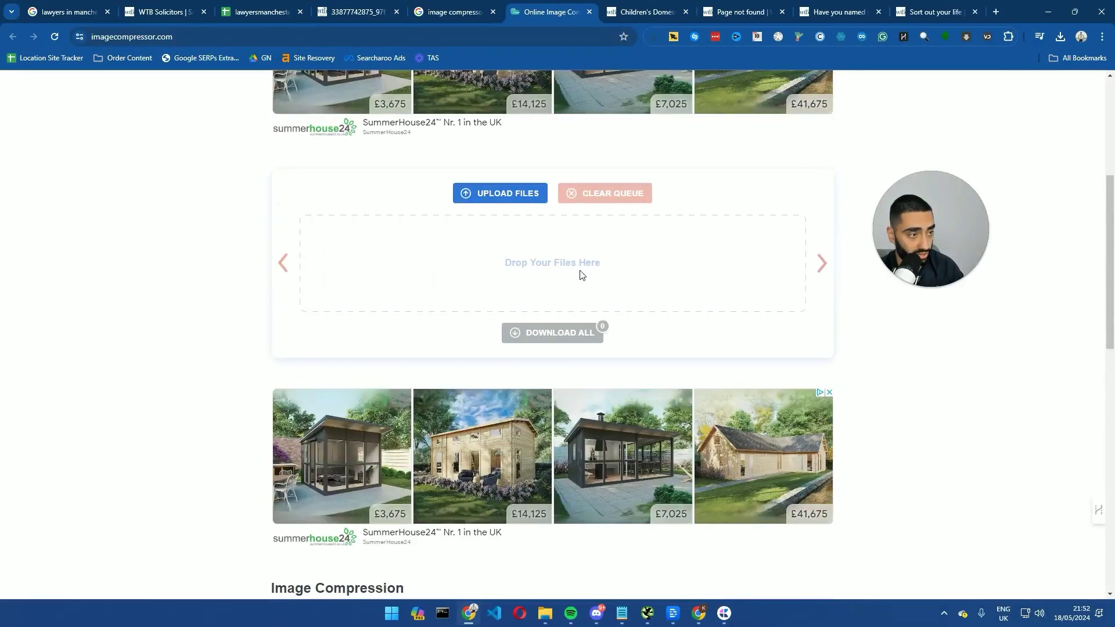
click(432, 12)
key(ctrl+shift+Tab)
right_click(441, 251)
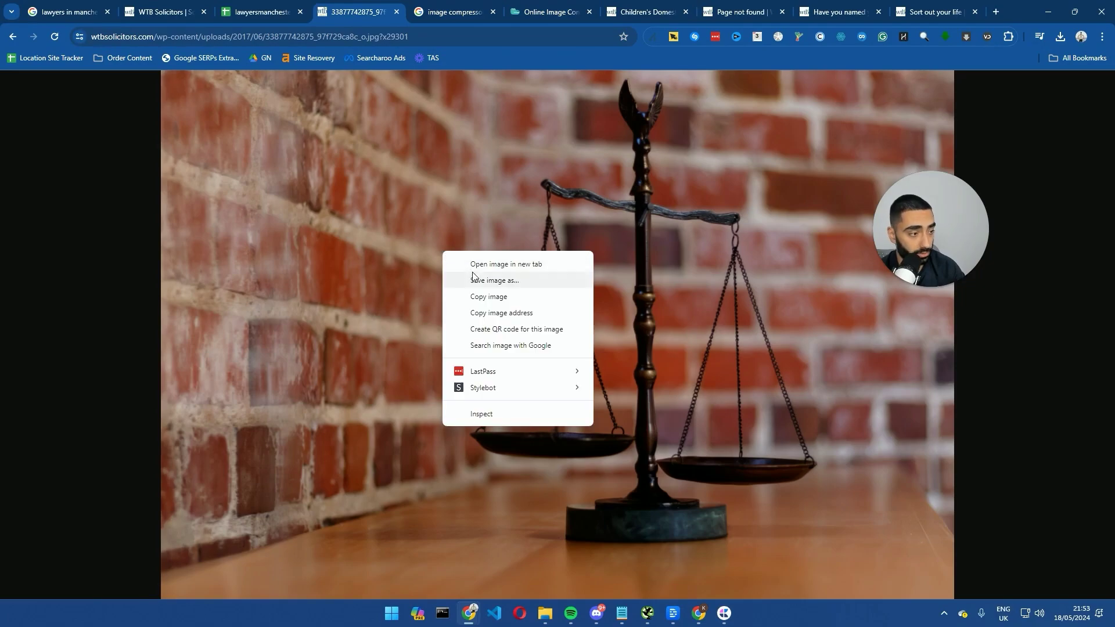
click(472, 277)
key(Return)
Step: Add the scales photo to Optimizilla and apply quality 62, reducing it to 447 KB
key(ctrl+Tab)
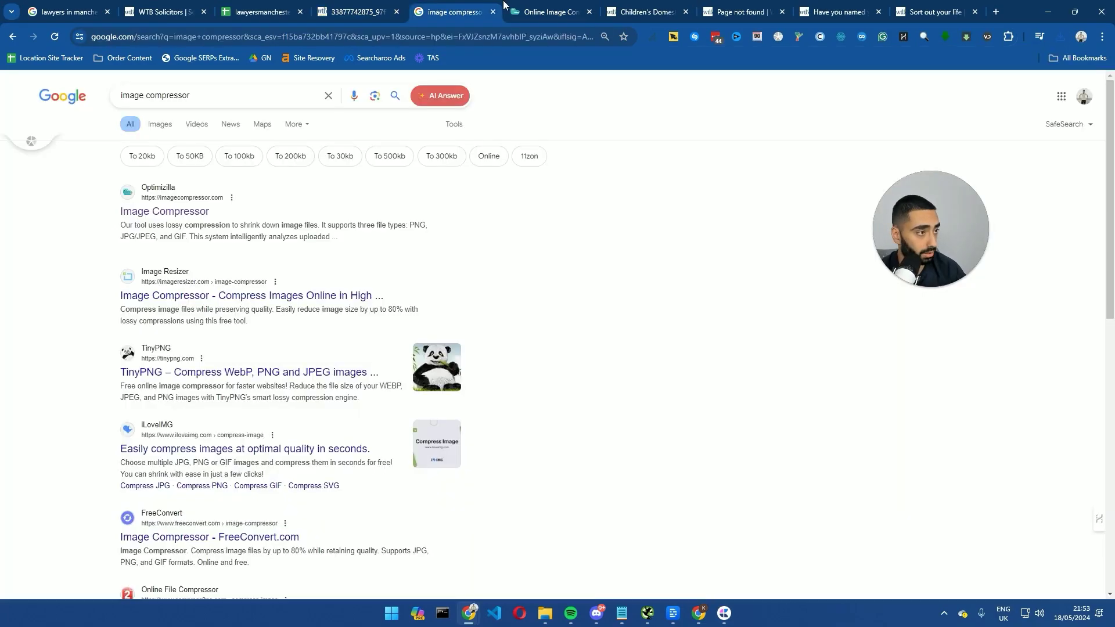
key(ctrl+Tab)
click(1060, 36)
drag(988, 81, 386, 252)
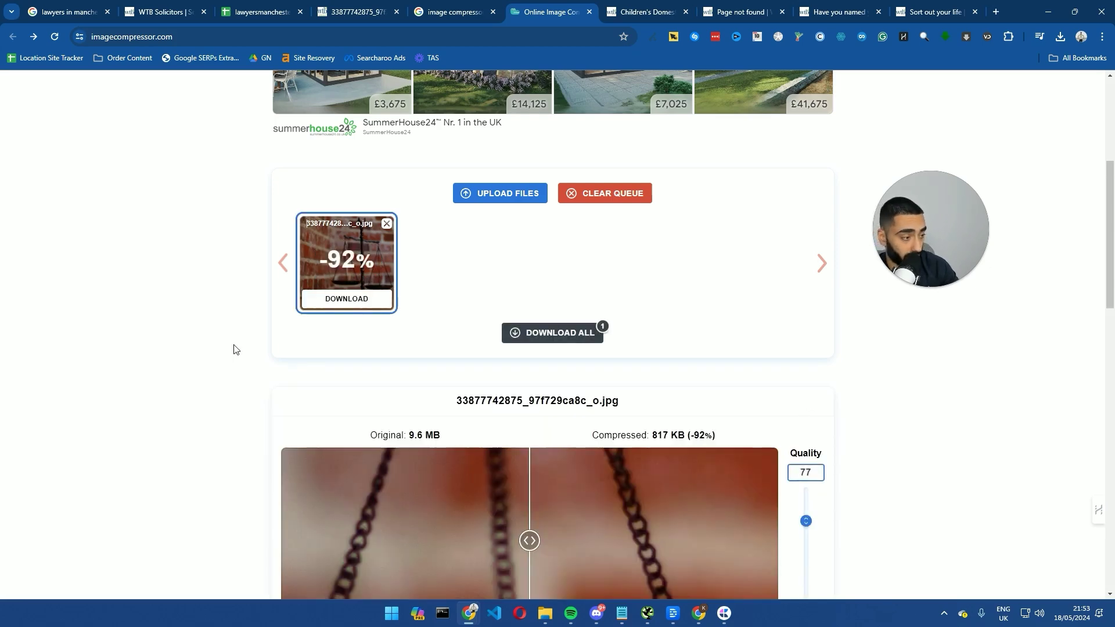
scroll(233, 349, down, 3)
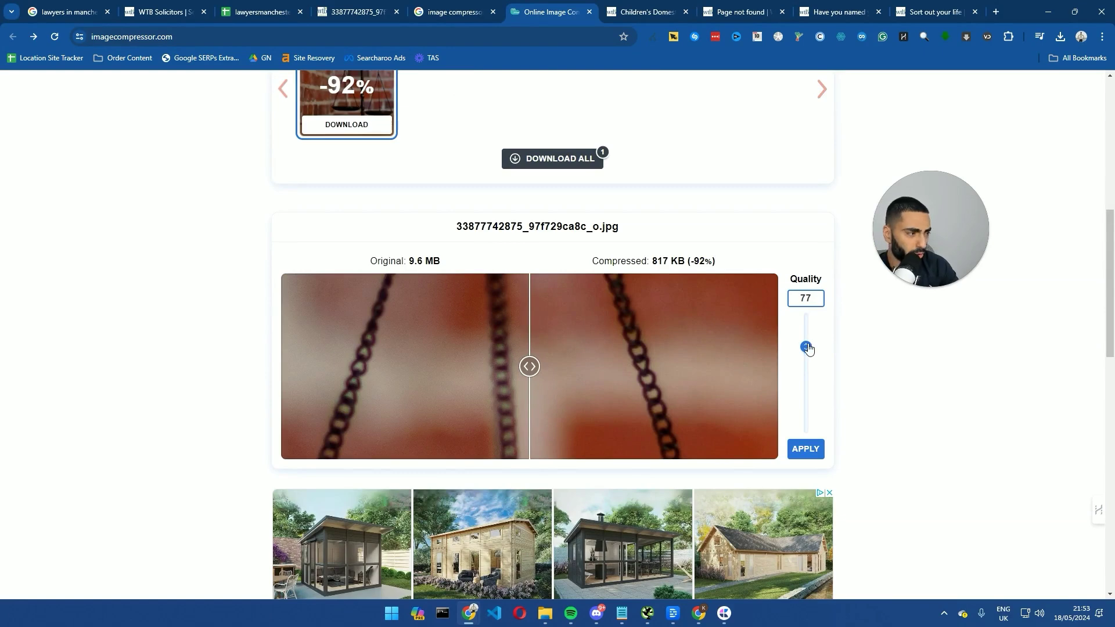
drag(806, 346, 815, 372)
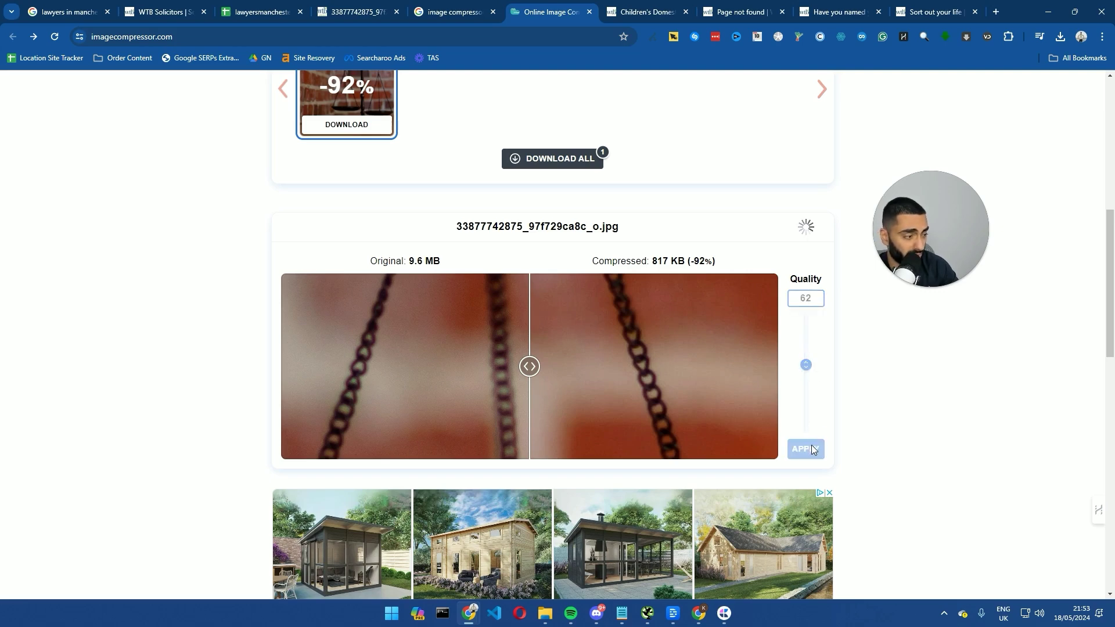
drag(645, 262, 675, 265)
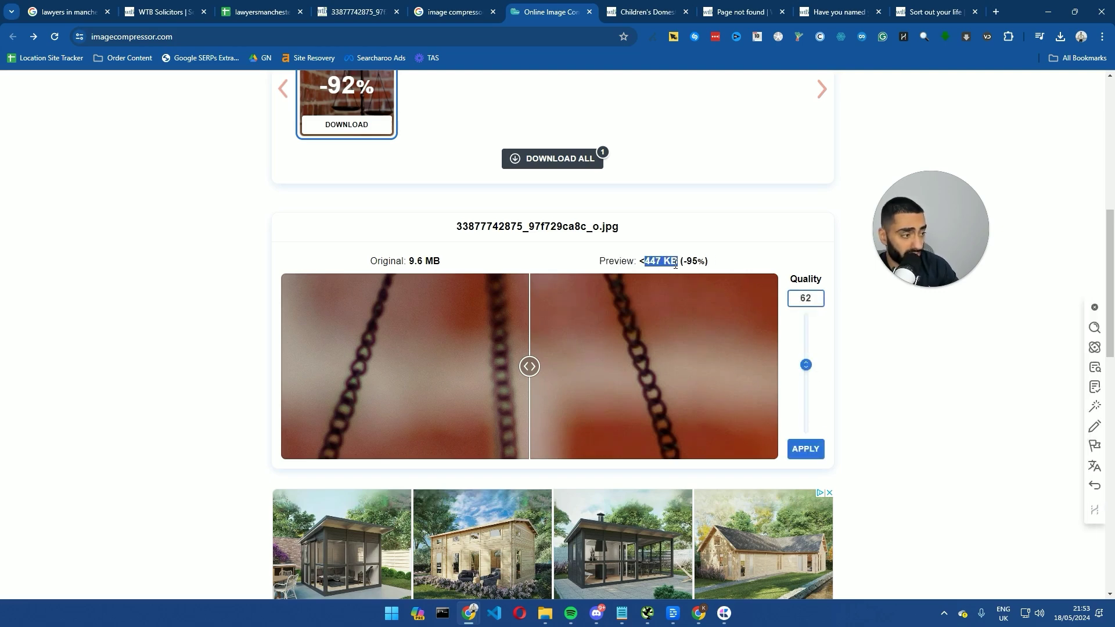
click(808, 453)
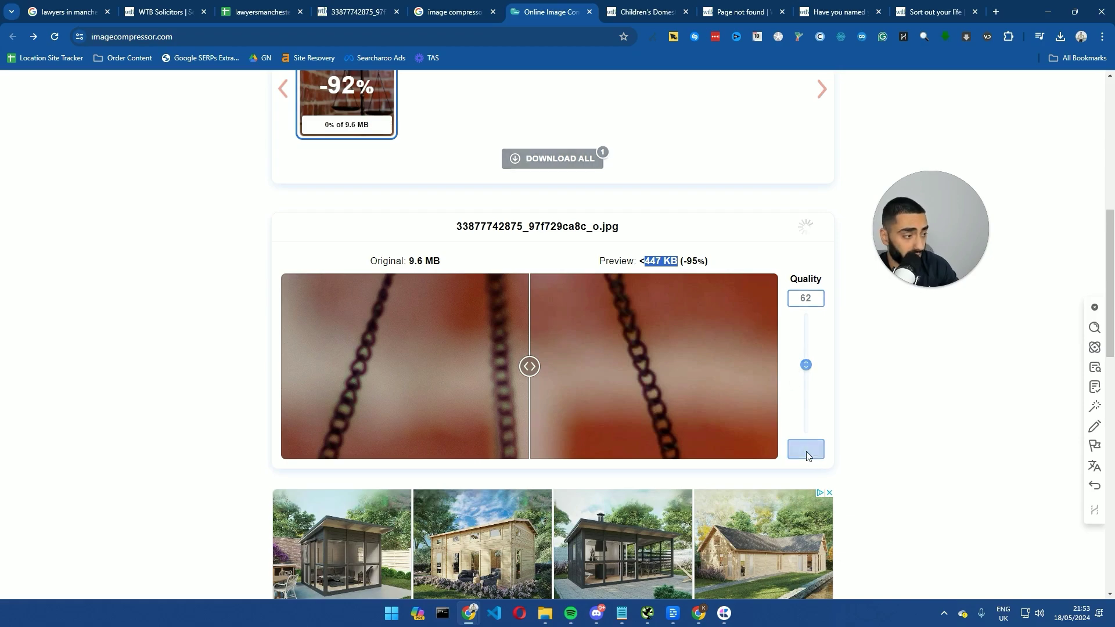
Step: Download the compressed scales photo as the -min.jpg file
scroll(917, 369, down, 3)
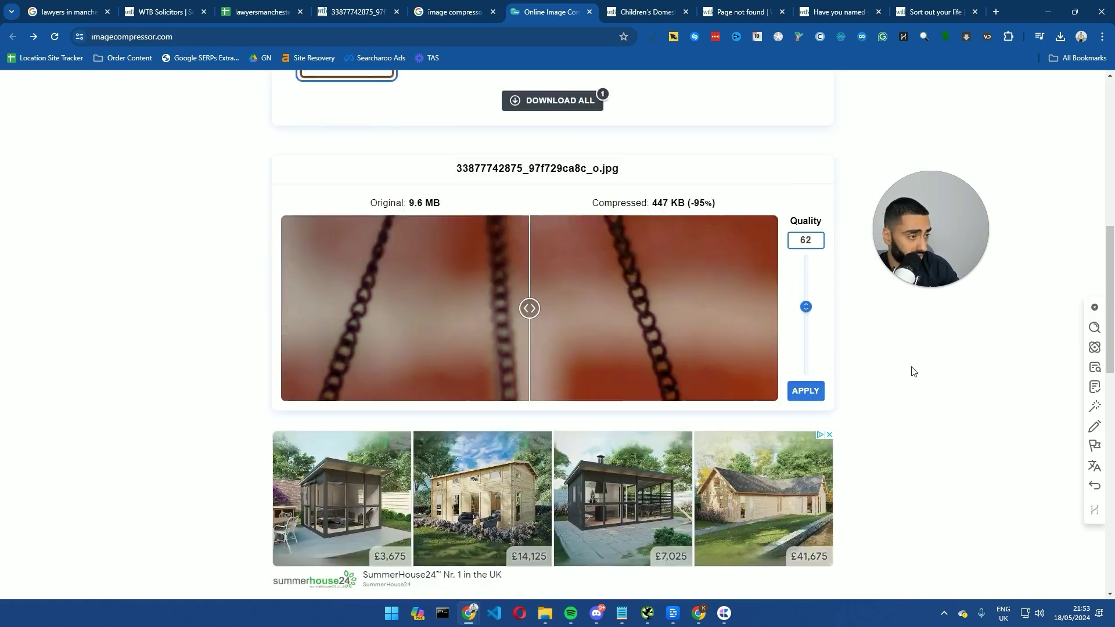
scroll(577, 268, up, 4)
click(360, 191)
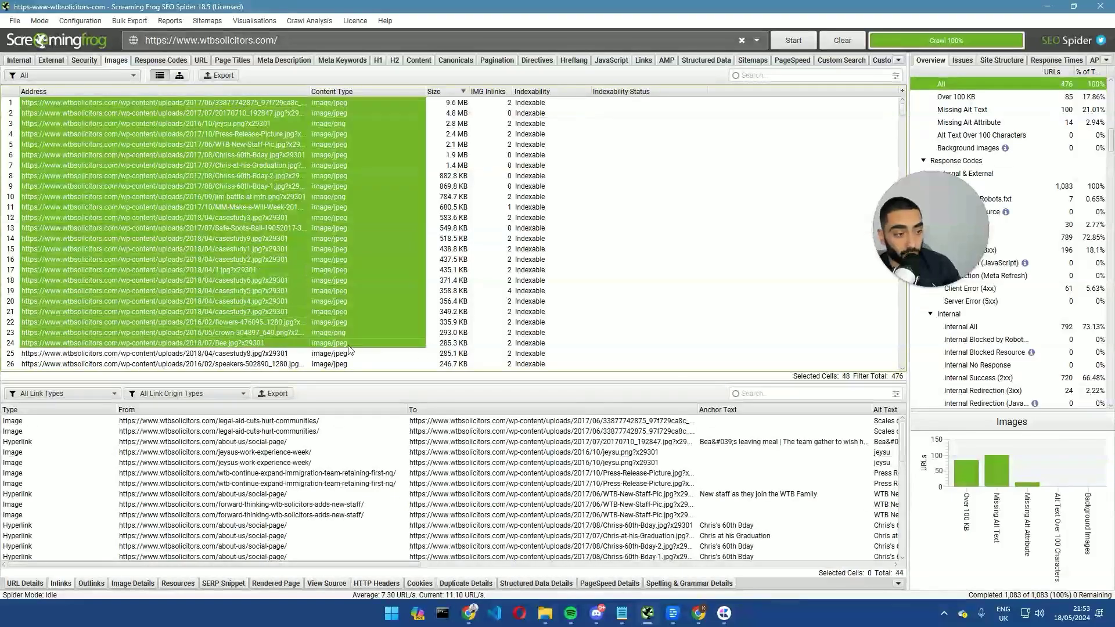
drag(372, 348, 304, 319)
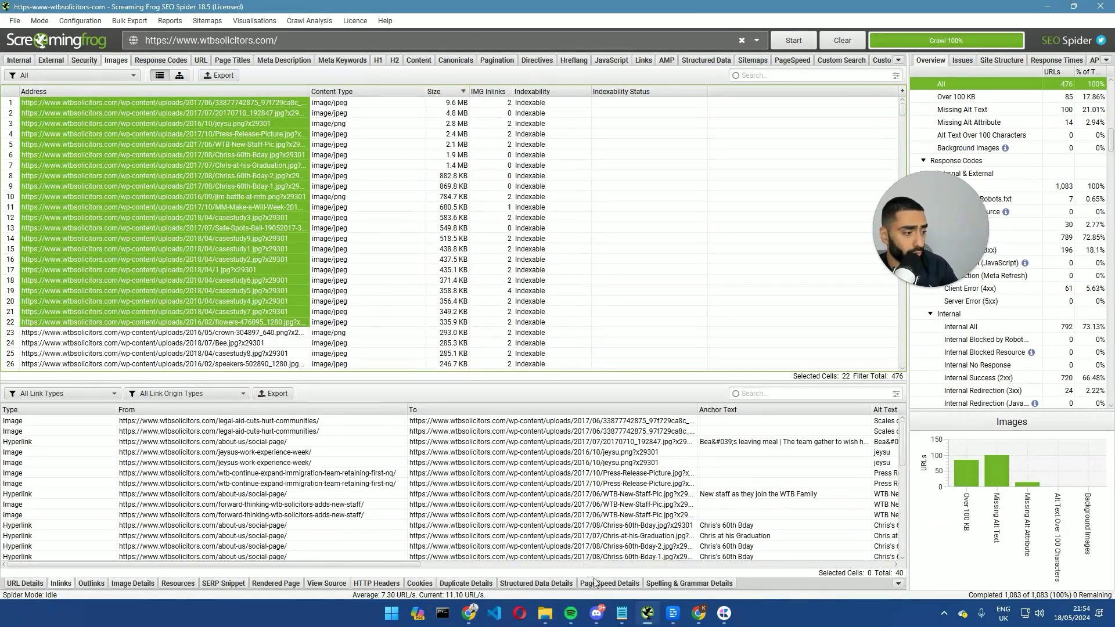
Step: Return to Screaming Frog's Images table and widen the Overview panel showing 85 images over 100 KB
click(647, 615)
key(ctrl+3)
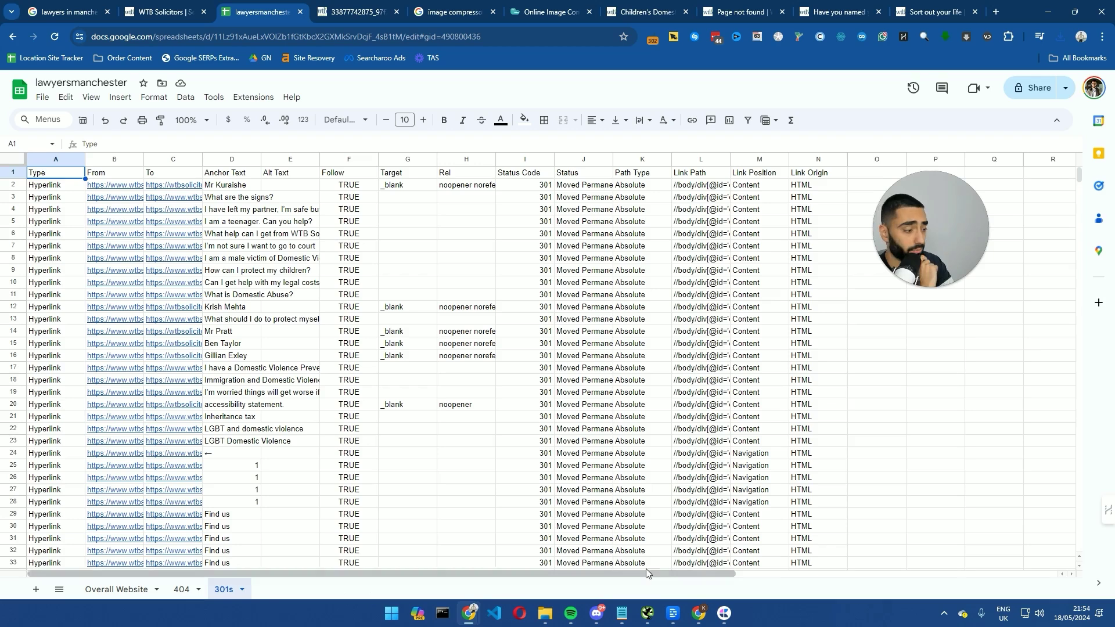
click(648, 614)
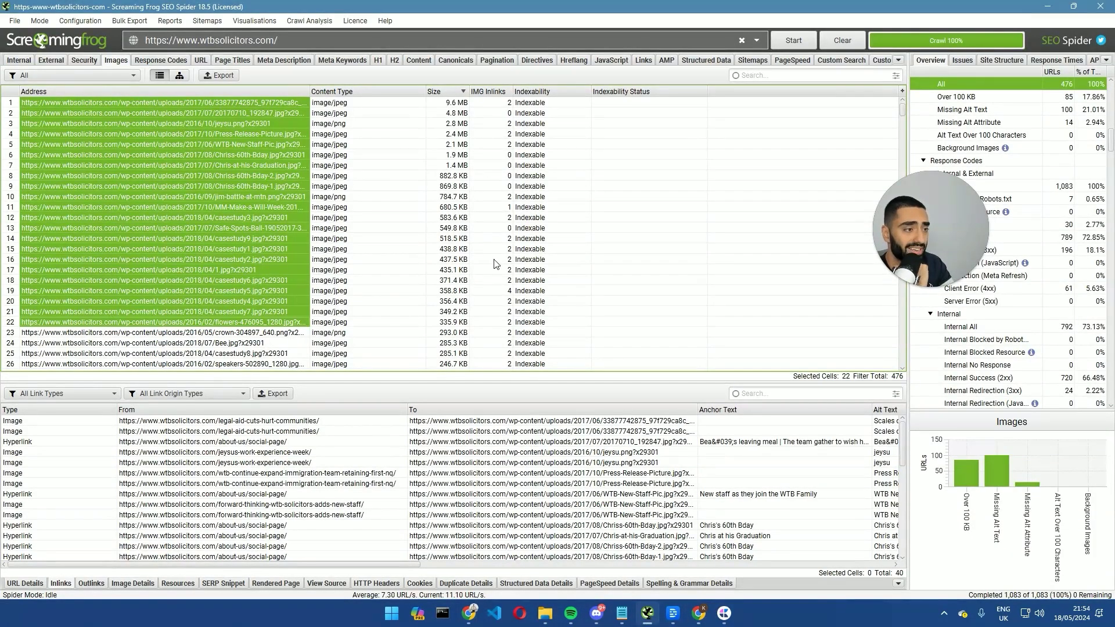
click(581, 166)
click(486, 105)
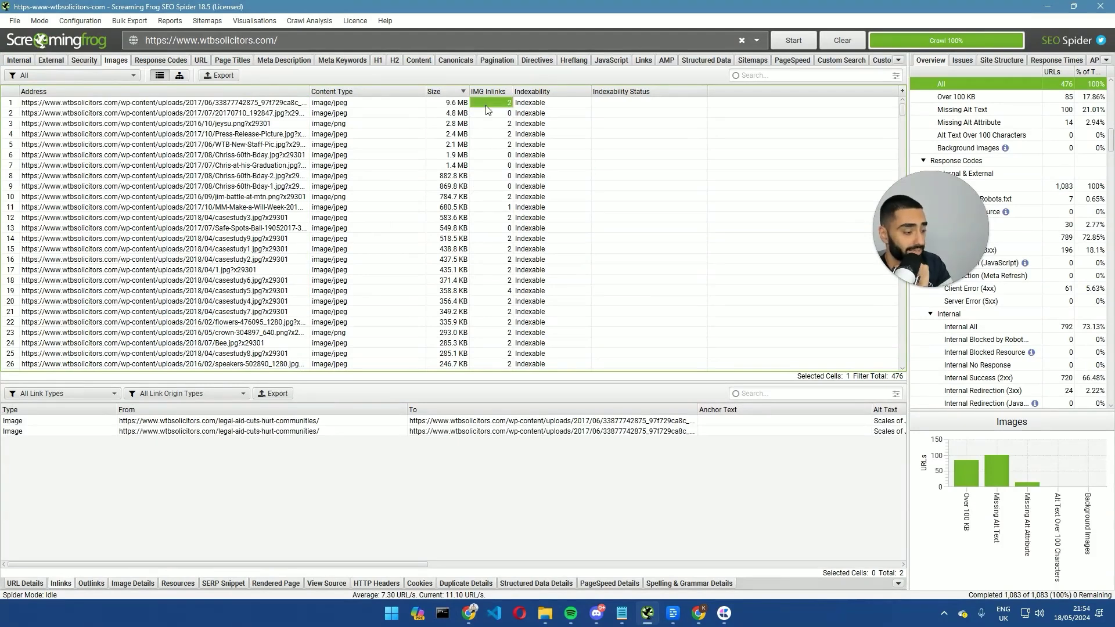
key(Right)
key(Right)
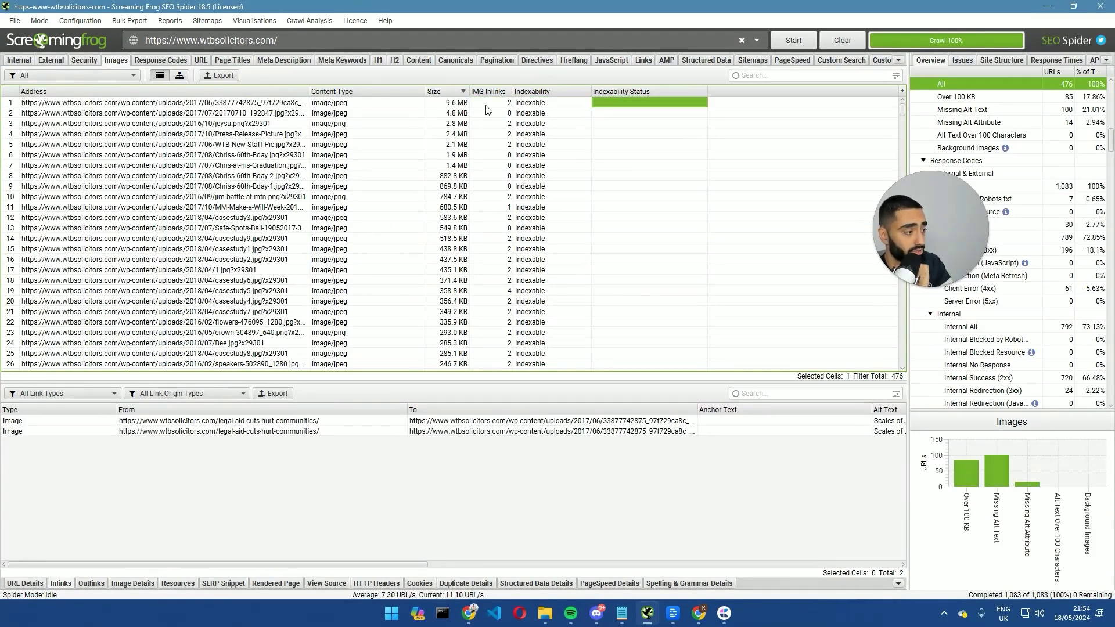
drag(909, 334, 601, 326)
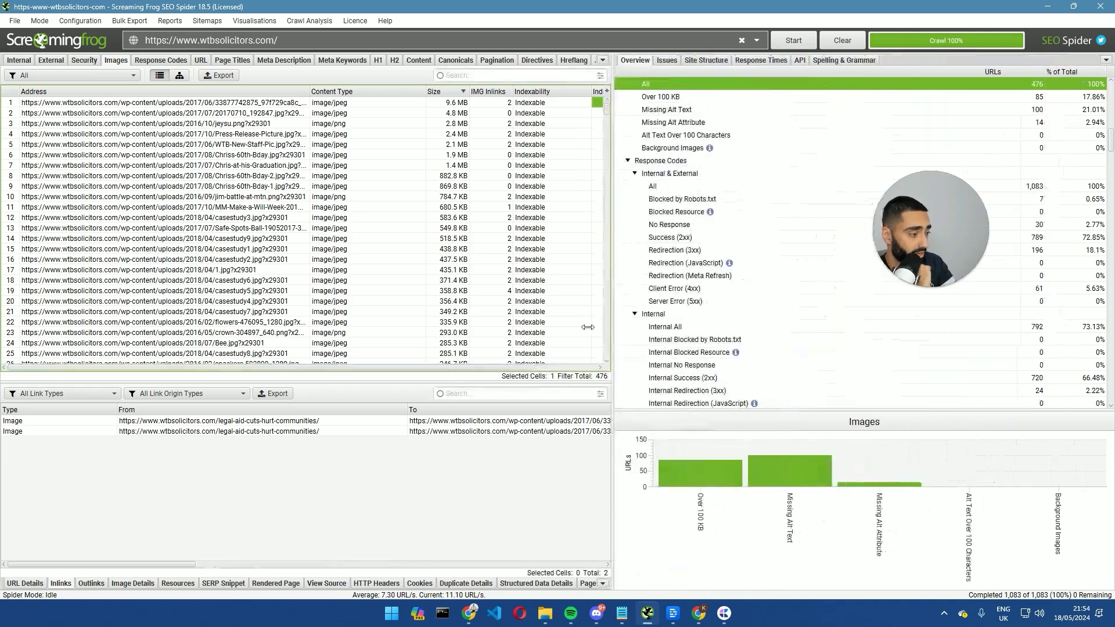
drag(984, 266, 511, 165)
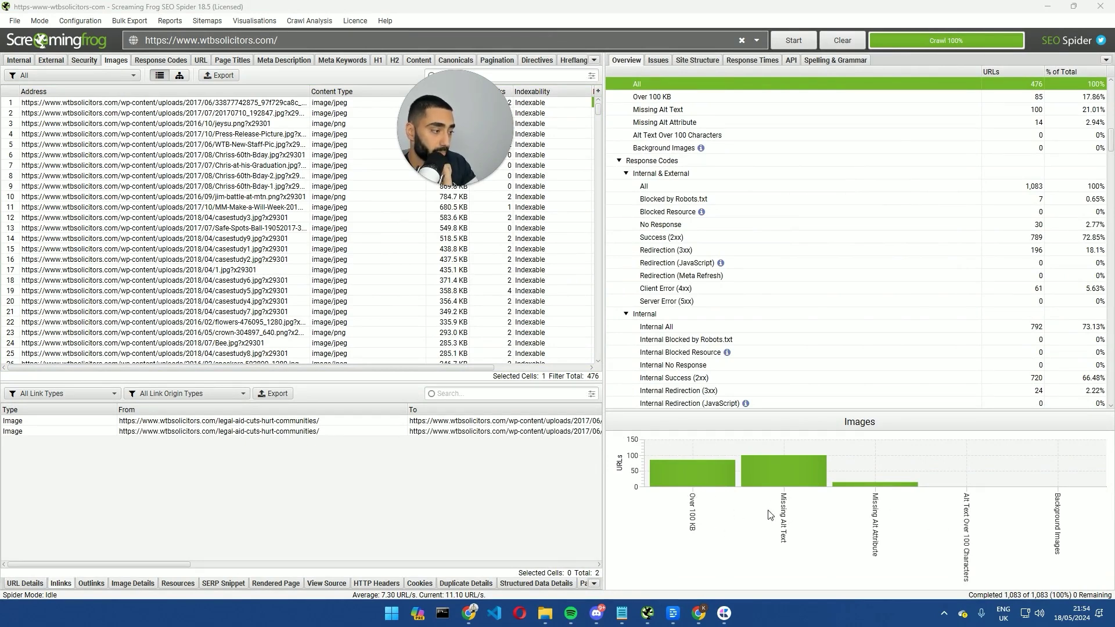
Step: Filter to the 100 images missing alt text, then view Response Codes for all 1,083 URLs
click(780, 476)
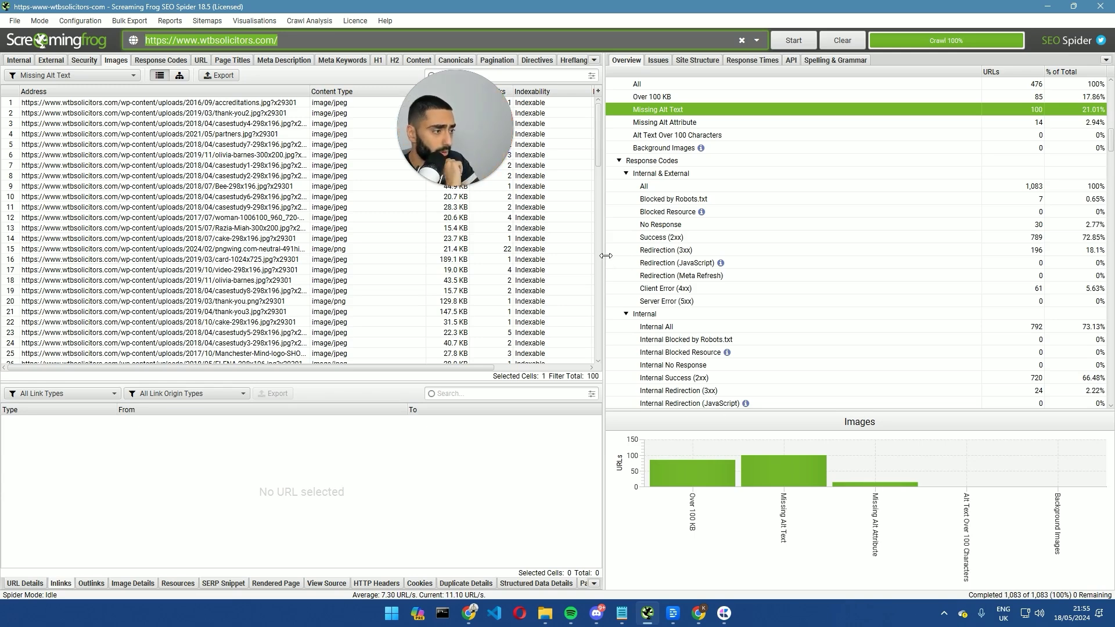
drag(604, 257, 754, 258)
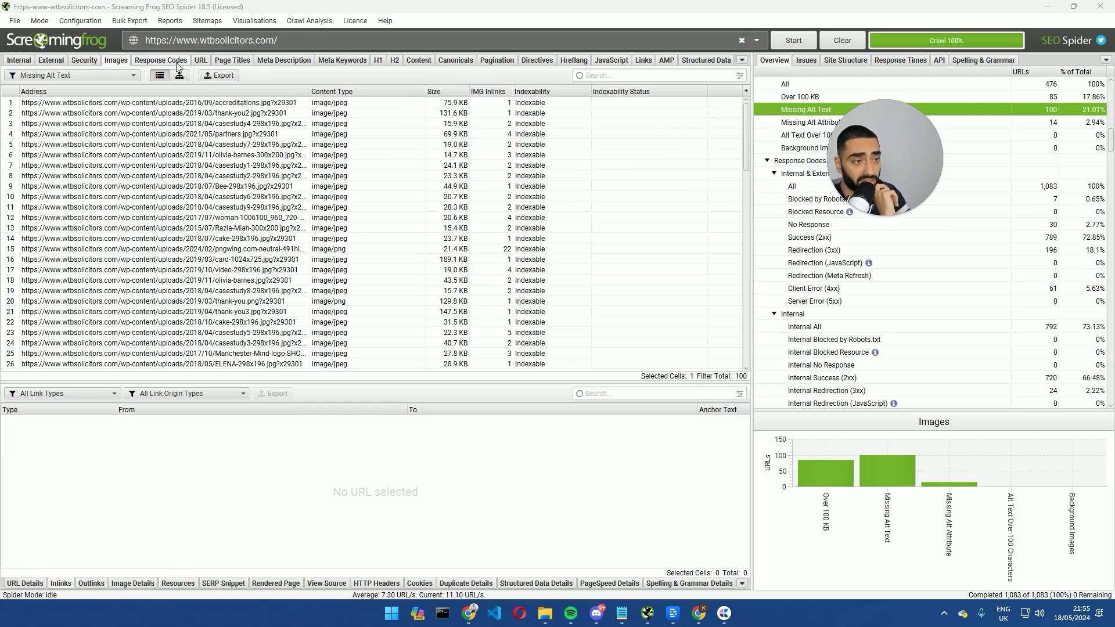
click(149, 61)
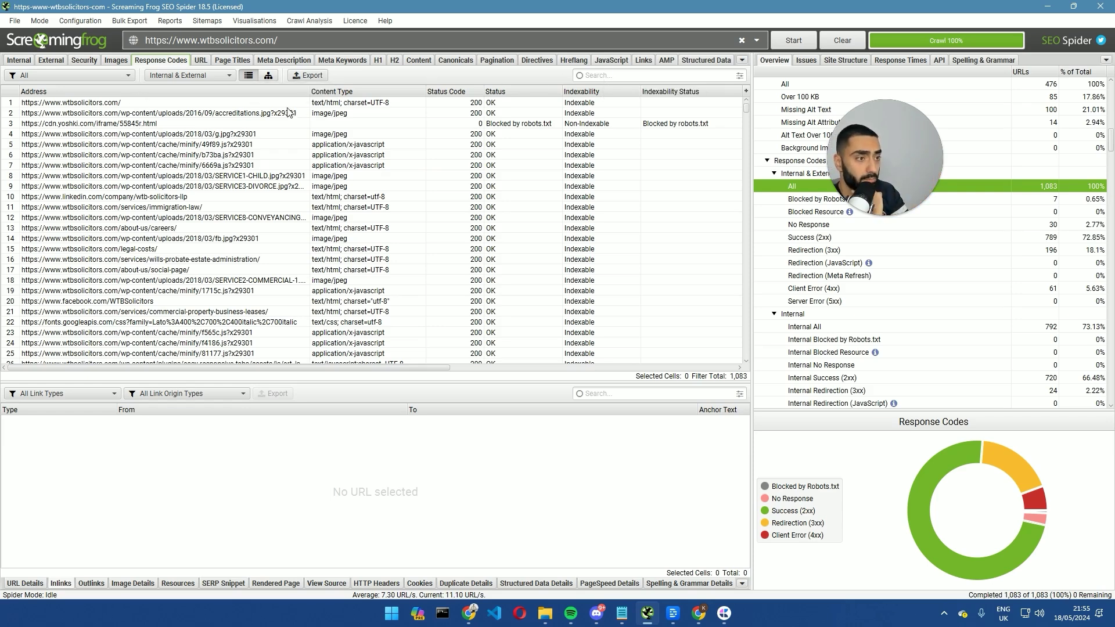
Step: Step through Page Titles, Meta Description and Meta Keywords to the H1 report for 222 pages
scroll(444, 188, down, 20)
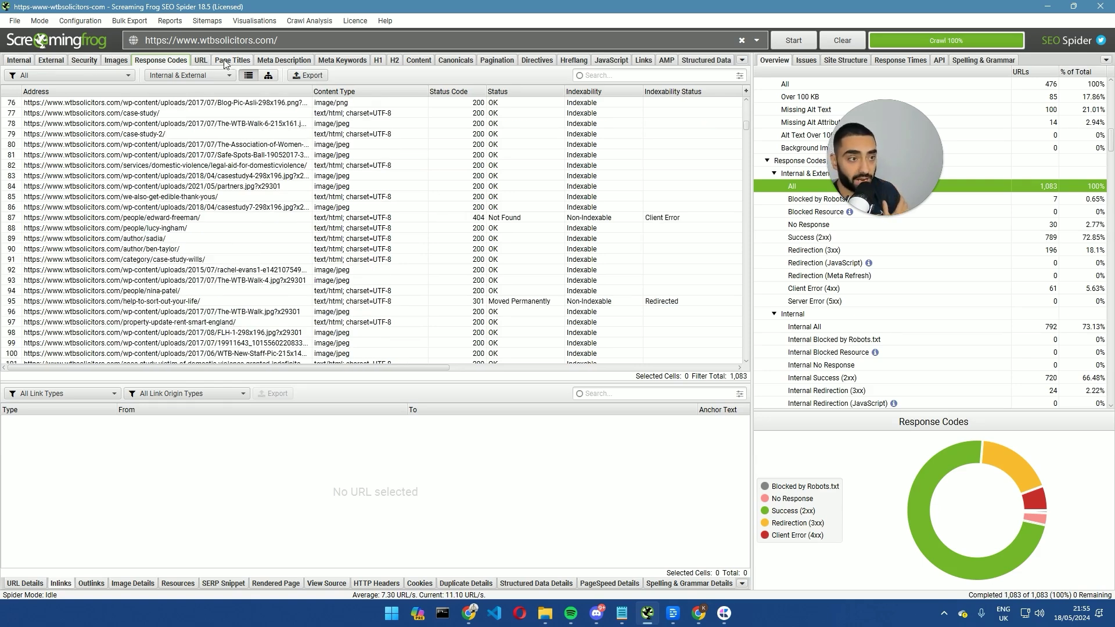
click(243, 64)
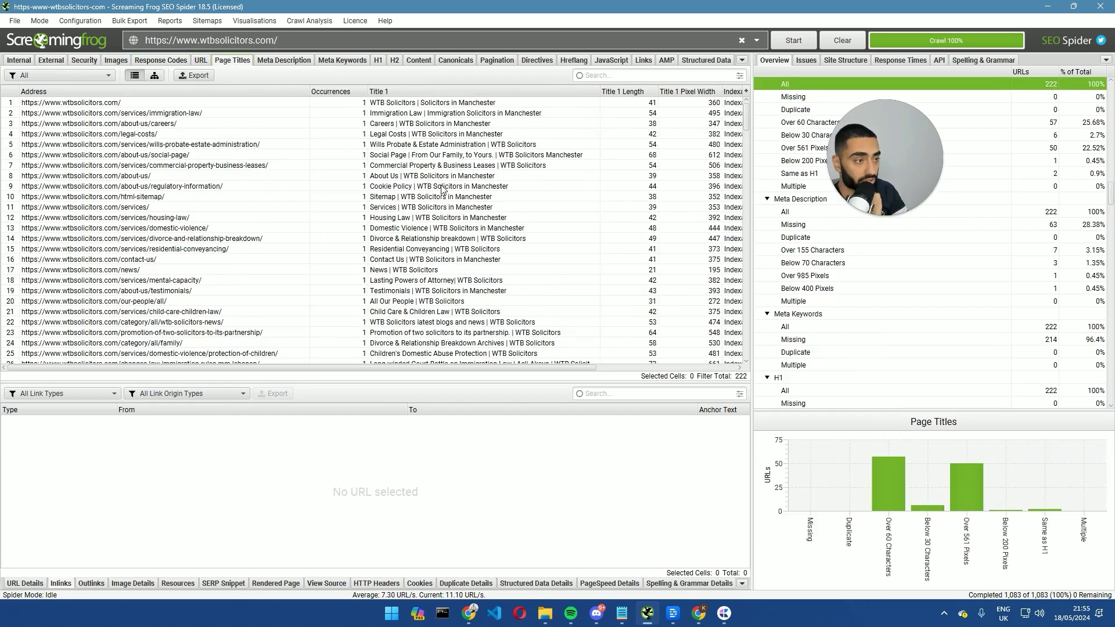
scroll(442, 192, down, 20)
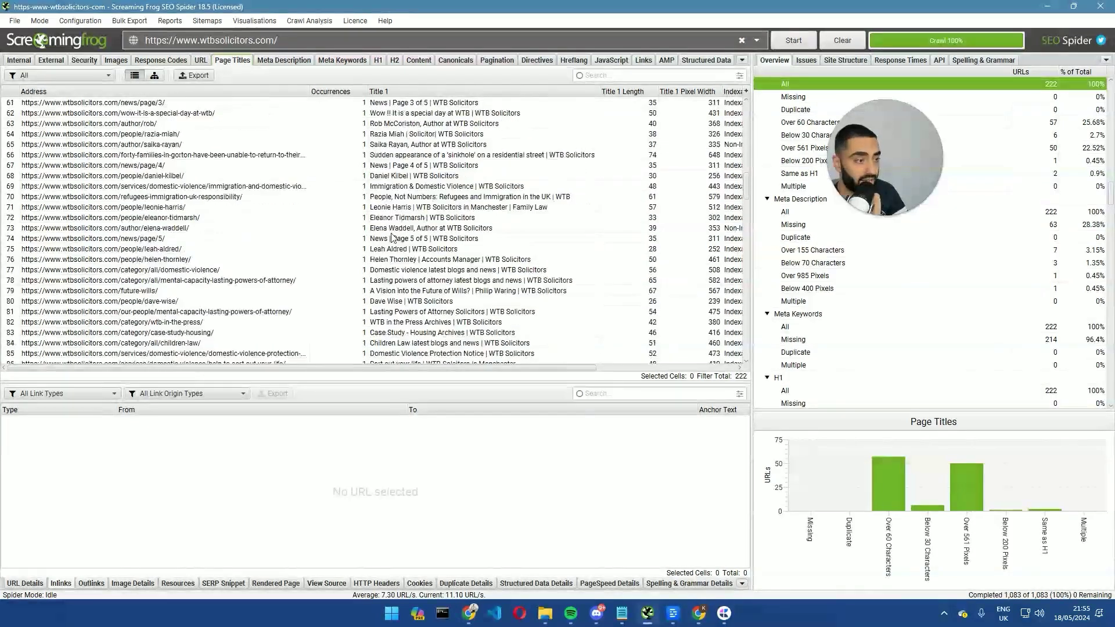
scroll(392, 238, down, 5)
click(284, 60)
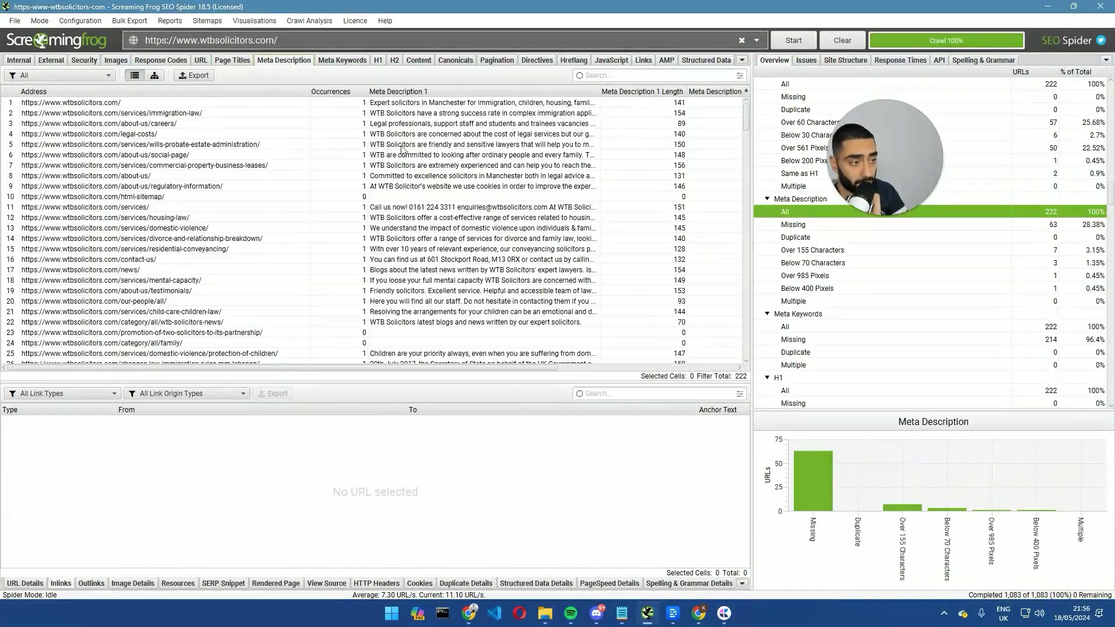
scroll(518, 241, down, 6)
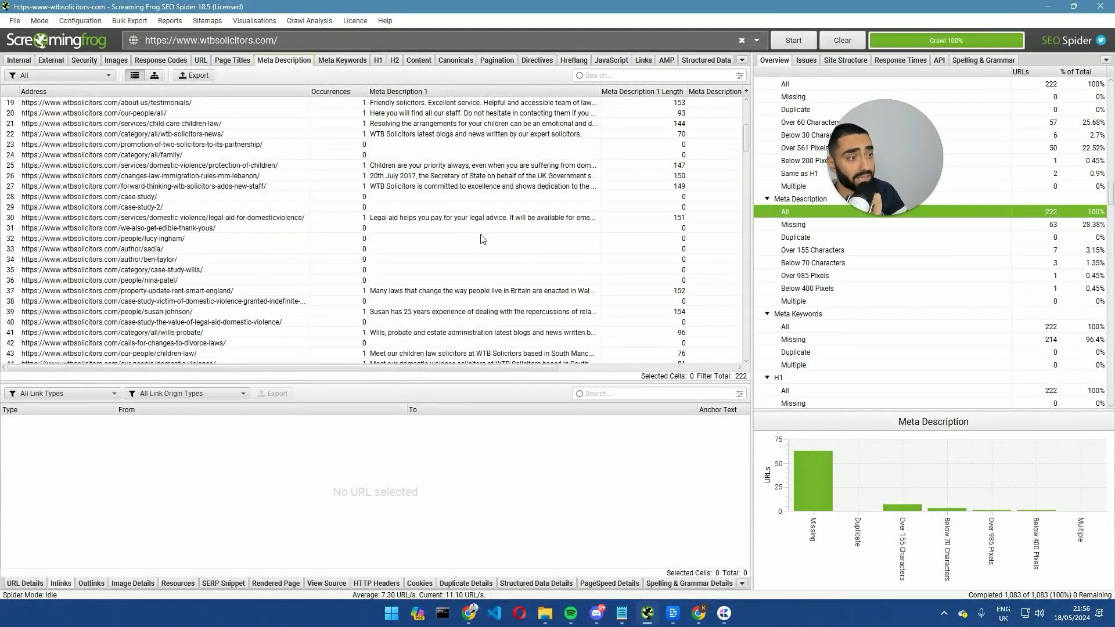
click(342, 60)
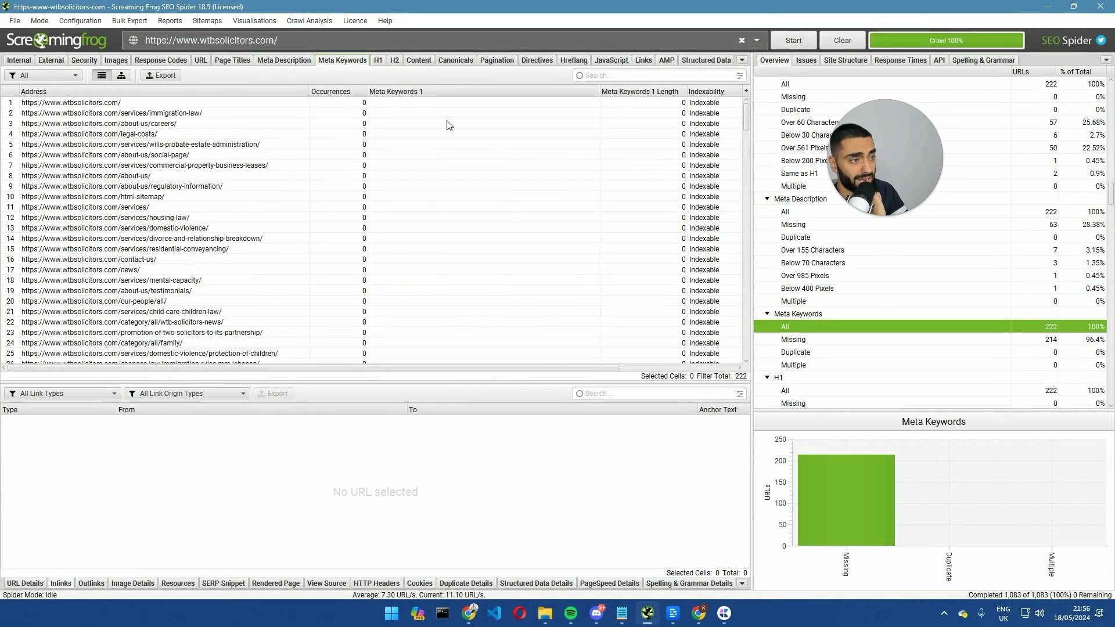
click(376, 62)
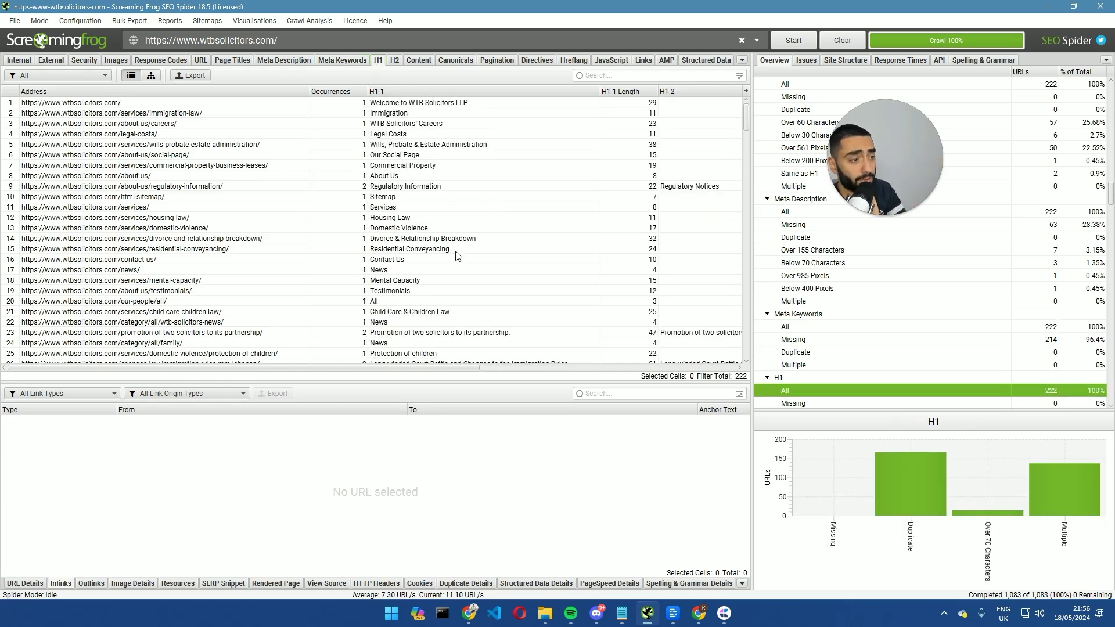
Step: Select the duplicate 'News' H1 rows, including rows 21 to 24, to view their inlinks
scroll(459, 255, down, 7)
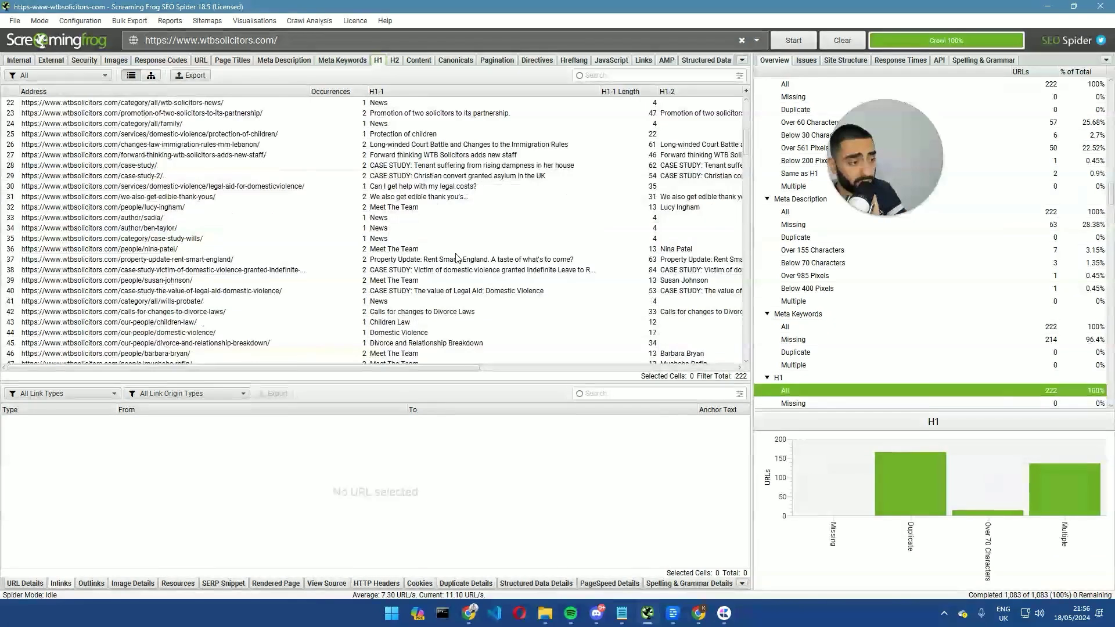
click(385, 218)
mouse_move(390, 243)
mouse_down()
mouse_move(383, 224)
mouse_move(213, 217)
mouse_move(414, 225)
mouse_move(393, 225)
mouse_up()
scroll(394, 255, up, 5)
click(394, 255)
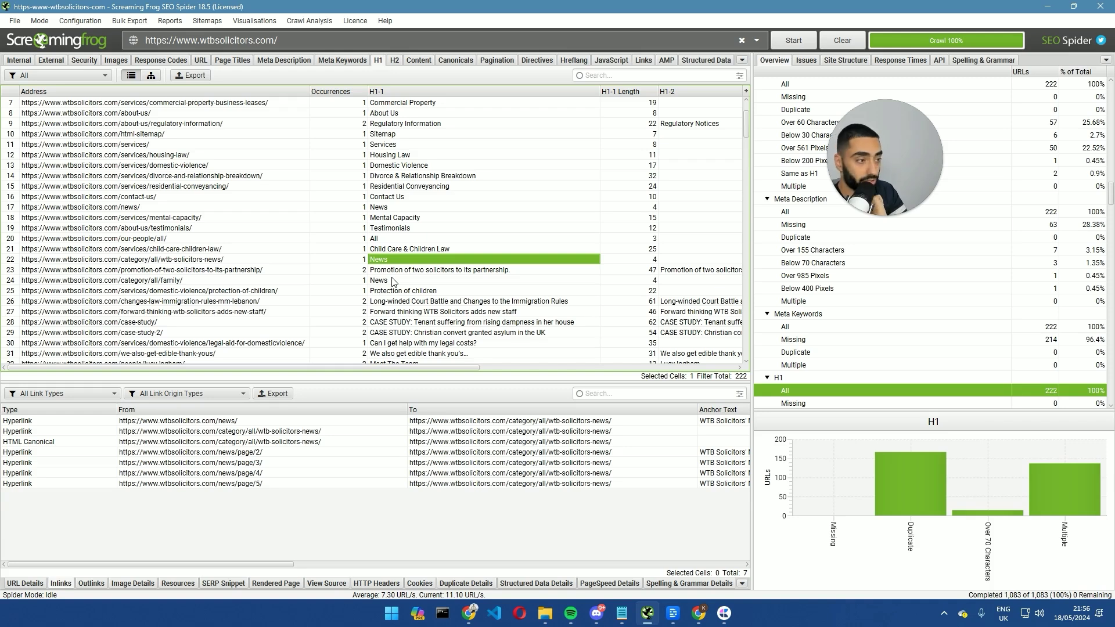
drag(392, 281, 386, 251)
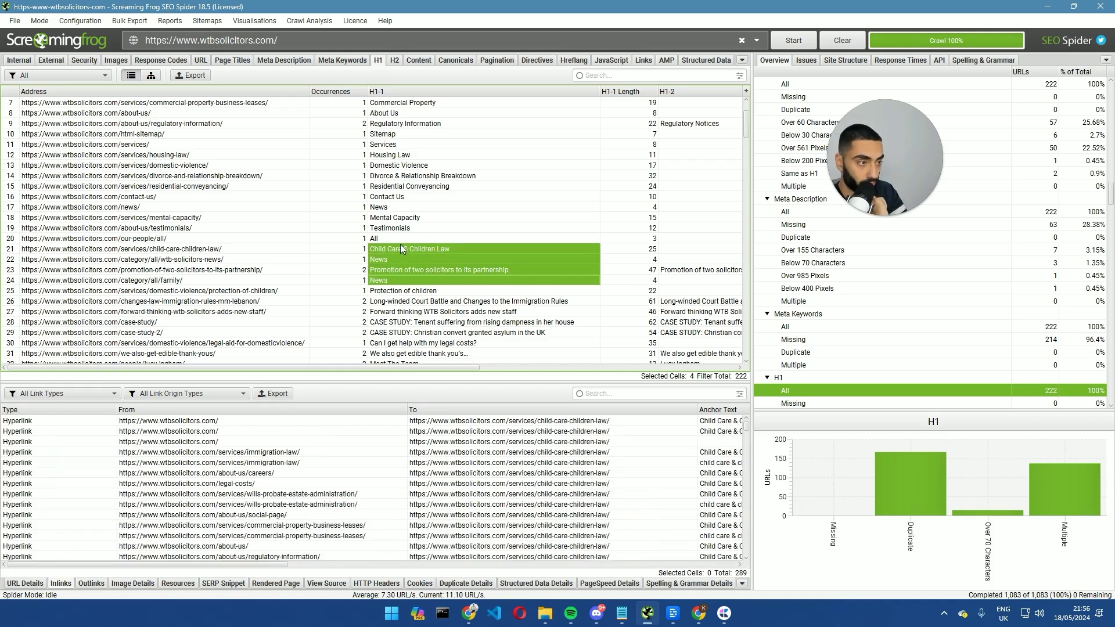
Step: Select the two duplicate 'Meet The Team' H1s and review the staff profile pages sharing it
scroll(414, 261, down, 17)
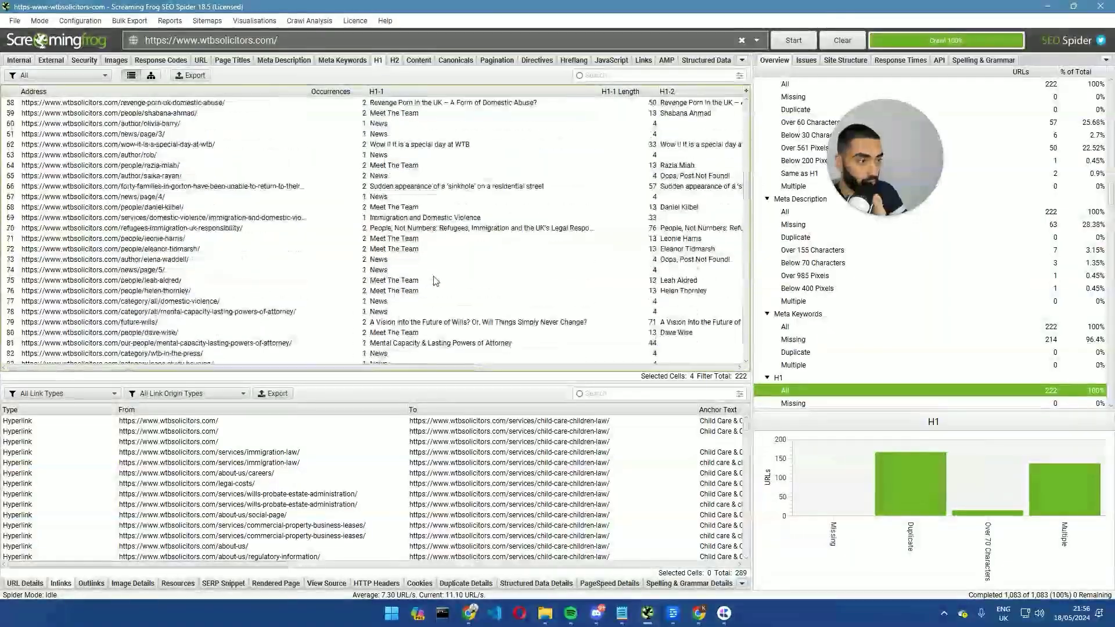
drag(415, 284, 417, 292)
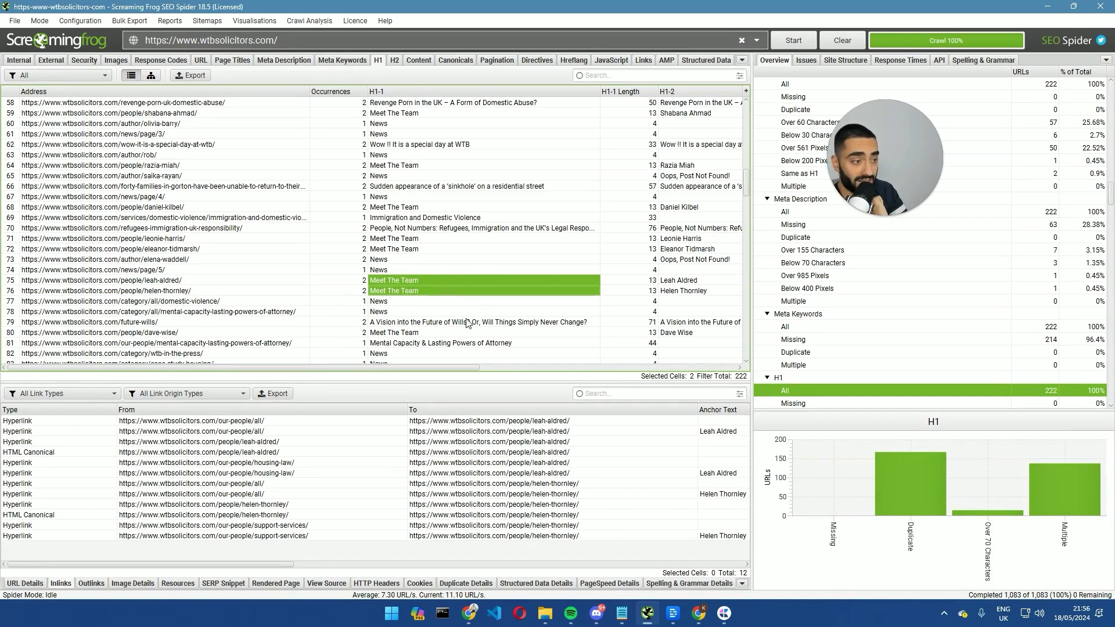
scroll(464, 323, down, 2)
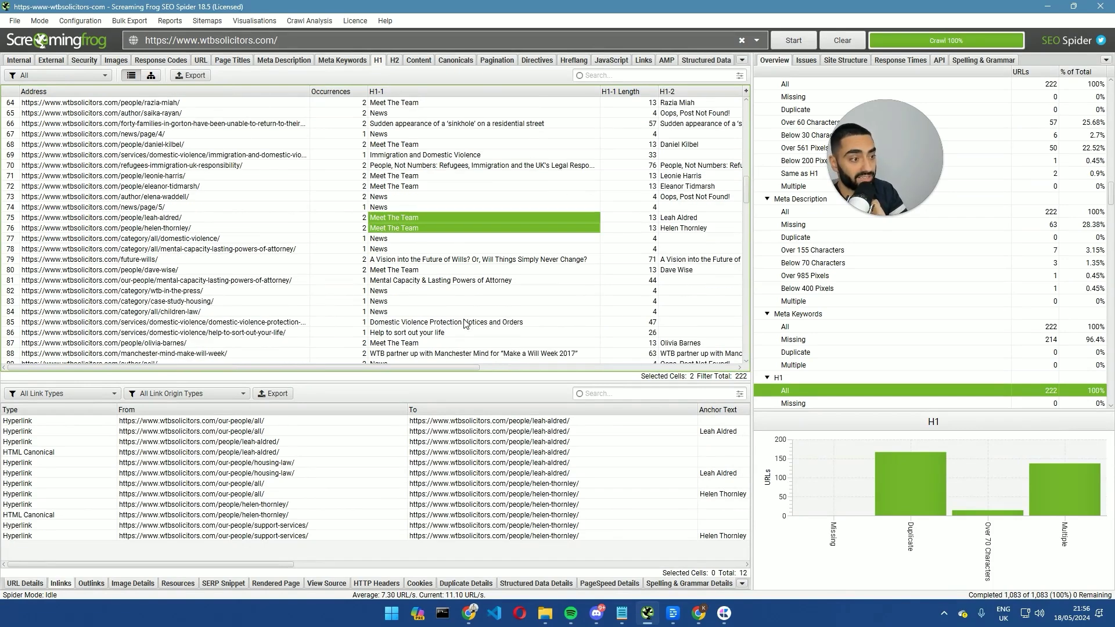
scroll(465, 324, down, 3)
scroll(465, 323, down, 10)
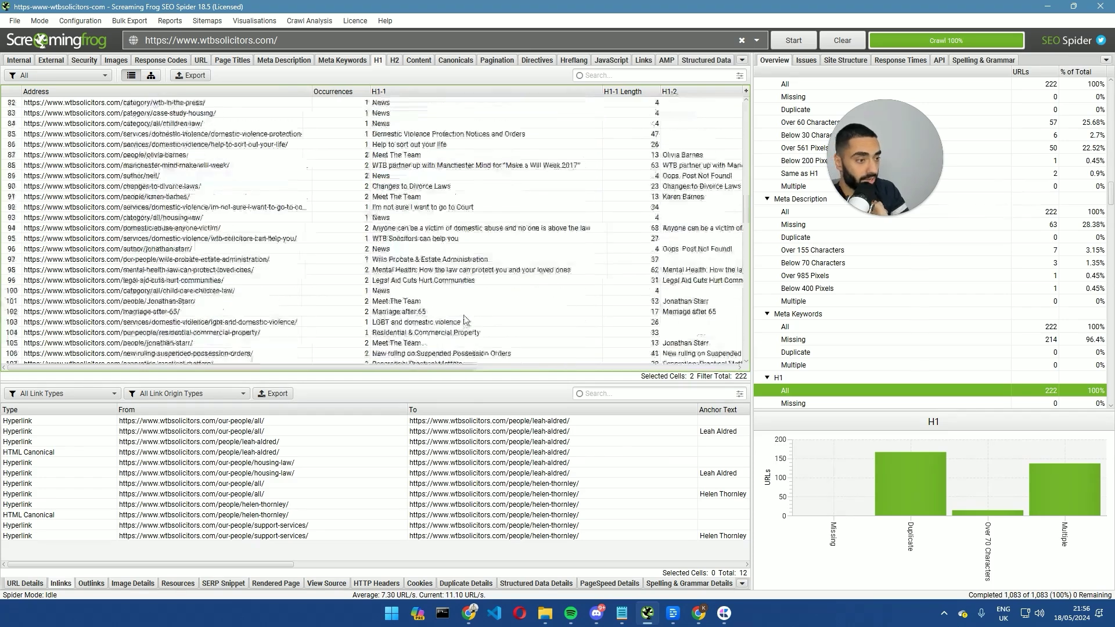
Step: Sort the Content report by Word Count, lowest first, and scroll through the thin pages
click(419, 61)
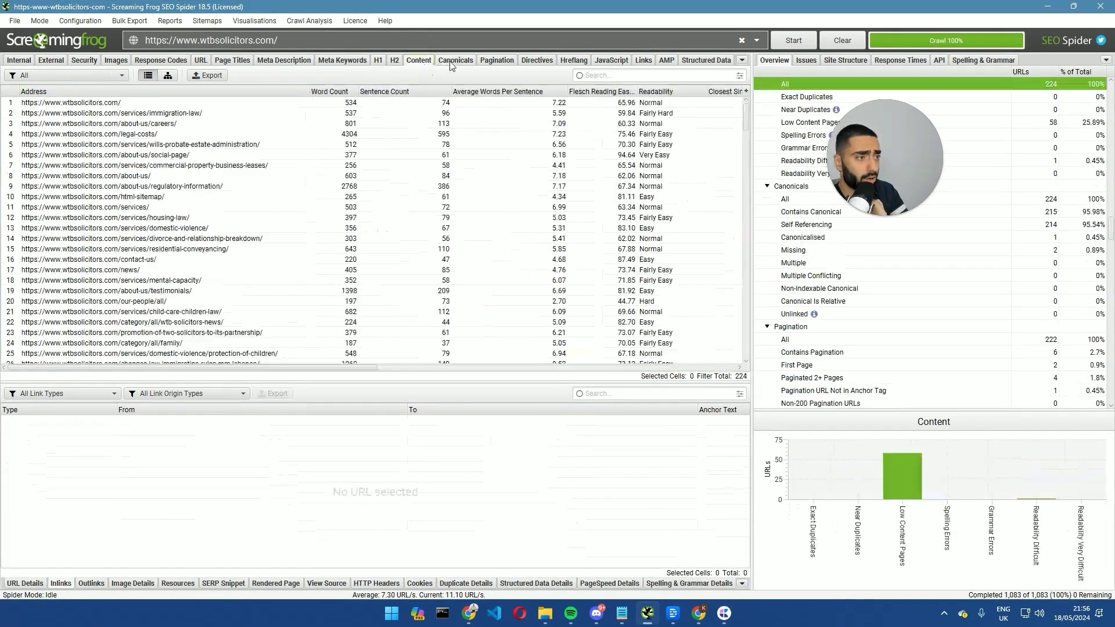
click(330, 91)
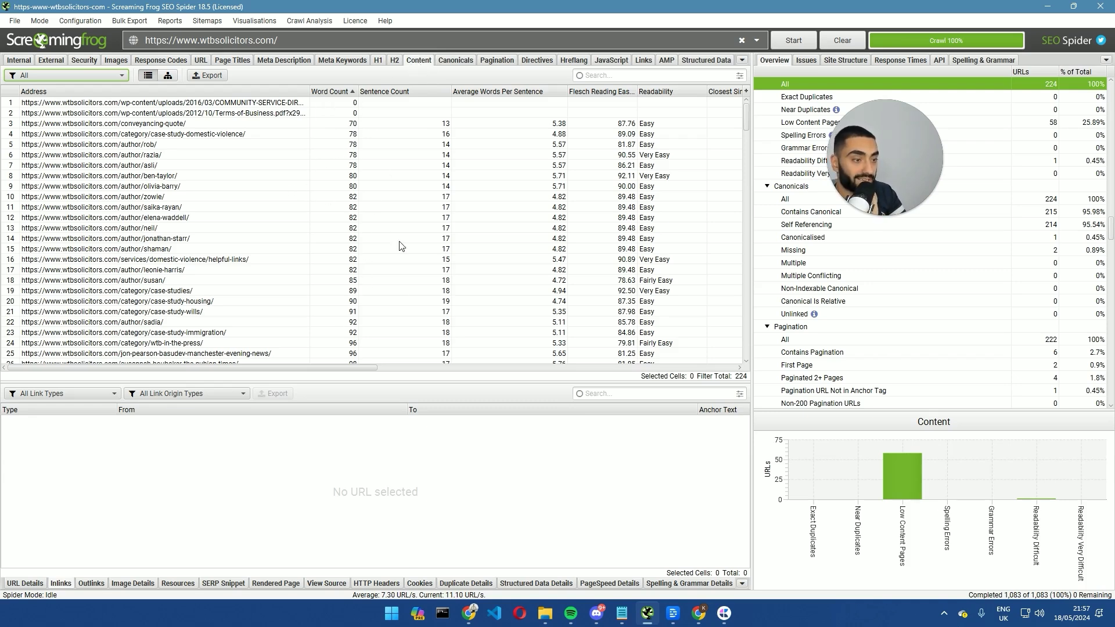
scroll(357, 259, down, 8)
scroll(357, 259, down, 6)
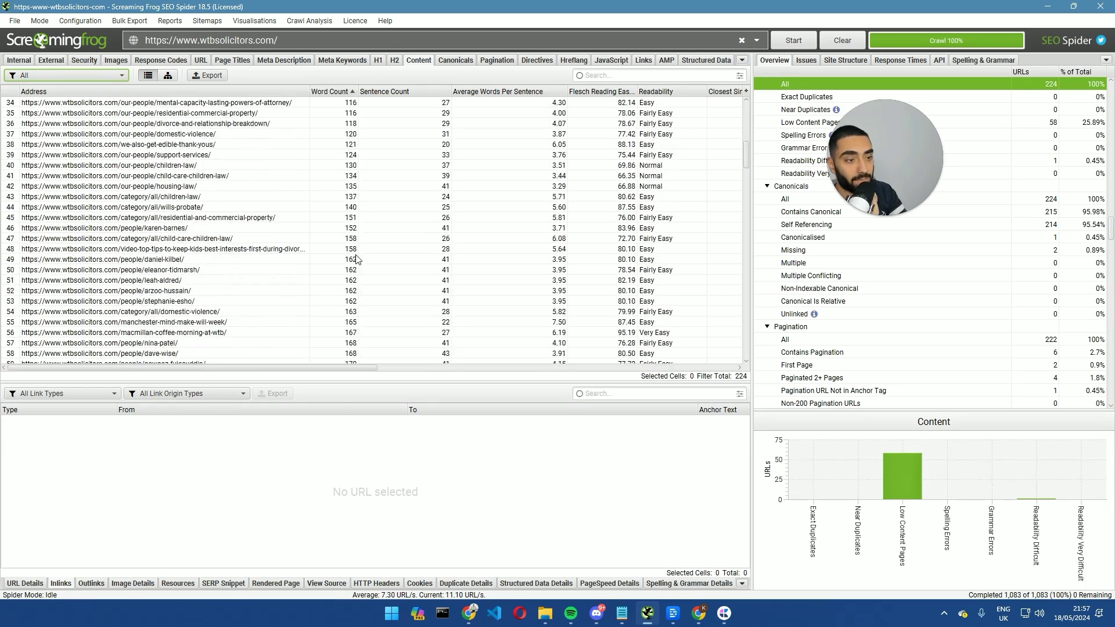
scroll(357, 259, down, 4)
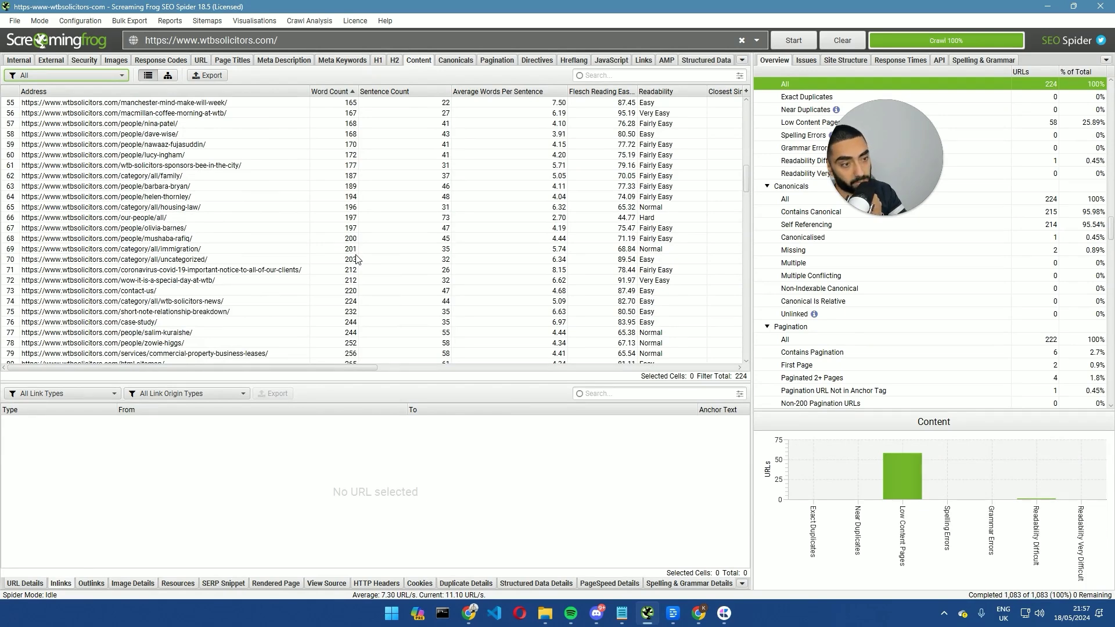
scroll(357, 259, down, 7)
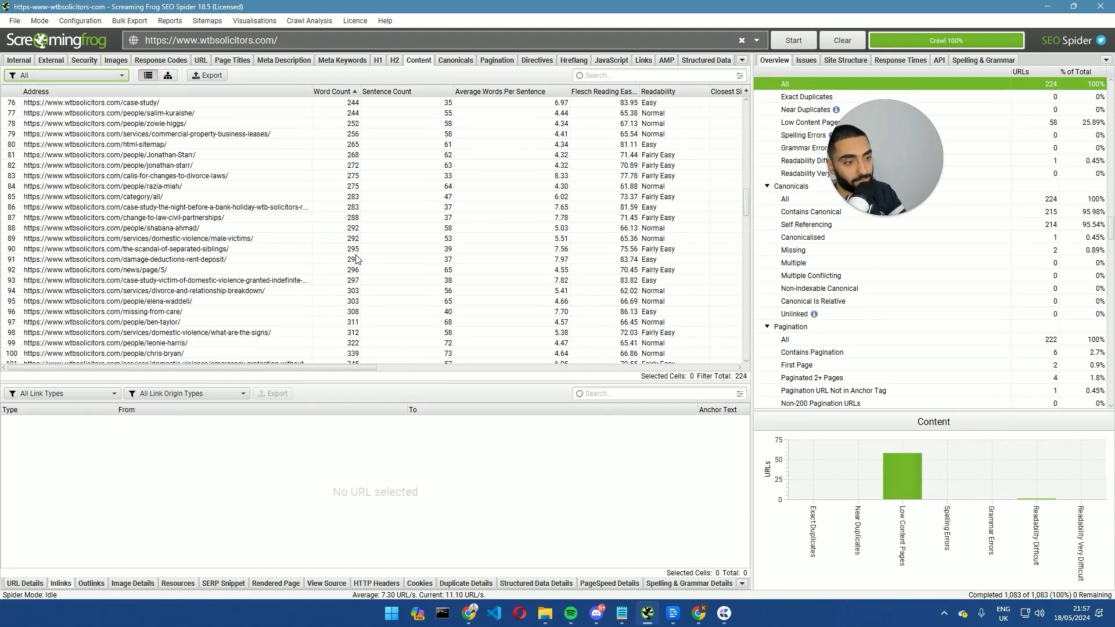
scroll(356, 259, down, 11)
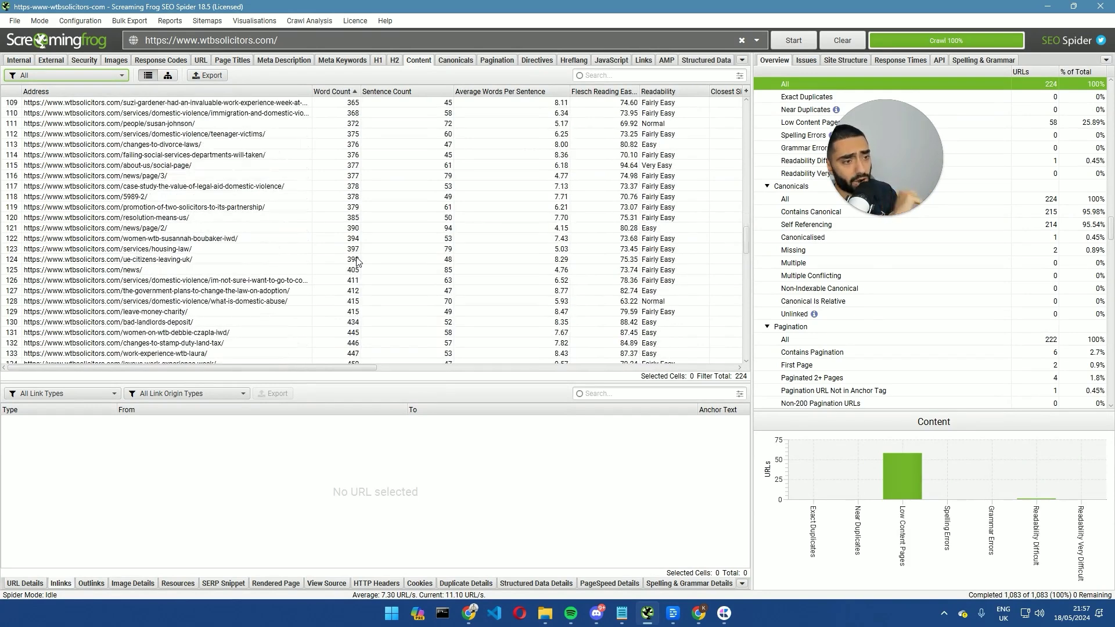
Step: Check inlinks for the housing-law page (397 words) and the /news/ page (405 words)
click(163, 249)
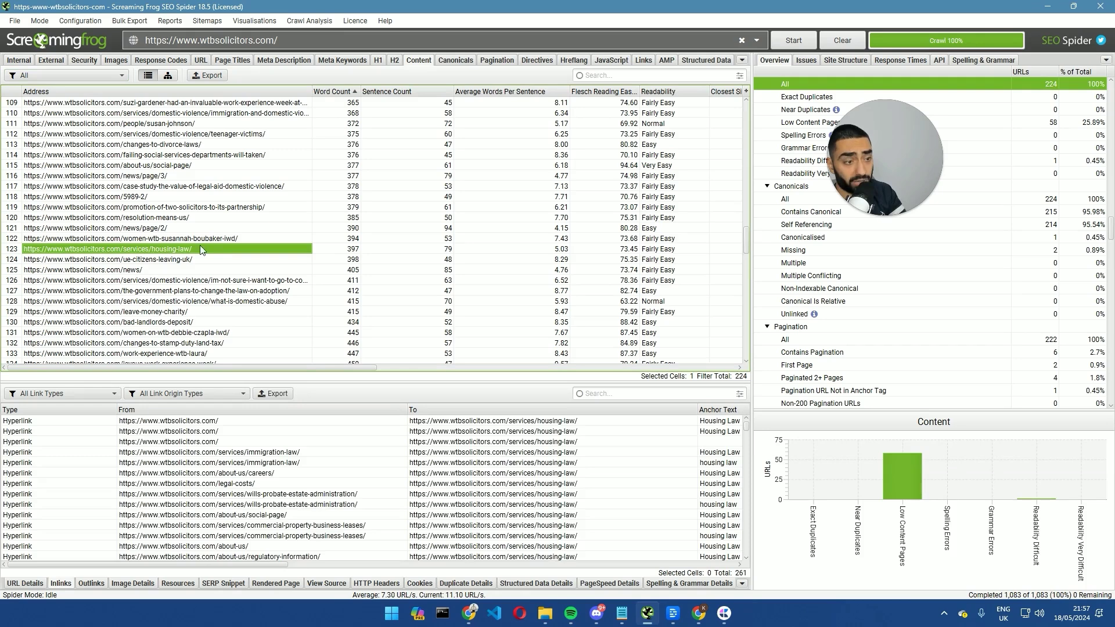
drag(212, 251, 318, 248)
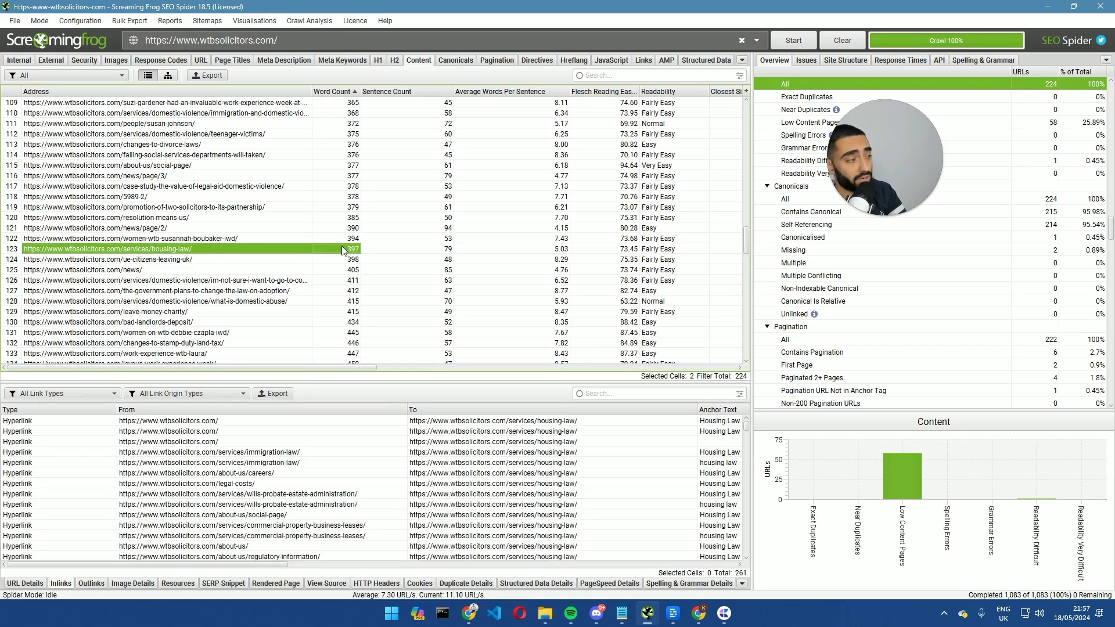
ctrl+click(341, 249)
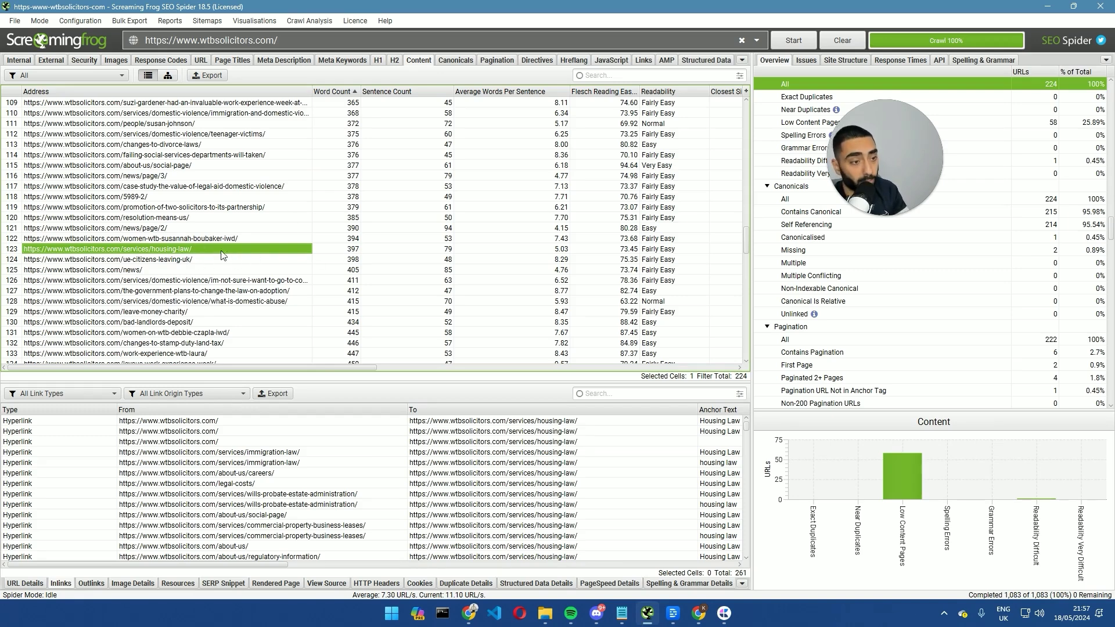
click(349, 250)
click(349, 272)
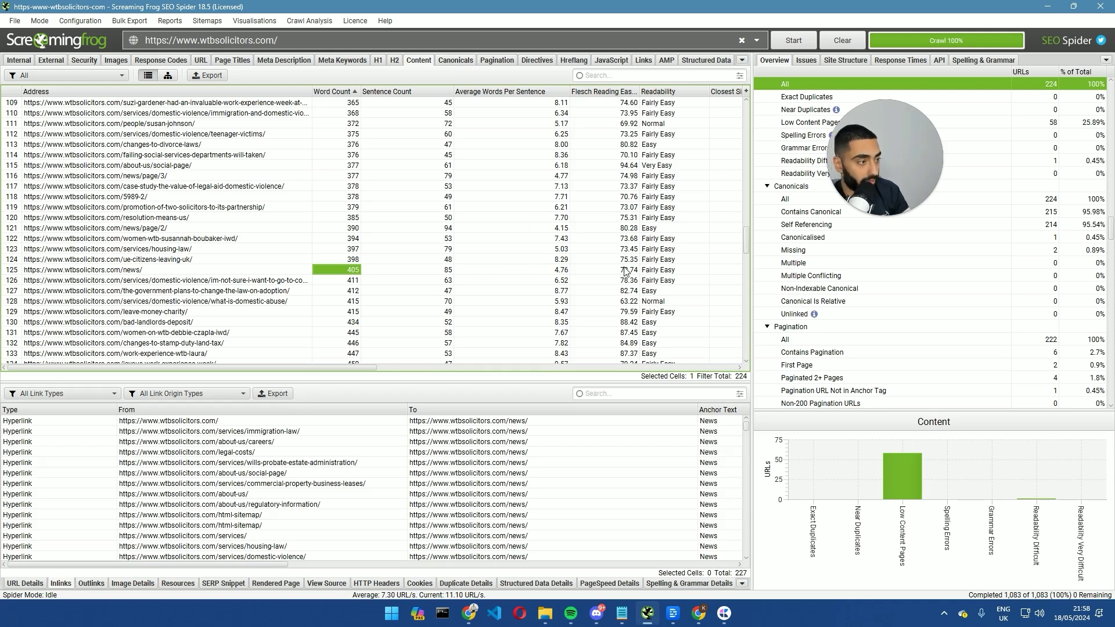
Step: Show the Hreflang report, confirming 0 hreflang occurrences across all 222 pages
click(578, 62)
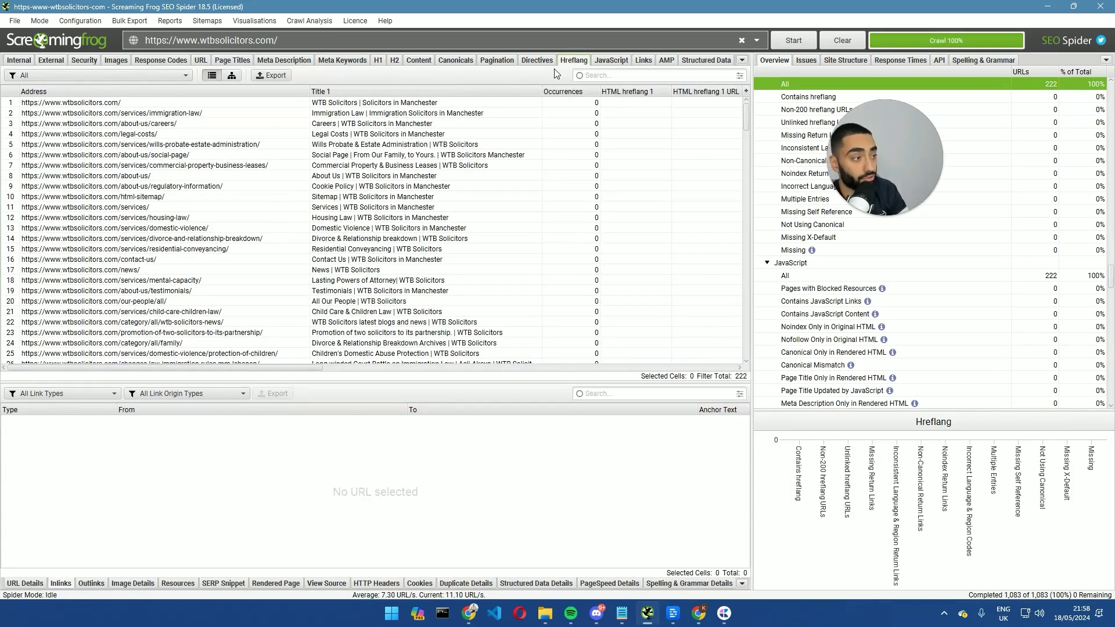